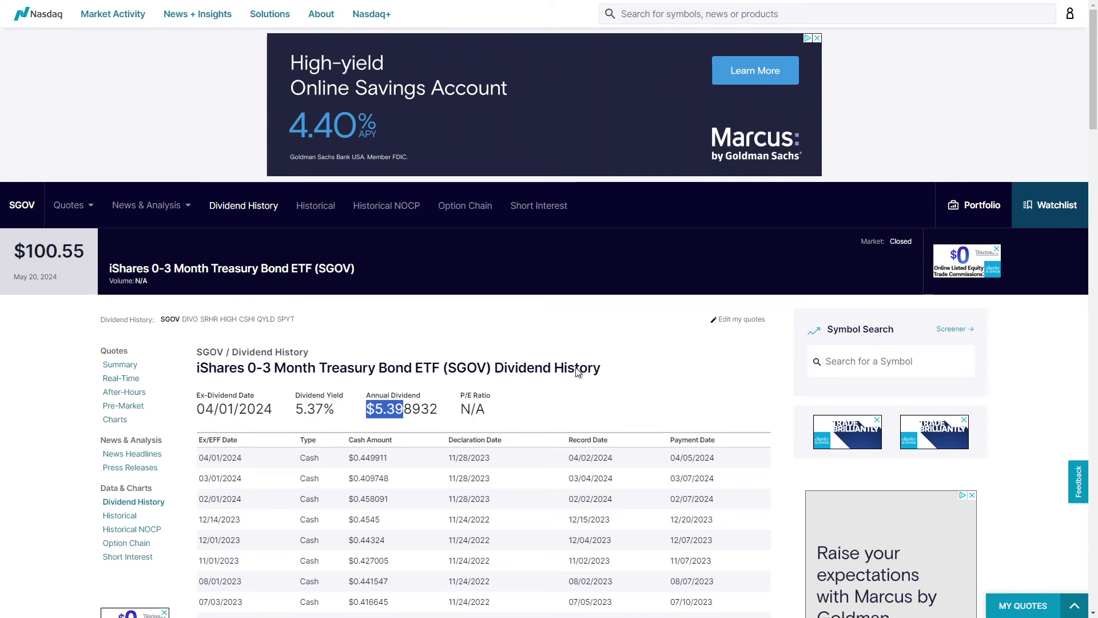
Step: Switch to the BlackRock page for SGOV and read the expense ratios and the net expense ratio's information note
key(ctrl+Tab)
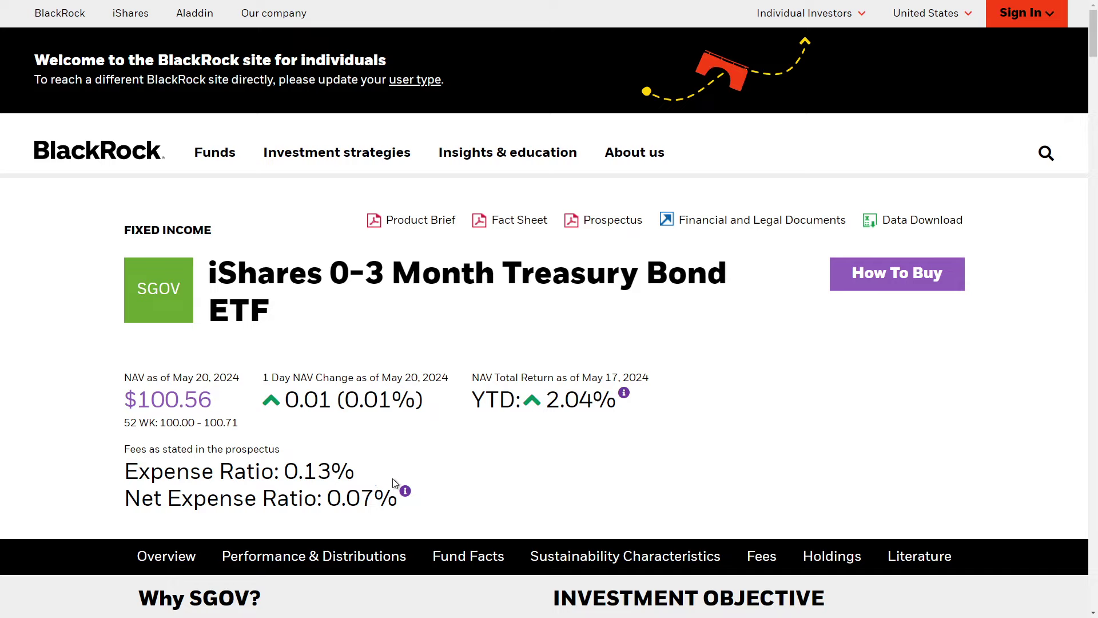
scroll(384, 465, down, 1)
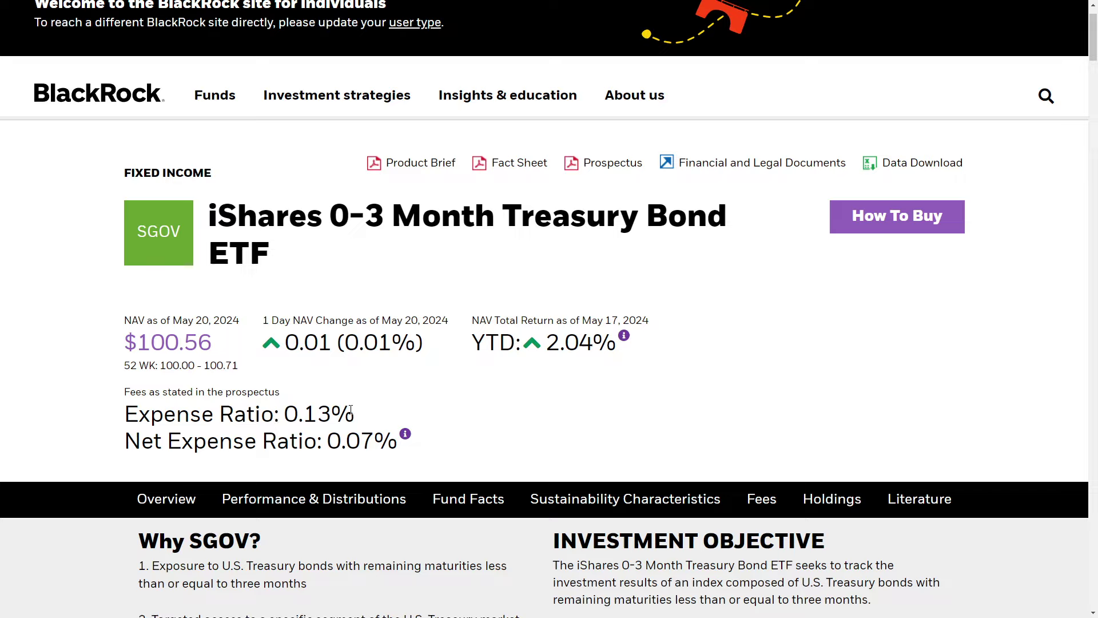
drag(356, 415, 125, 450)
click(125, 450)
click(406, 434)
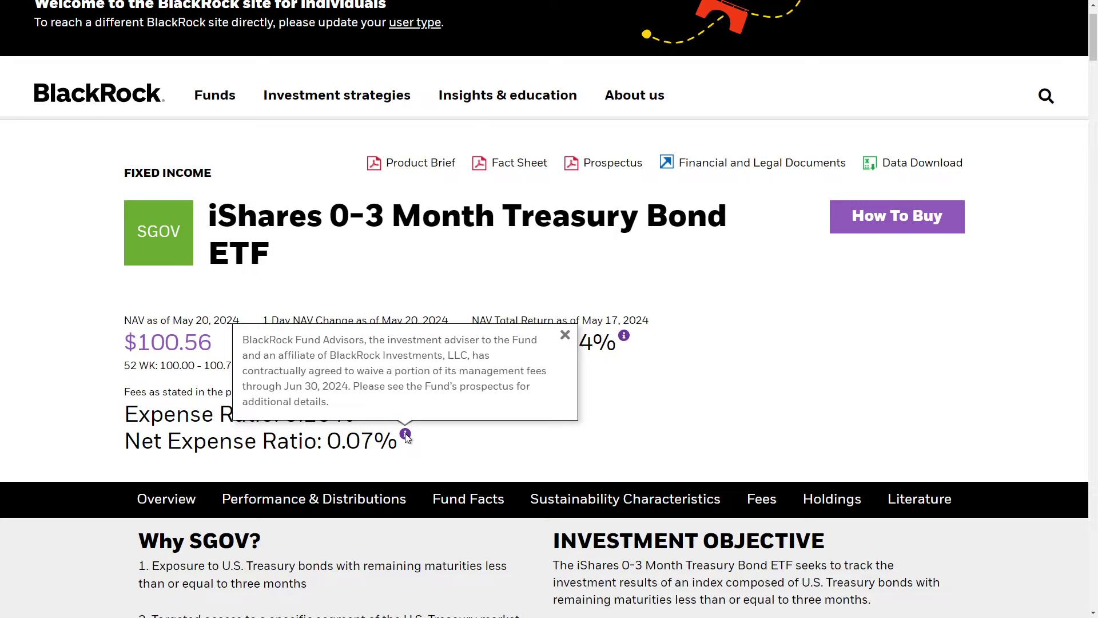
click(405, 435)
click(405, 435)
click(508, 435)
Step: Read the Why SGOV? section, highlighting the phrases about remaining maturities, the U.S. Treasury market and seeking stability
scroll(497, 409, down, 1)
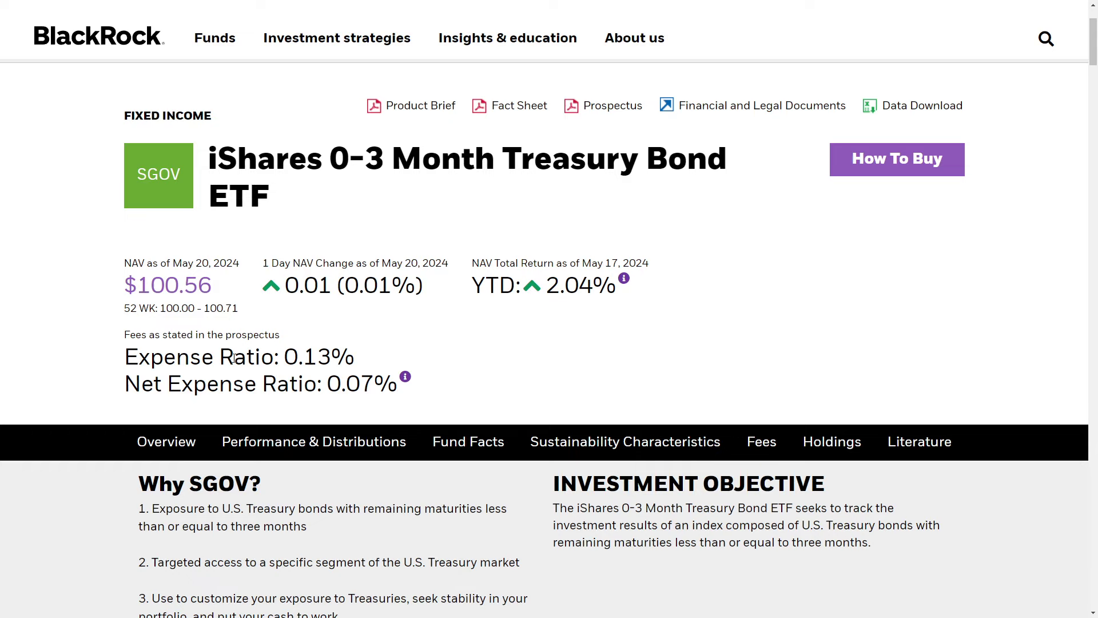
scroll(234, 358, down, 1)
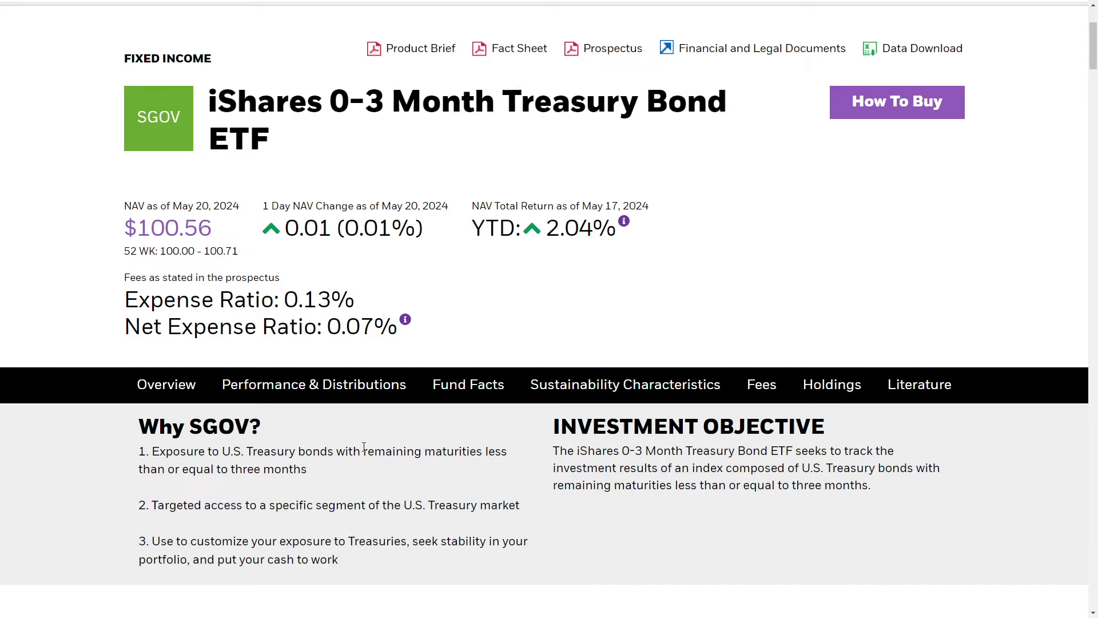
drag(364, 451, 443, 451)
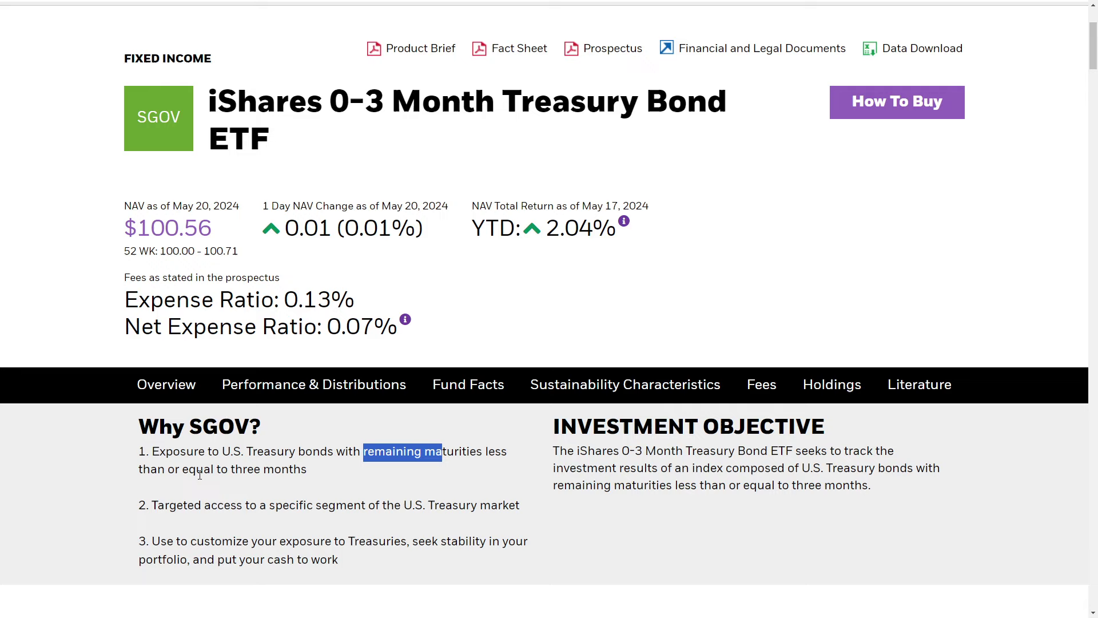
scroll(209, 465, down, 1)
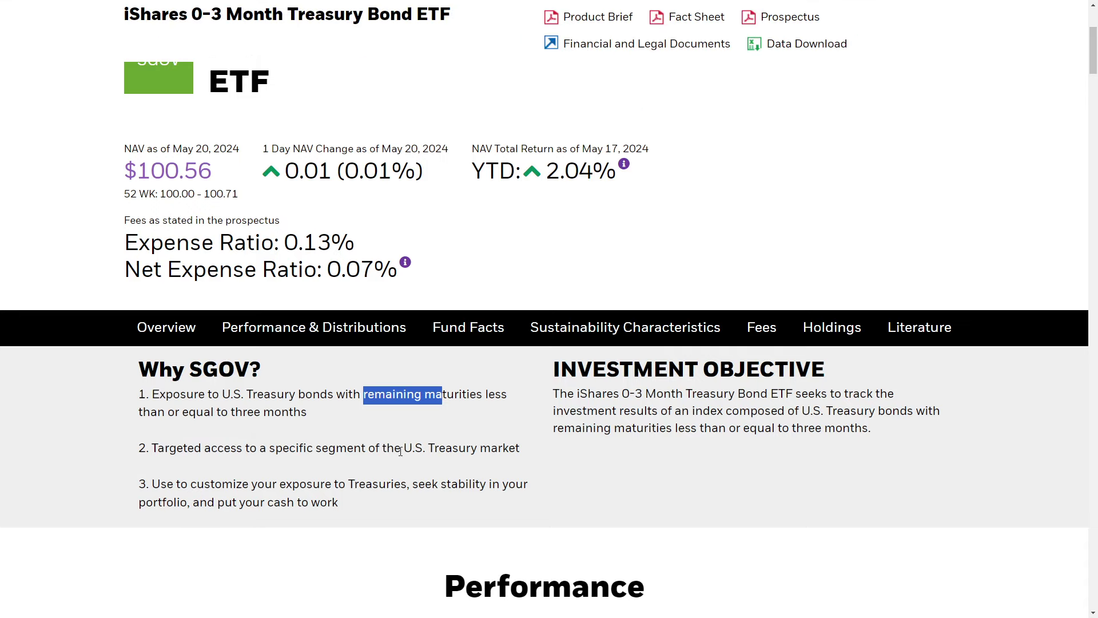
drag(402, 449, 467, 451)
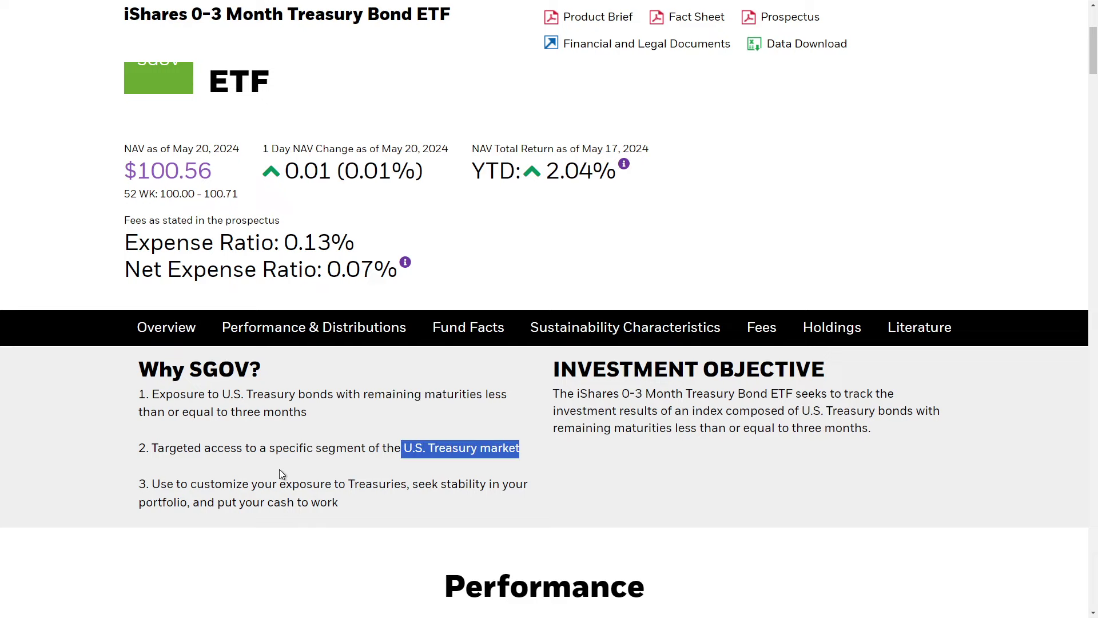
scroll(263, 459, down, 1)
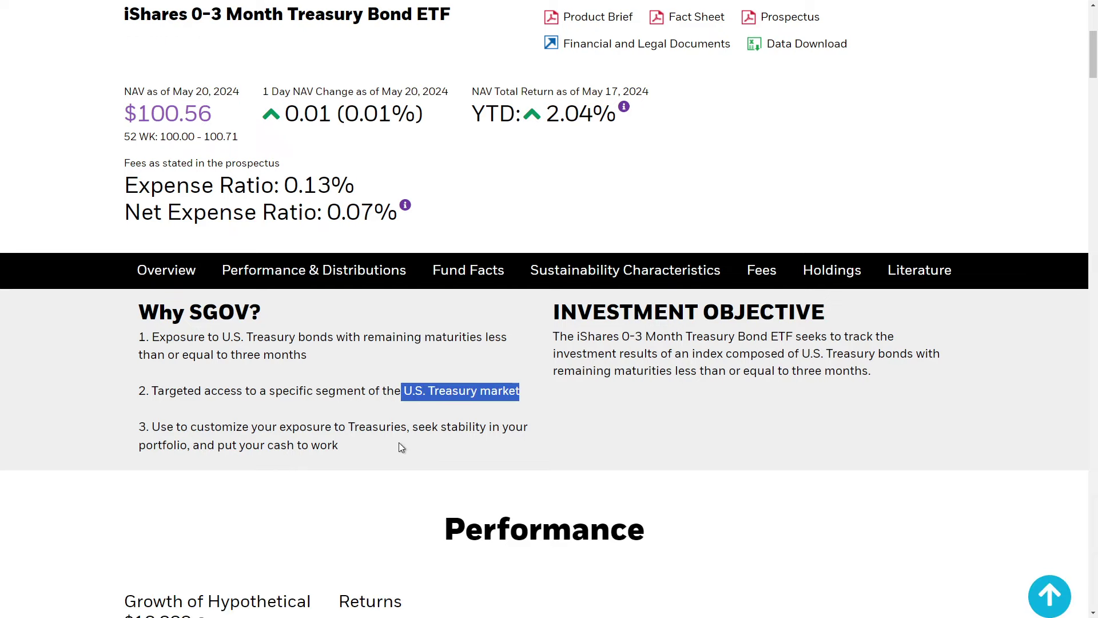
drag(411, 429, 493, 433)
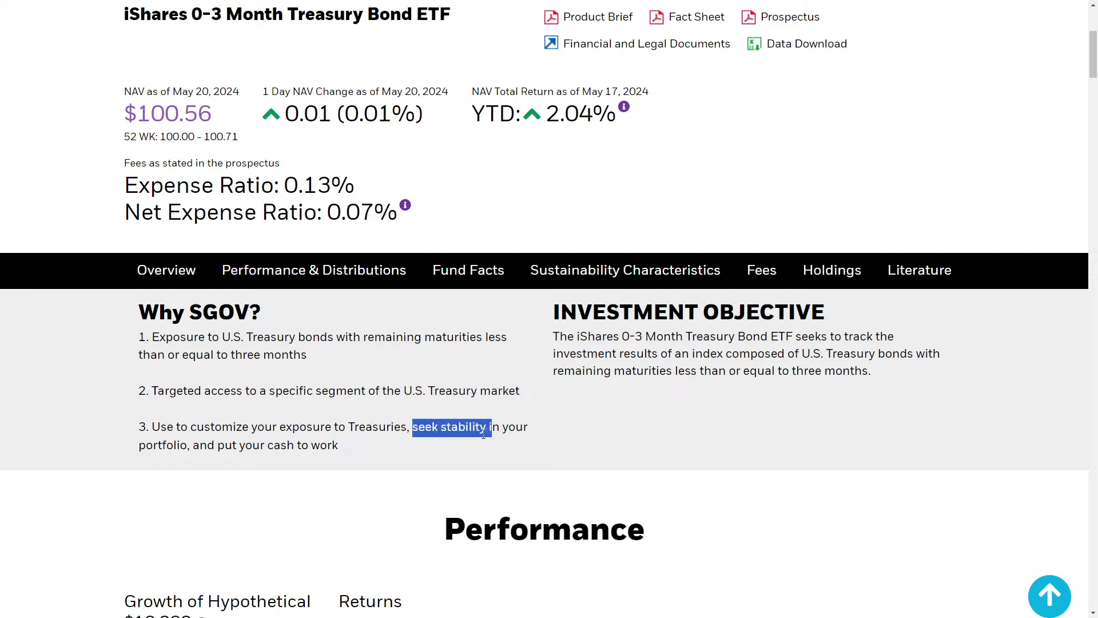
Step: Highlight the fund's 1-year total return, and view the full Growth of Hypothetical $10,000 chart over the 1Y range
scroll(256, 391, down, 7)
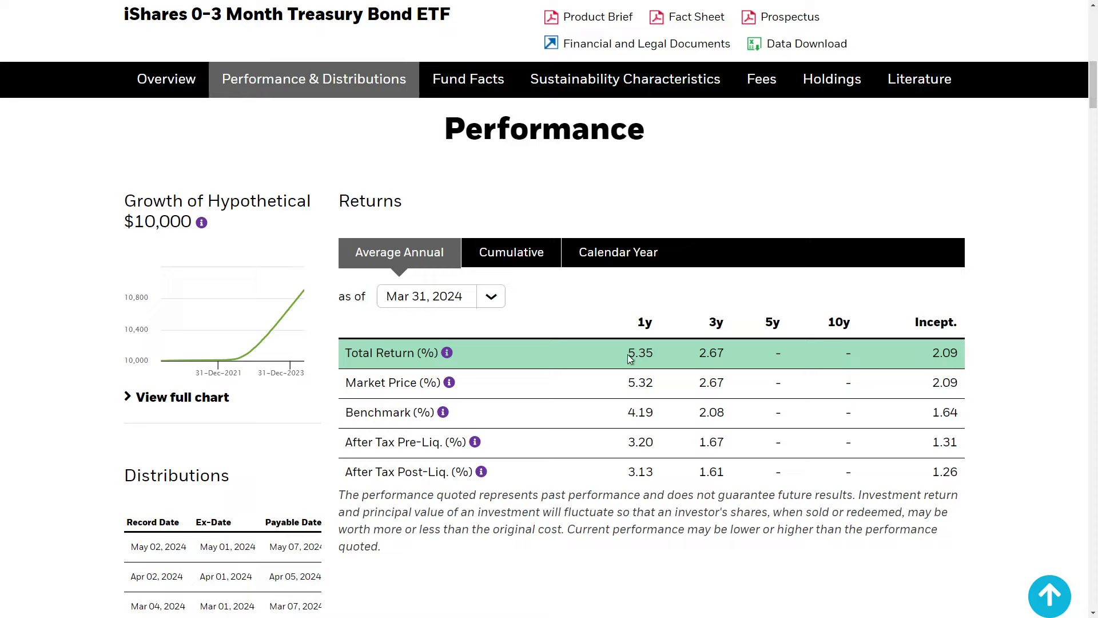
drag(628, 353, 655, 352)
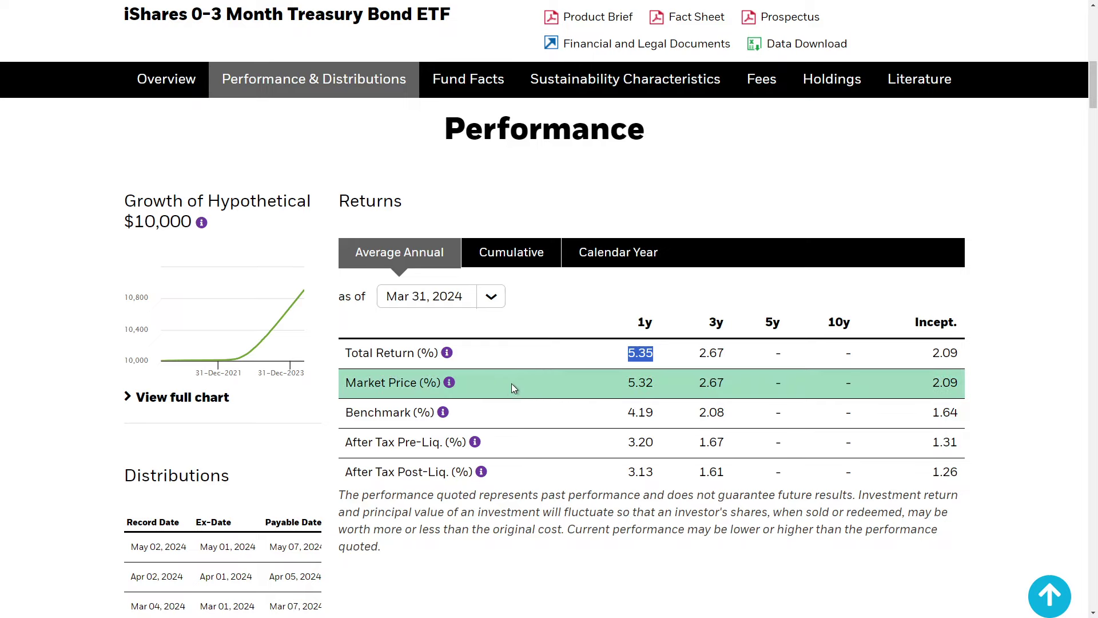
click(175, 399)
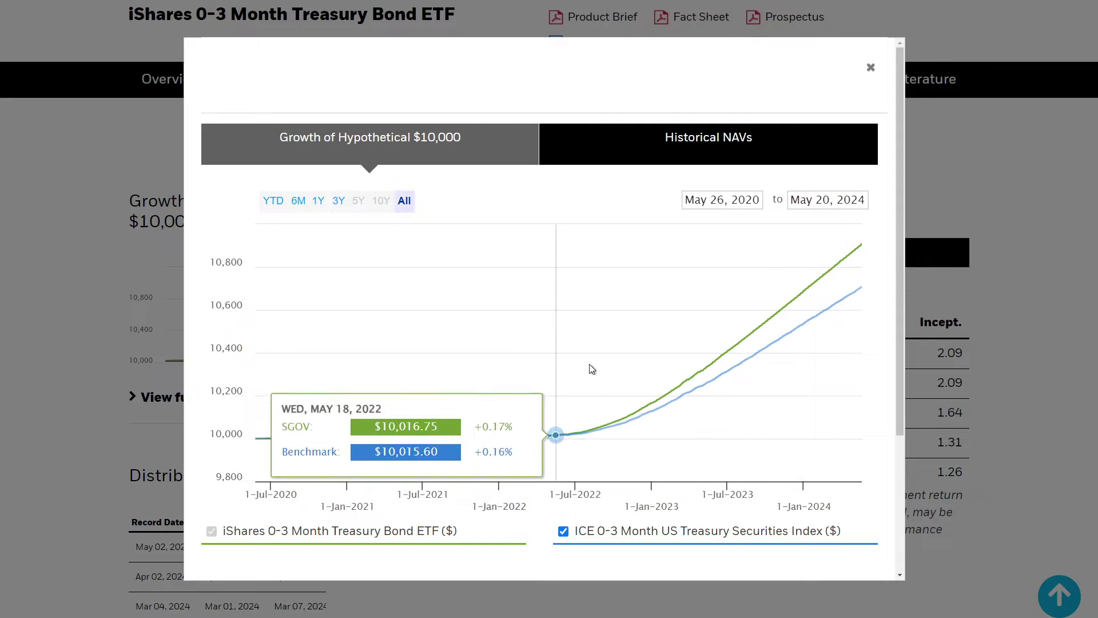
click(321, 202)
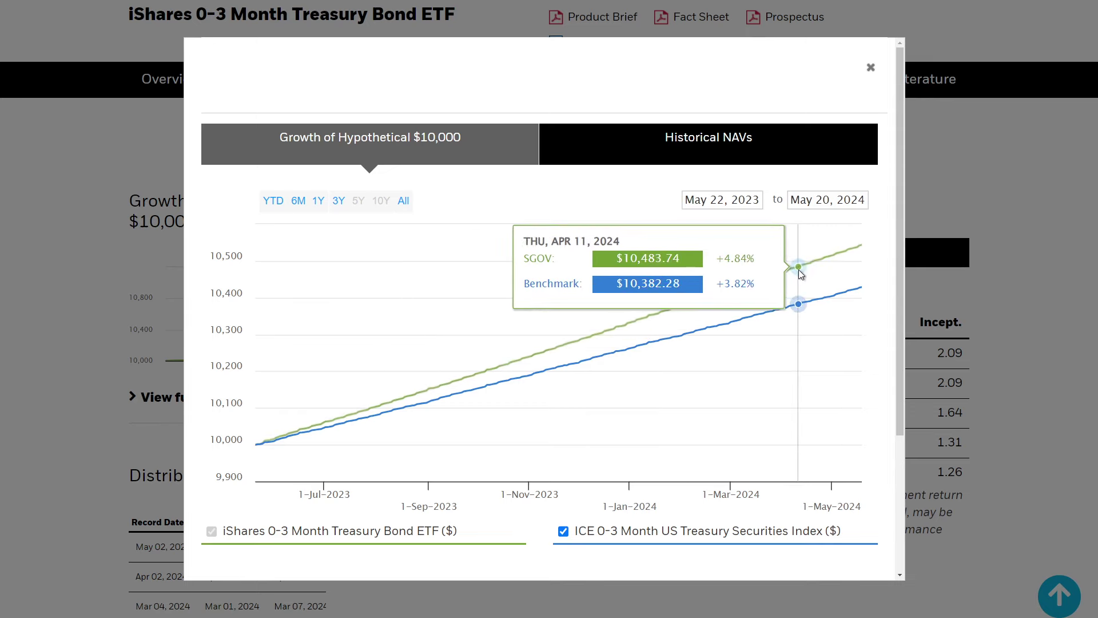
click(870, 68)
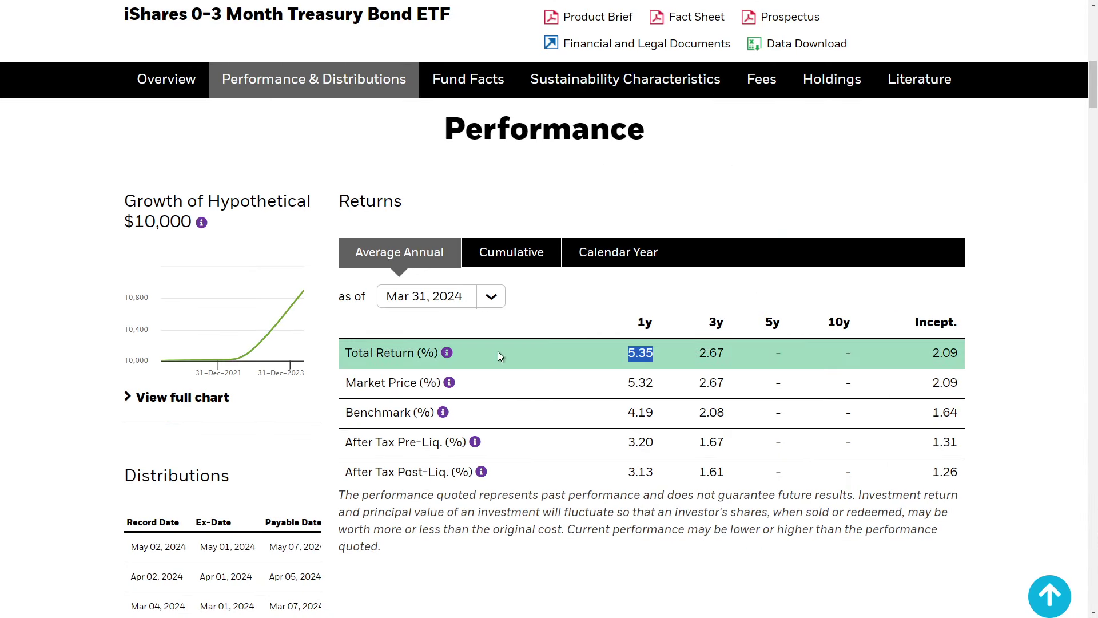
Step: Review the Key Facts below the returns, highlighting the fund launch date and the distribution frequency
scroll(702, 458, down, 1)
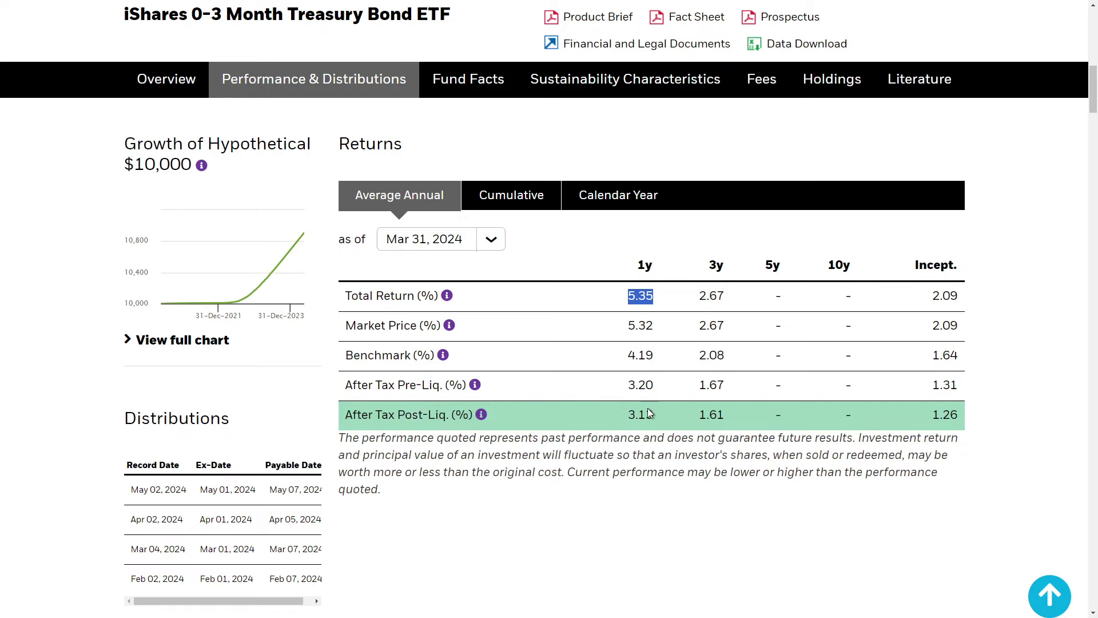
scroll(664, 443, down, 5)
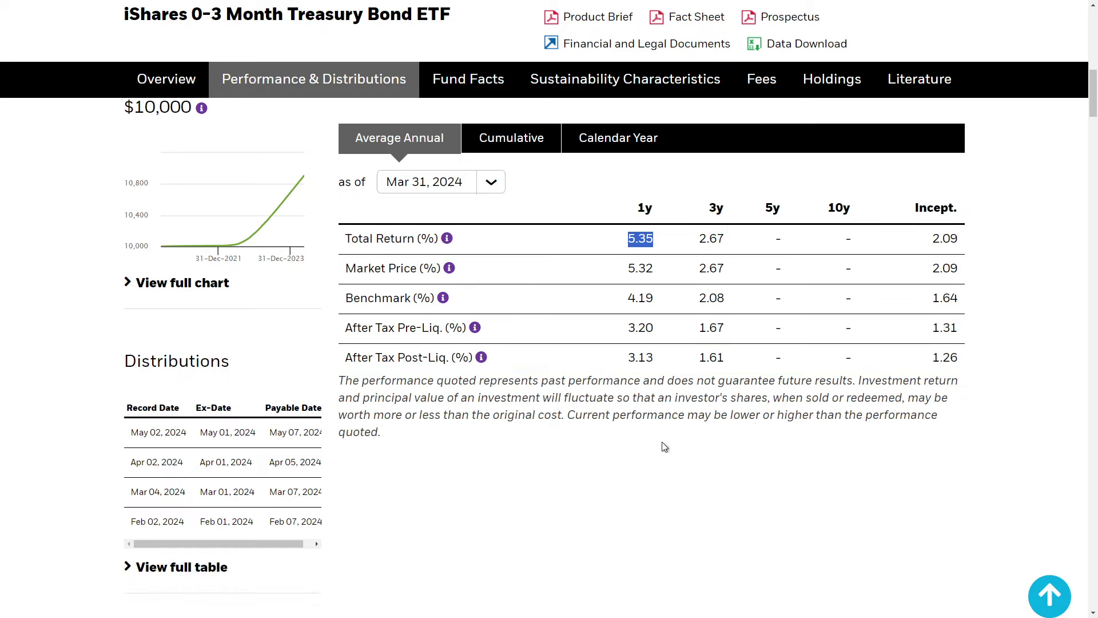
scroll(661, 443, down, 7)
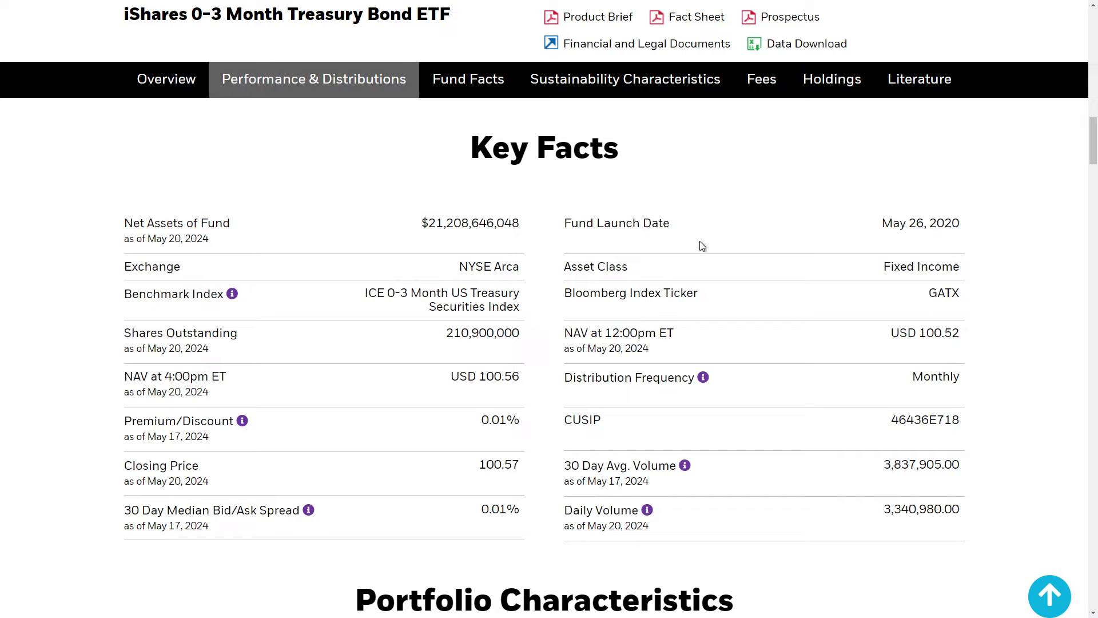
drag(885, 225, 962, 230)
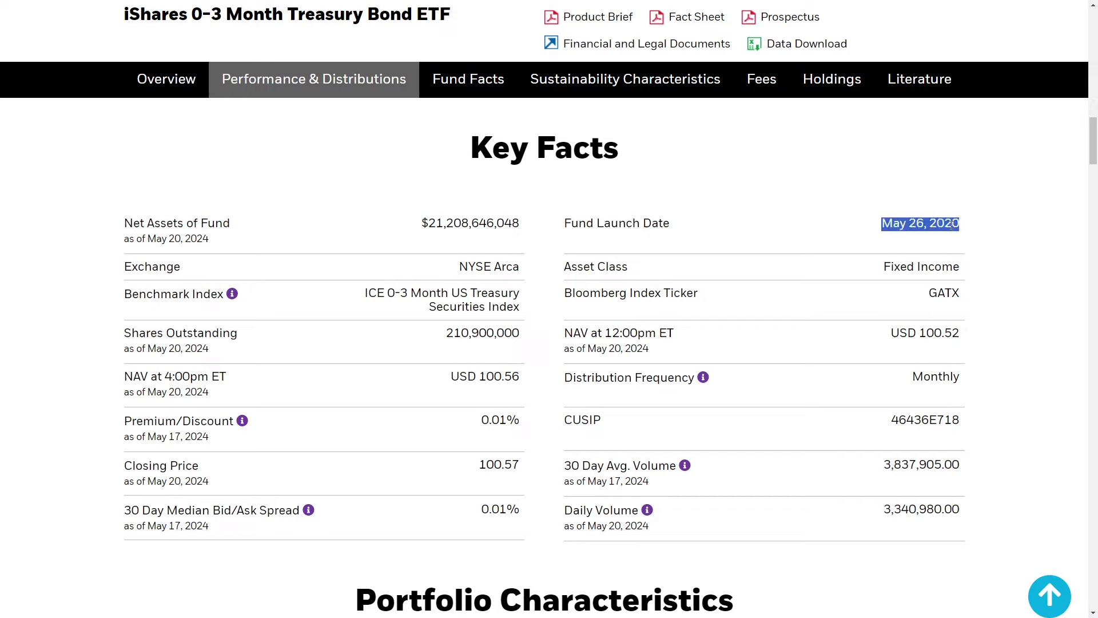
click(949, 224)
drag(914, 384, 971, 392)
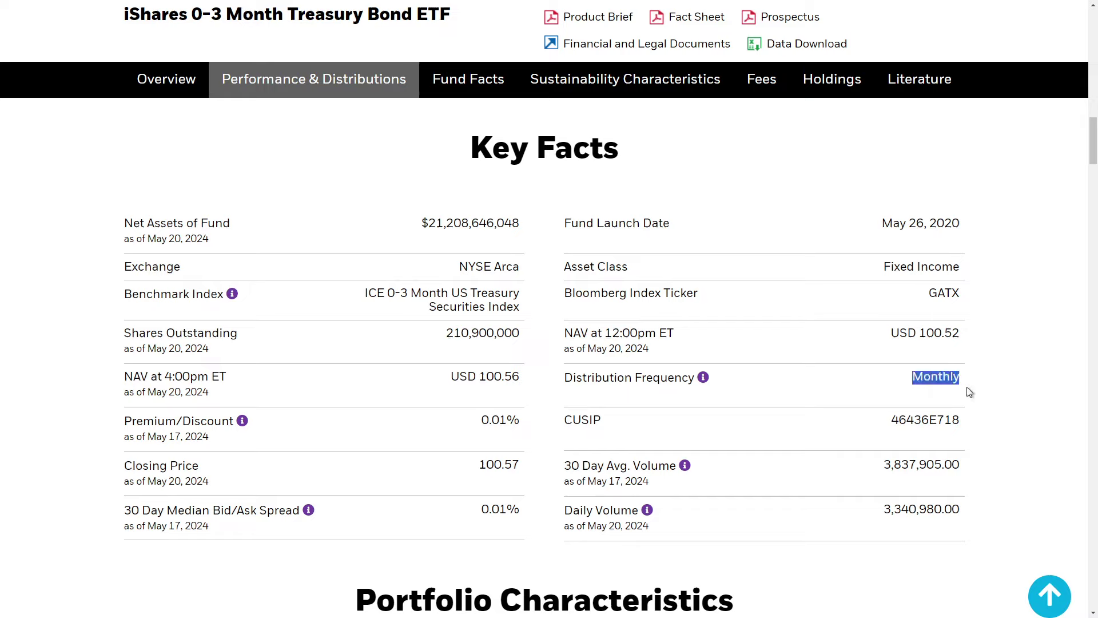
click(1003, 374)
Step: Examine the fund's Portfolio Characteristics and Sustainability Characteristics, including its yields and MSCI ESG ratings
scroll(851, 394, down, 4)
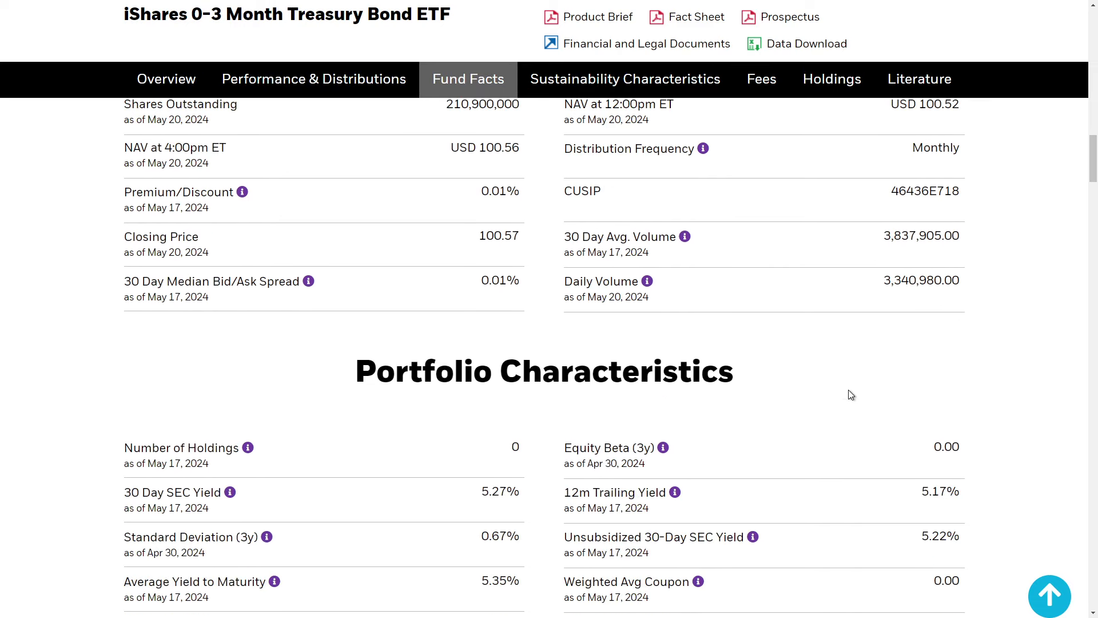
scroll(851, 395, down, 2)
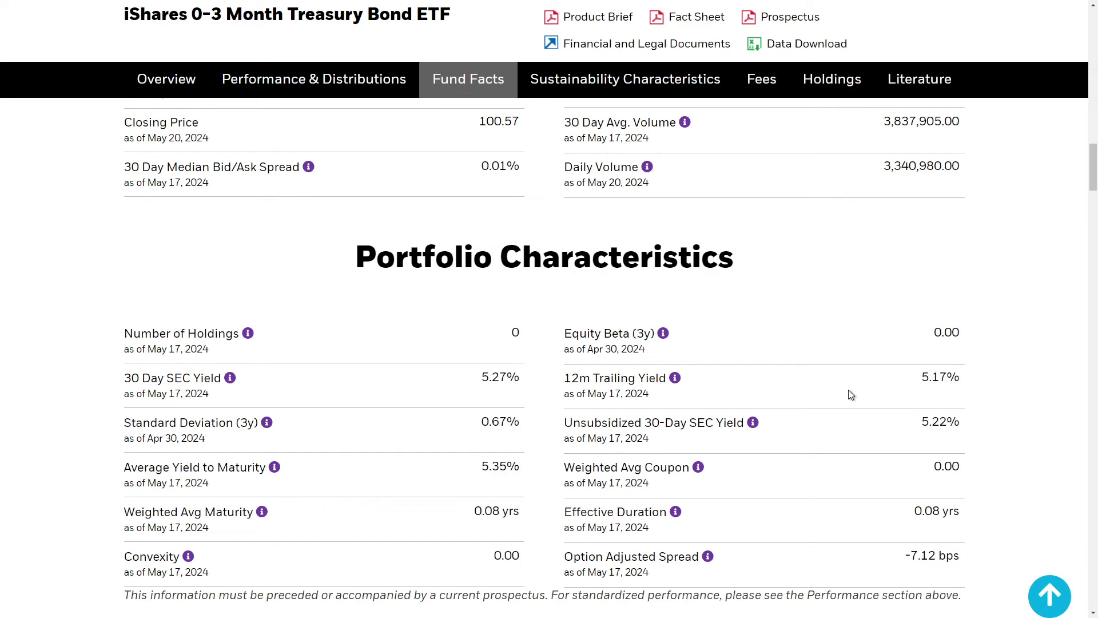
scroll(851, 394, down, 1)
scroll(851, 395, down, 1)
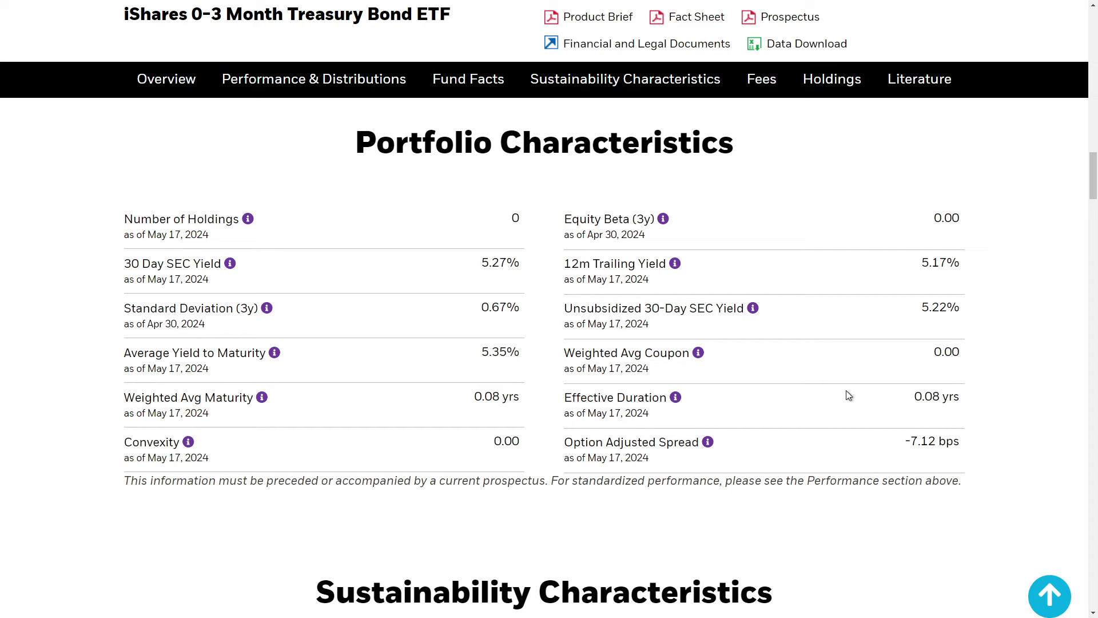
scroll(849, 395, down, 9)
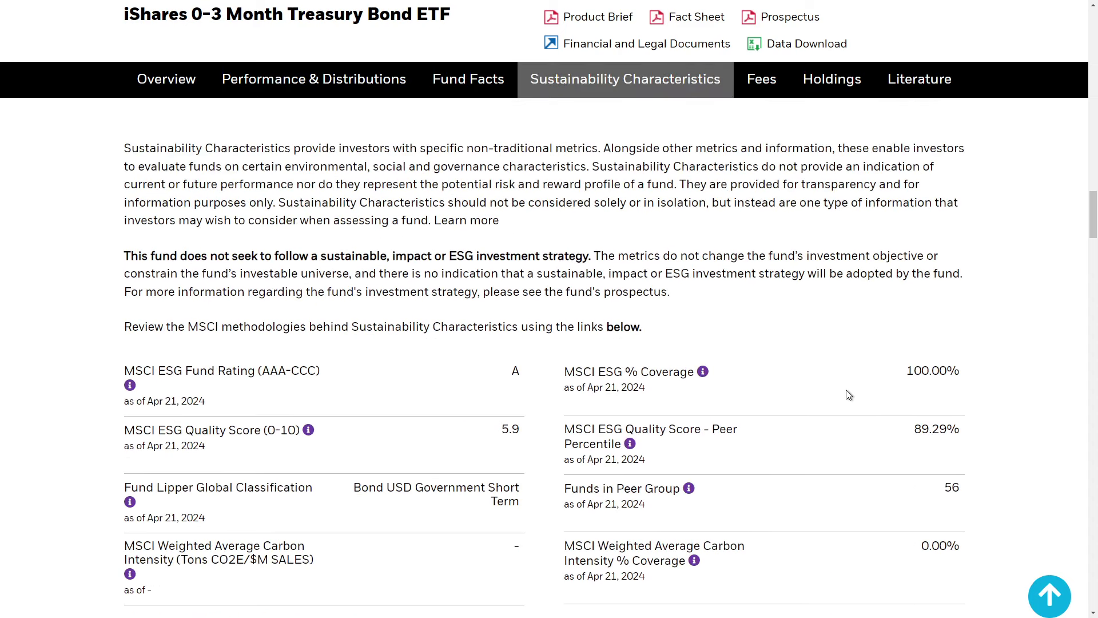
scroll(849, 395, down, 2)
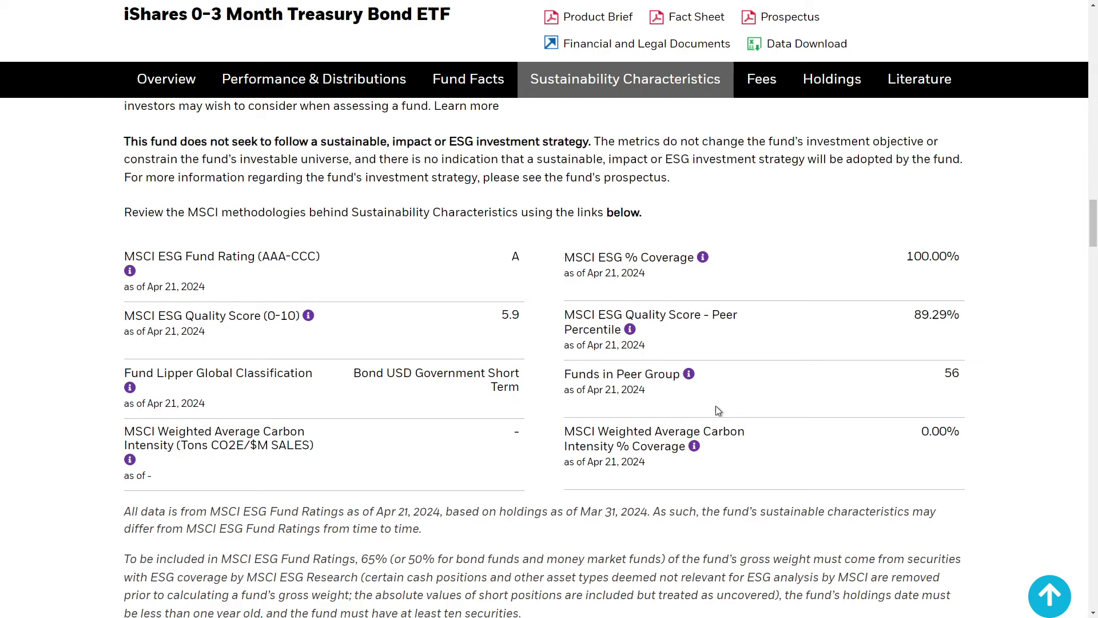
scroll(716, 411, down, 3)
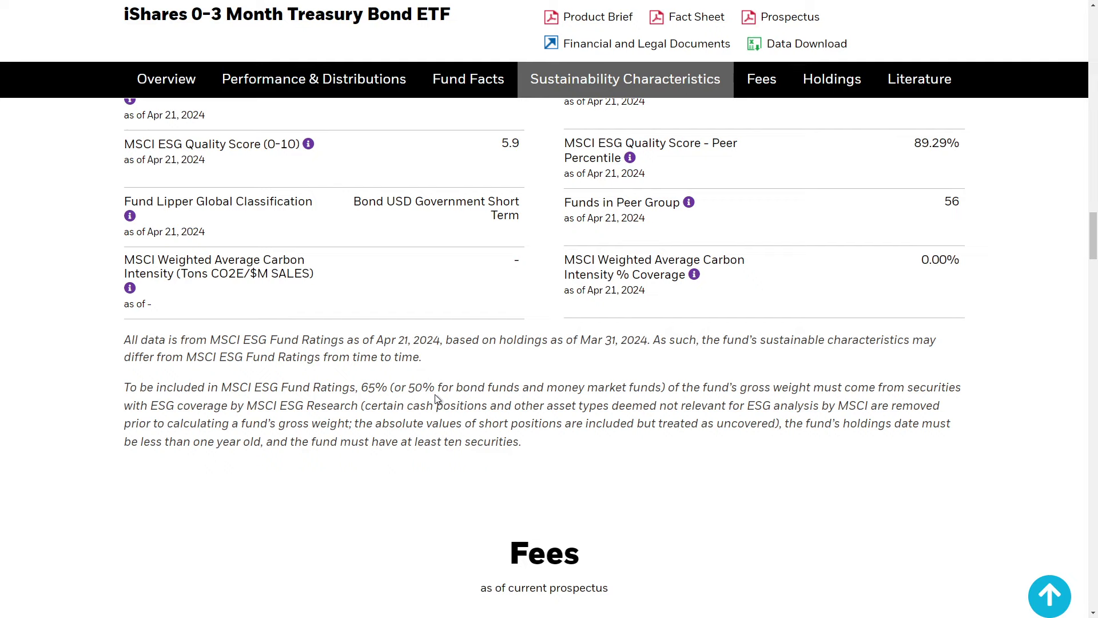
Step: Review the Fees breakdown, highlighting the net expense ratio and the end date in the Fee Waivers note
scroll(434, 398, down, 4)
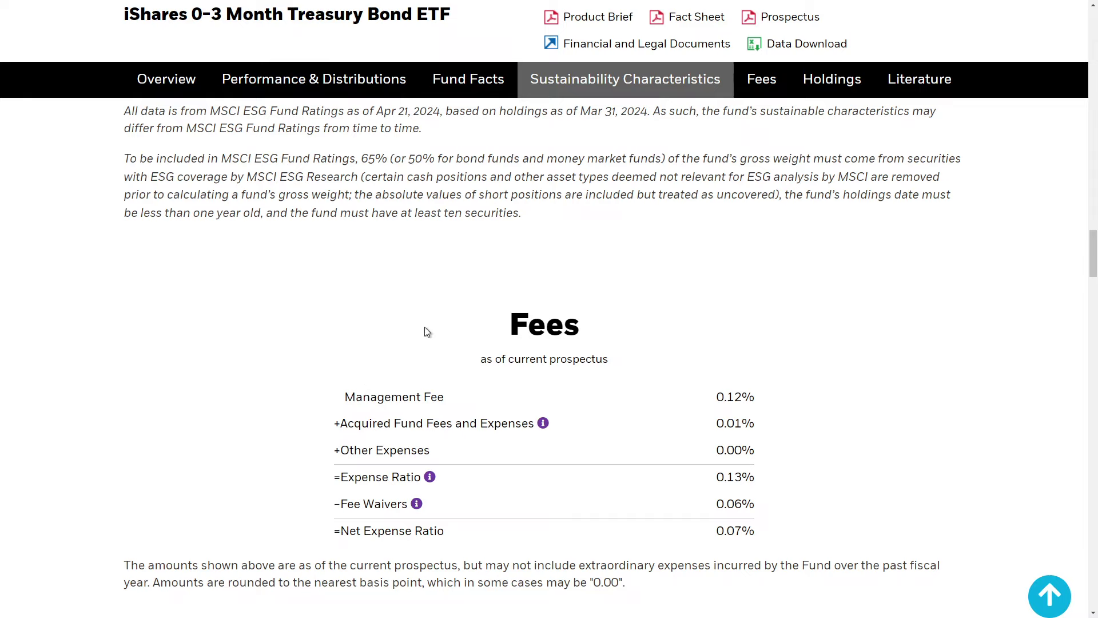
scroll(664, 321, down, 2)
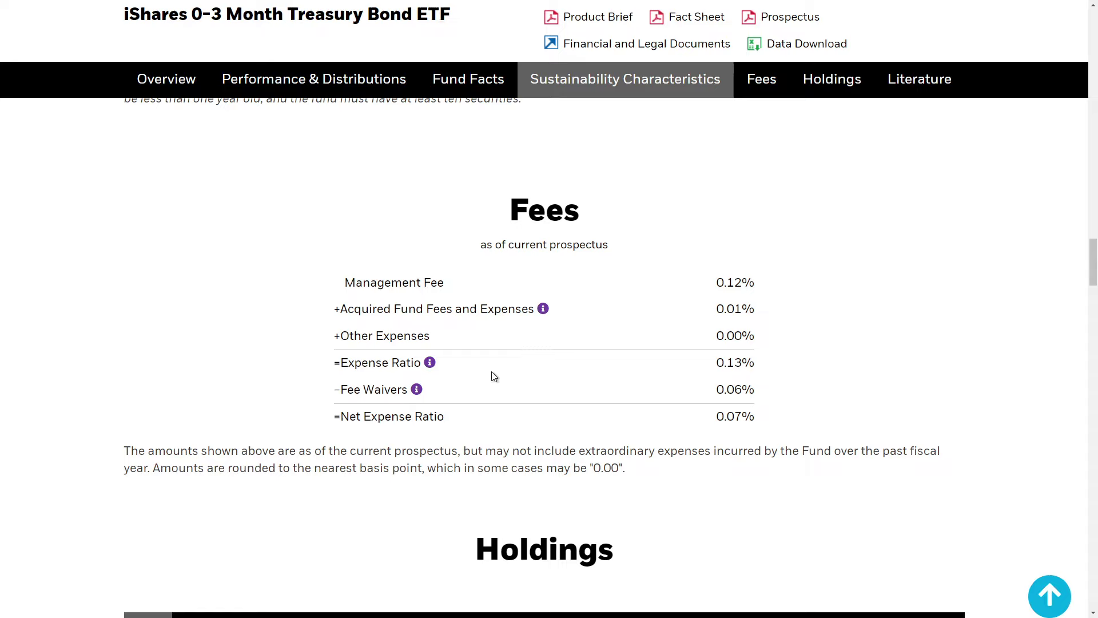
click(417, 389)
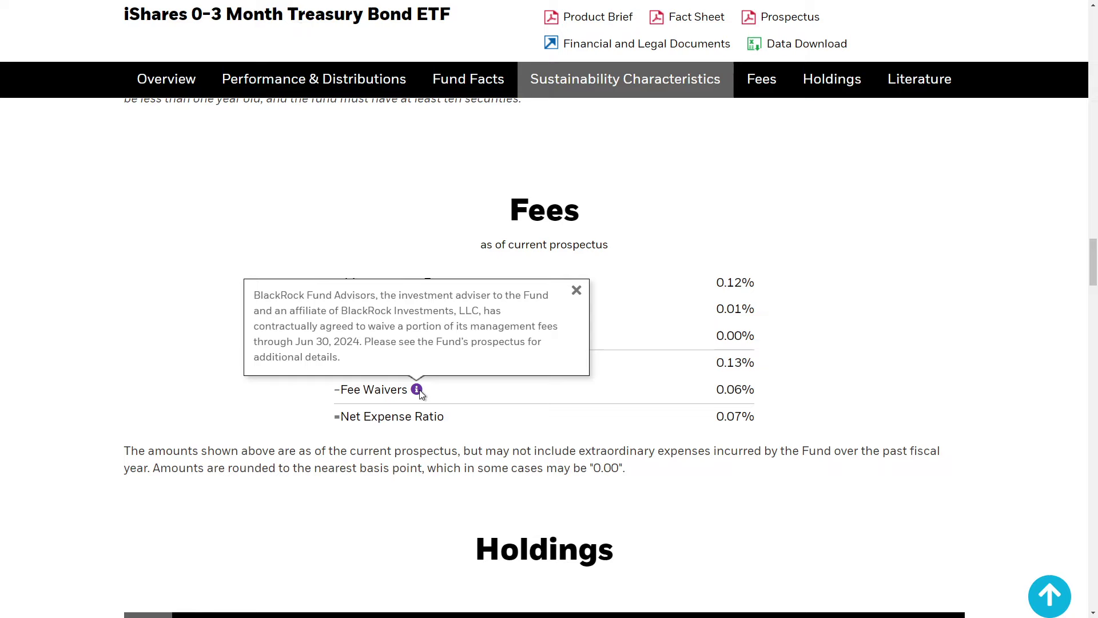
click(684, 398)
drag(712, 395, 764, 397)
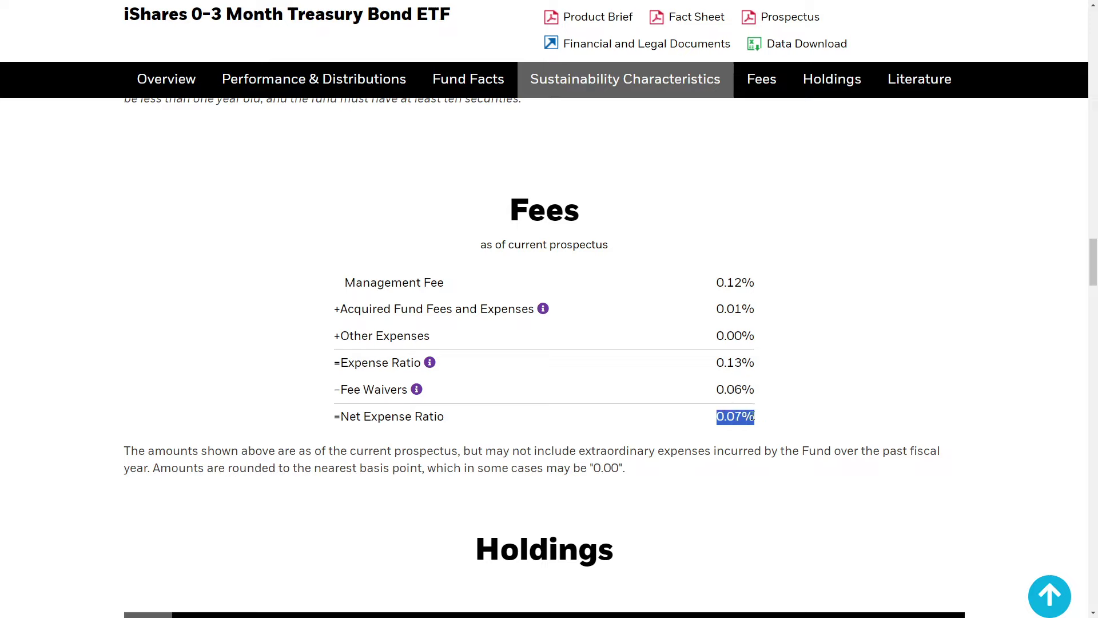
click(416, 390)
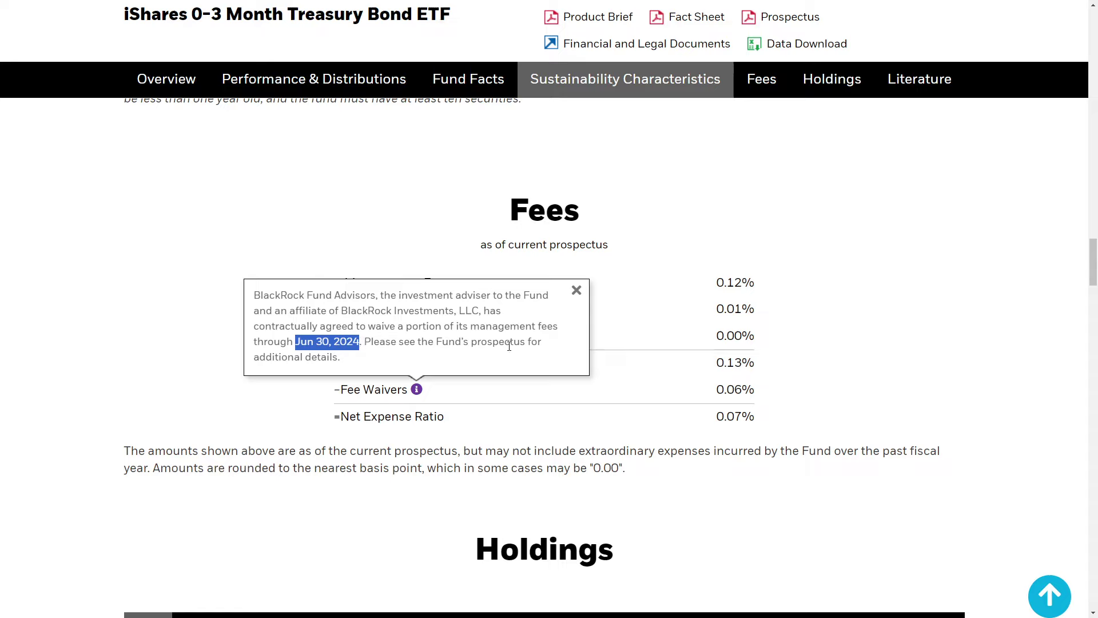
click(685, 383)
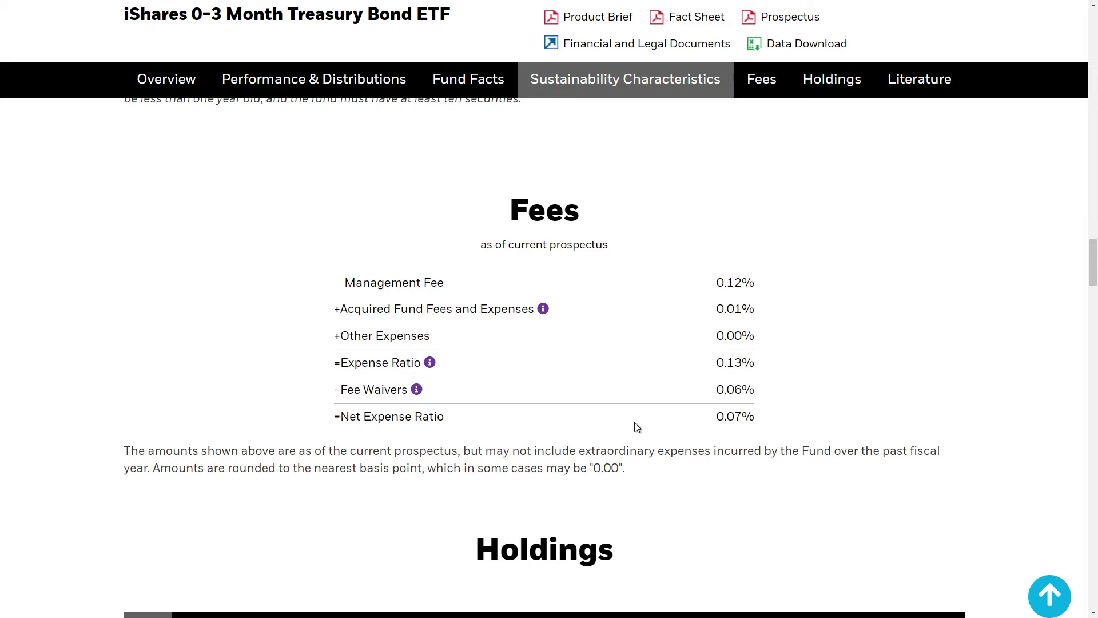
Step: Examine the Treasury bill positions and their weights in the Holdings table
scroll(636, 427, down, 7)
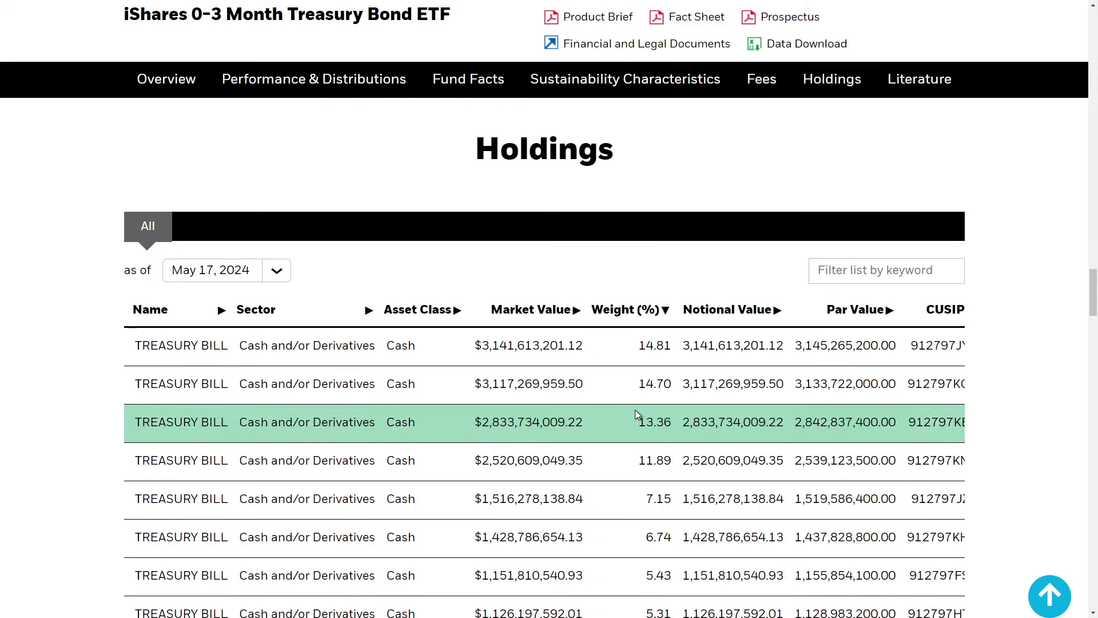
scroll(647, 375, down, 1)
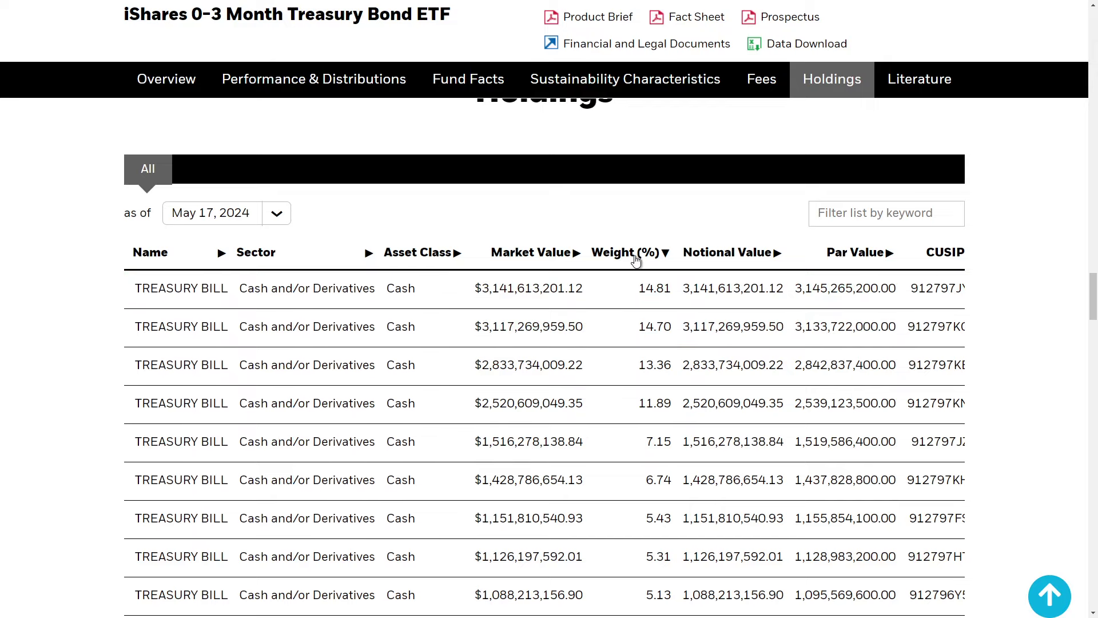
scroll(764, 324, down, 2)
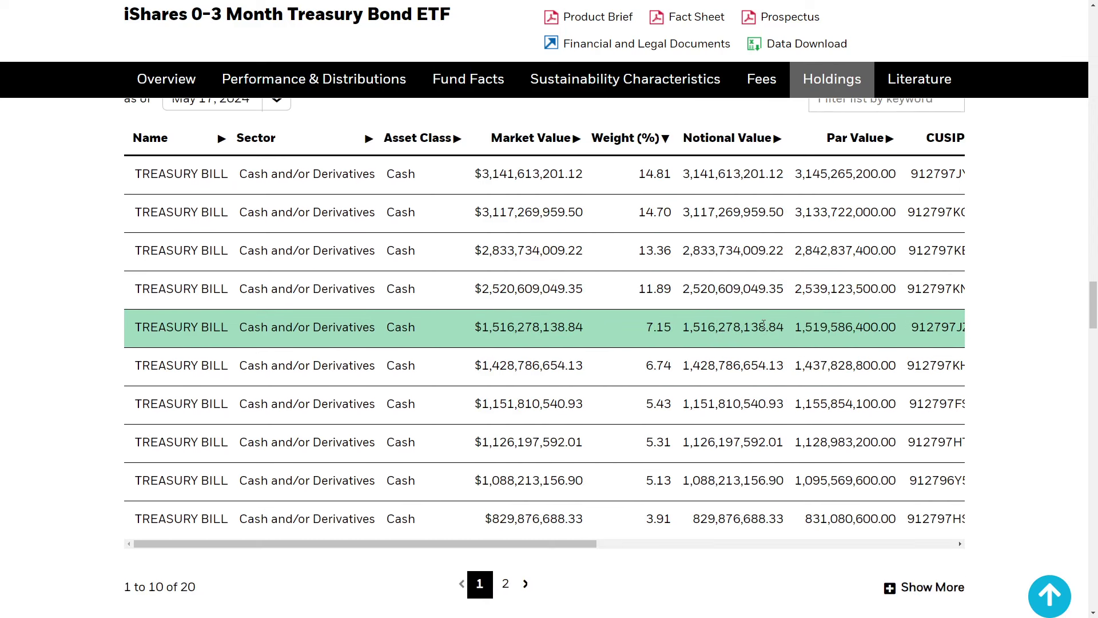
Step: Review the second page of the Holdings table and the fund's sector allocation under Exposure Breakdowns
click(507, 585)
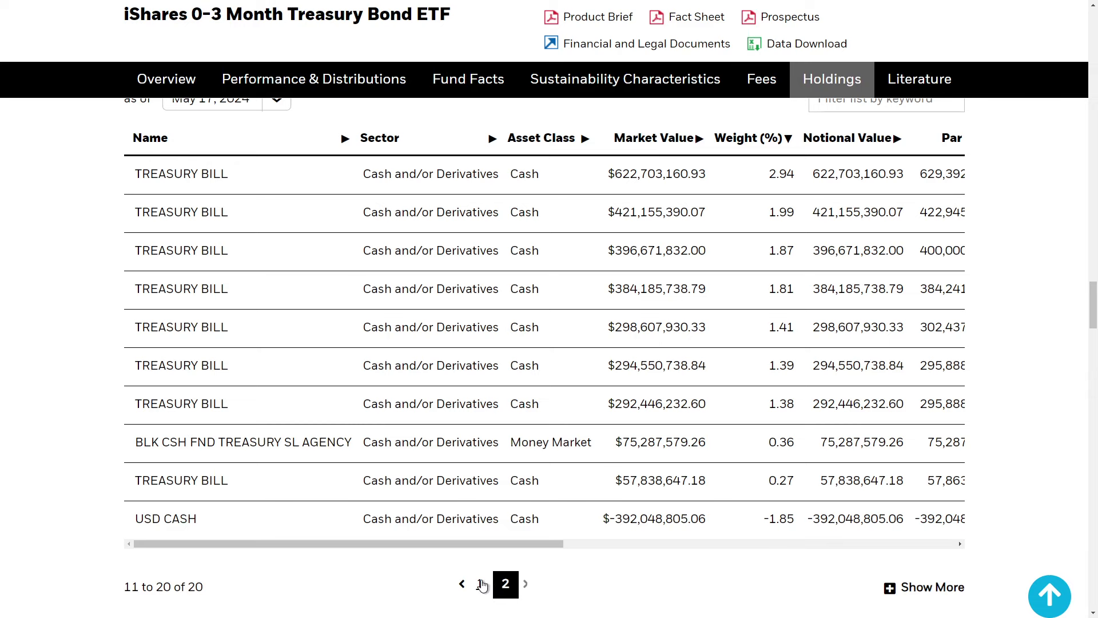
click(482, 585)
scroll(529, 487, down, 10)
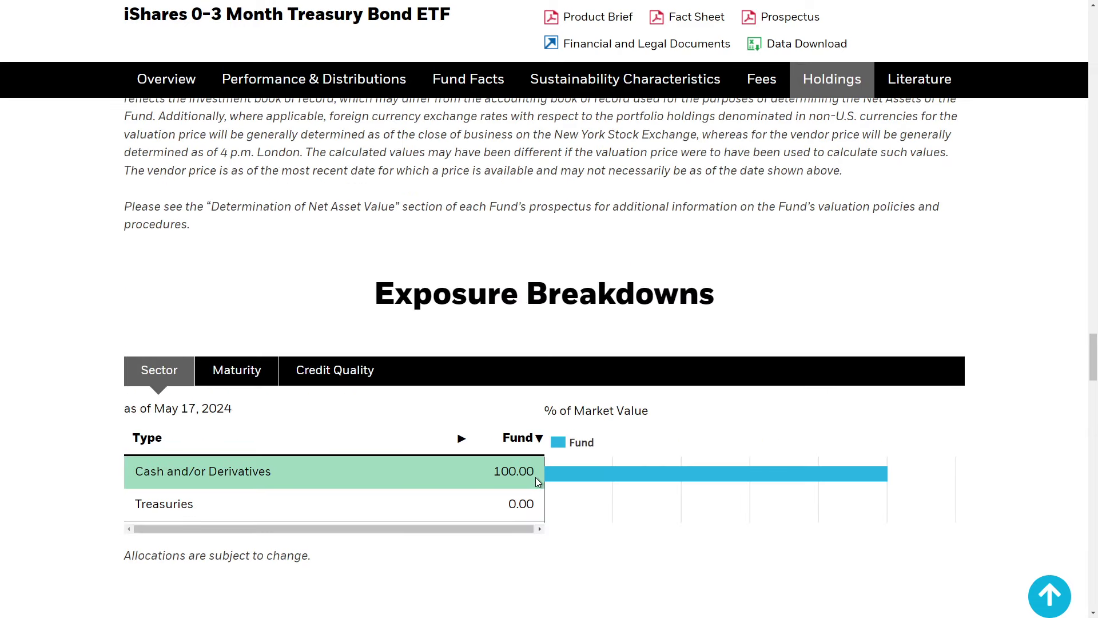
scroll(536, 477, down, 17)
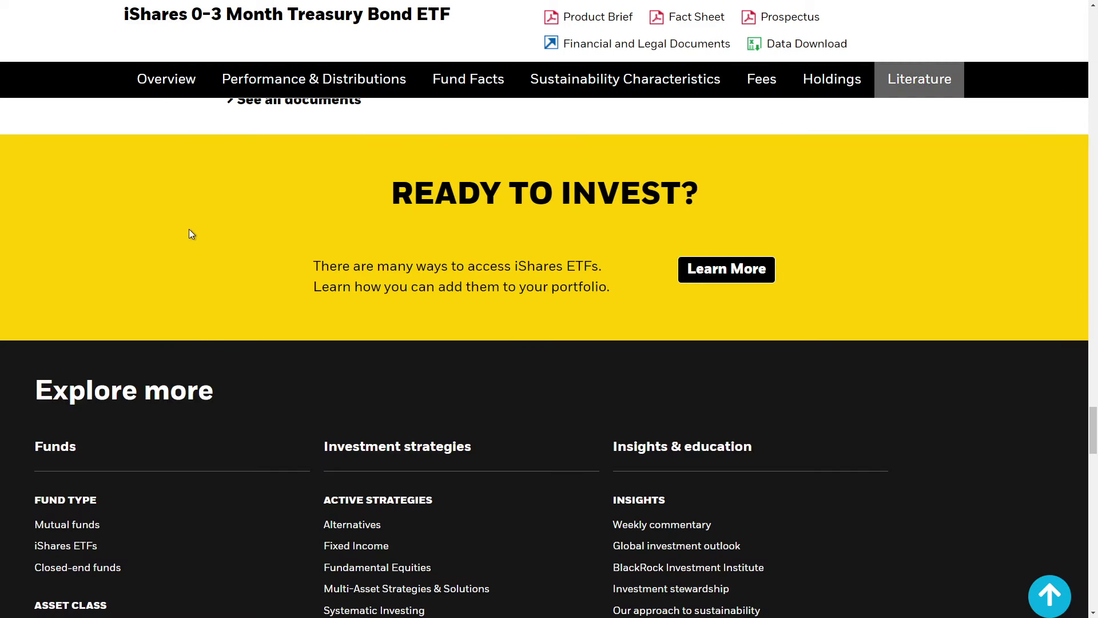
scroll(195, 281, up, 20)
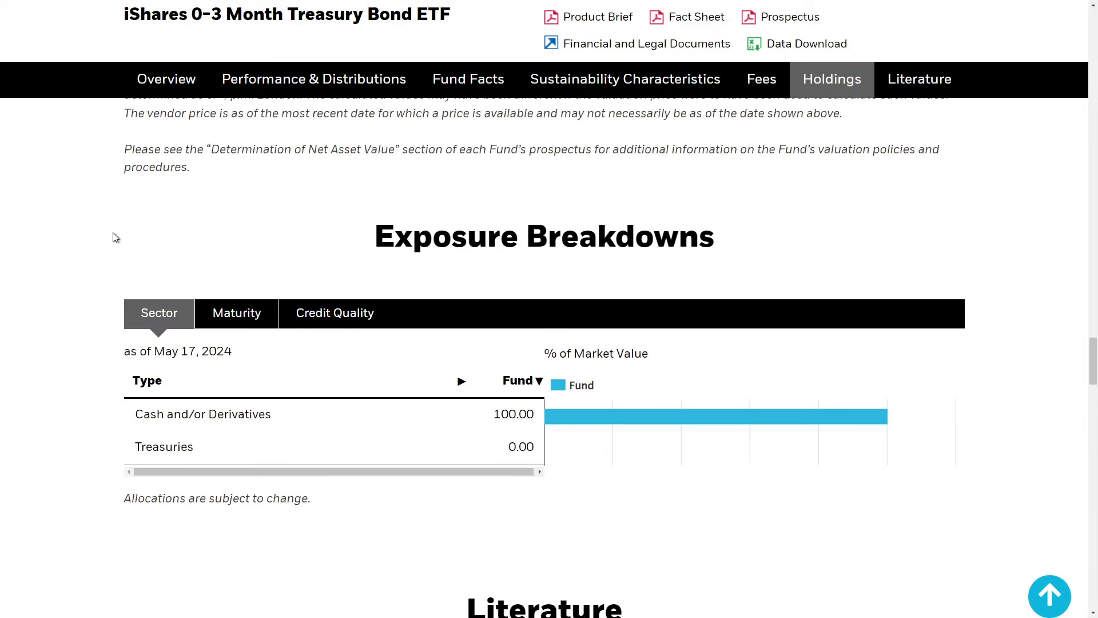
scroll(228, 214, up, 6)
Step: Switch to the Nasdaq Dividend History page for SGOV, enlarge it and examine the past cash payments and their dates
key(ctrl+Tab)
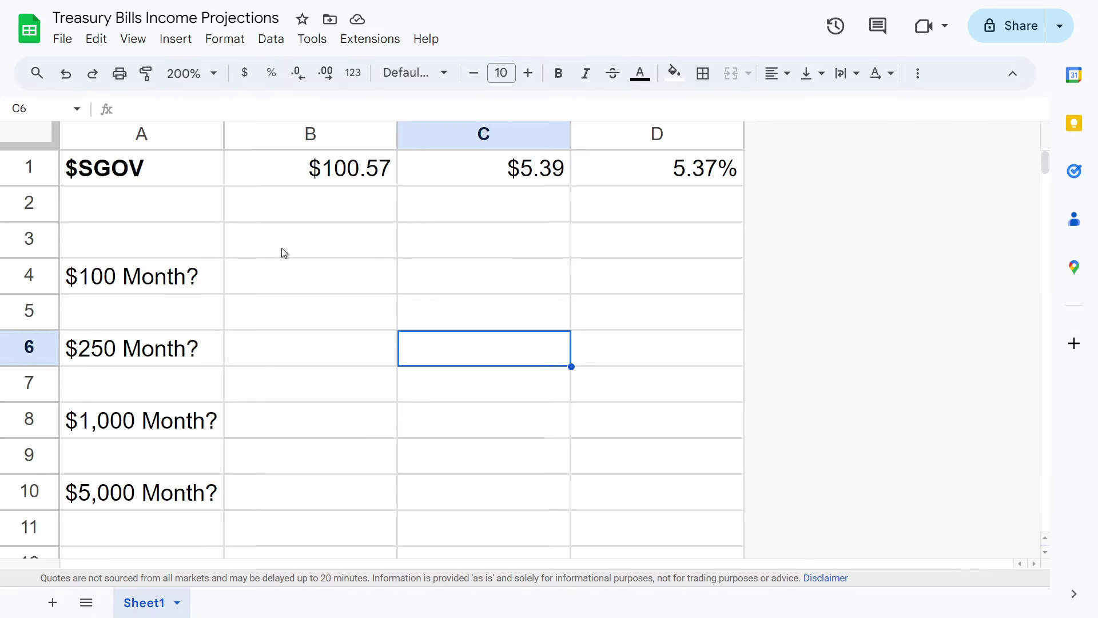
key(ctrl+Tab)
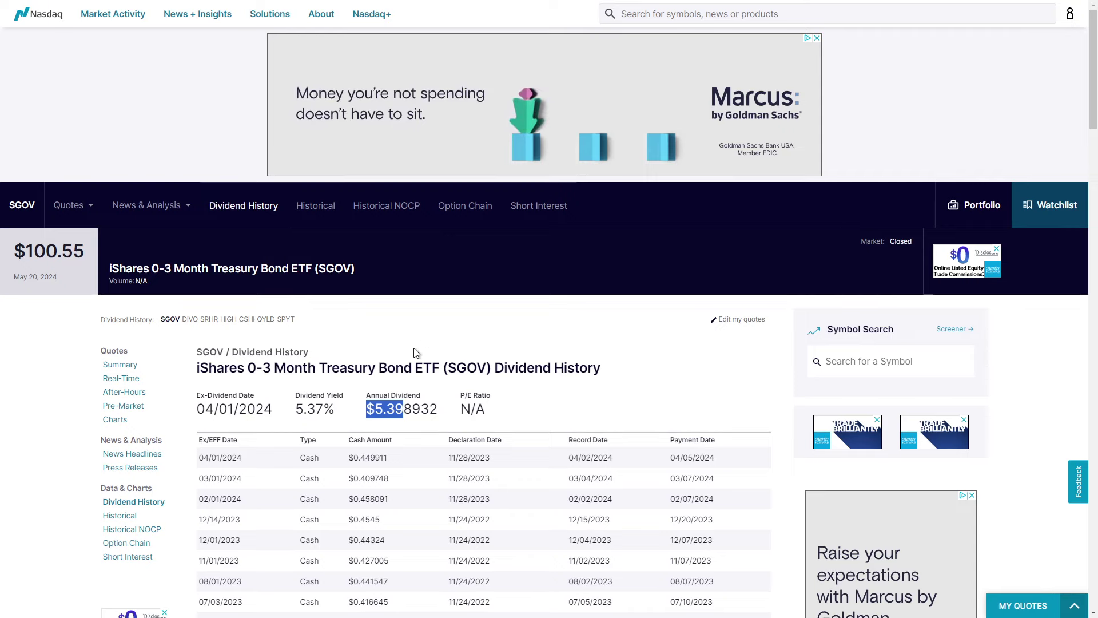
click(386, 350)
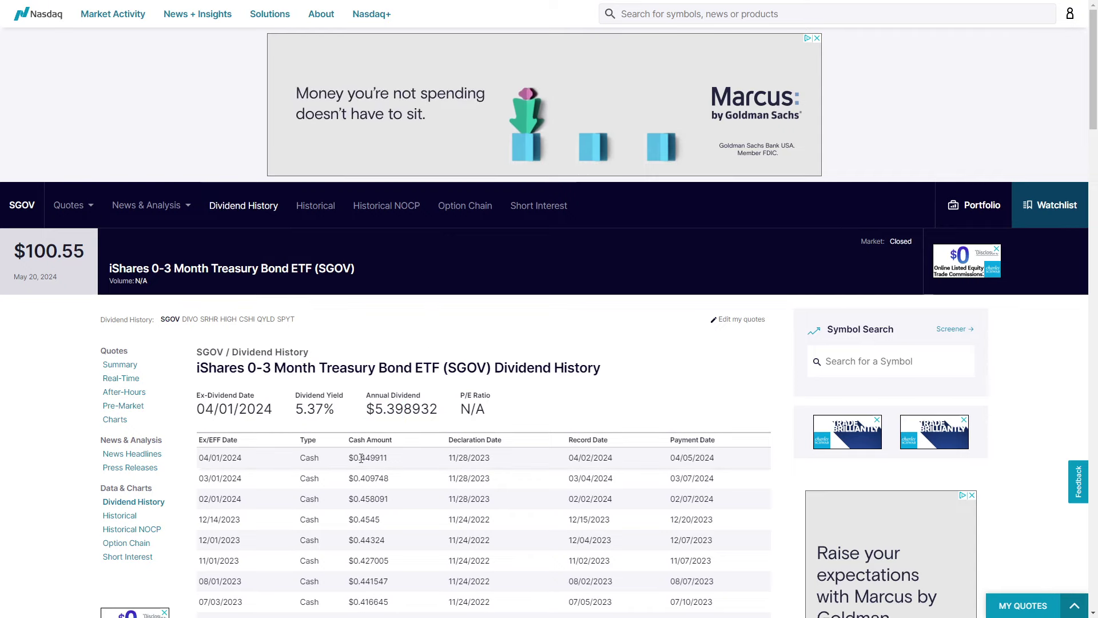
key(ctrl+plus)
key(ctrl+plus)
scroll(389, 438, down, 2)
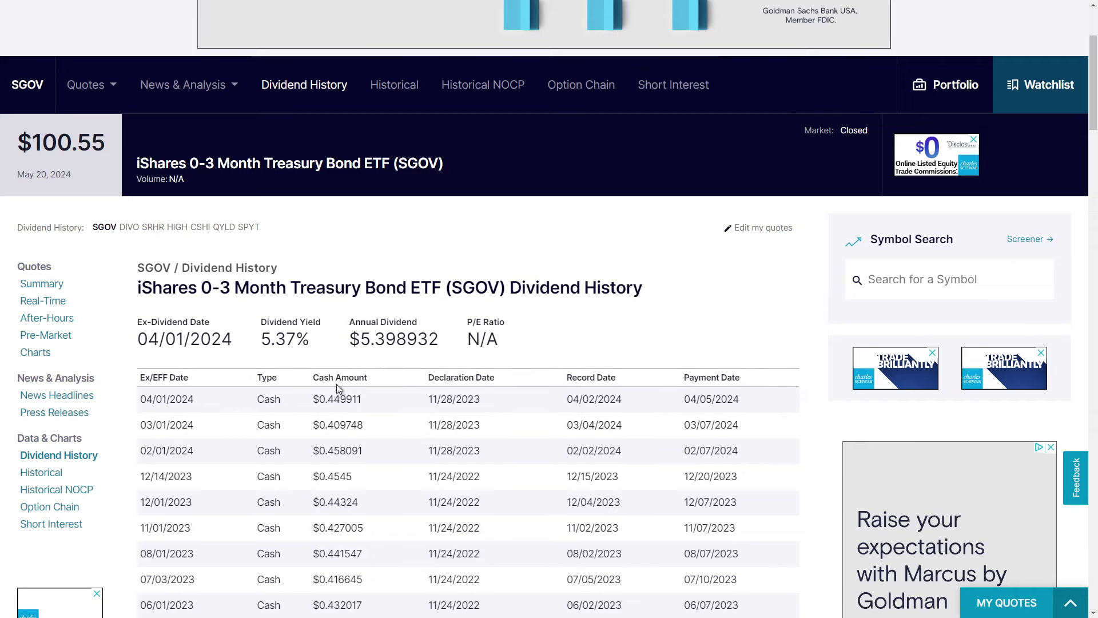
scroll(336, 384, down, 2)
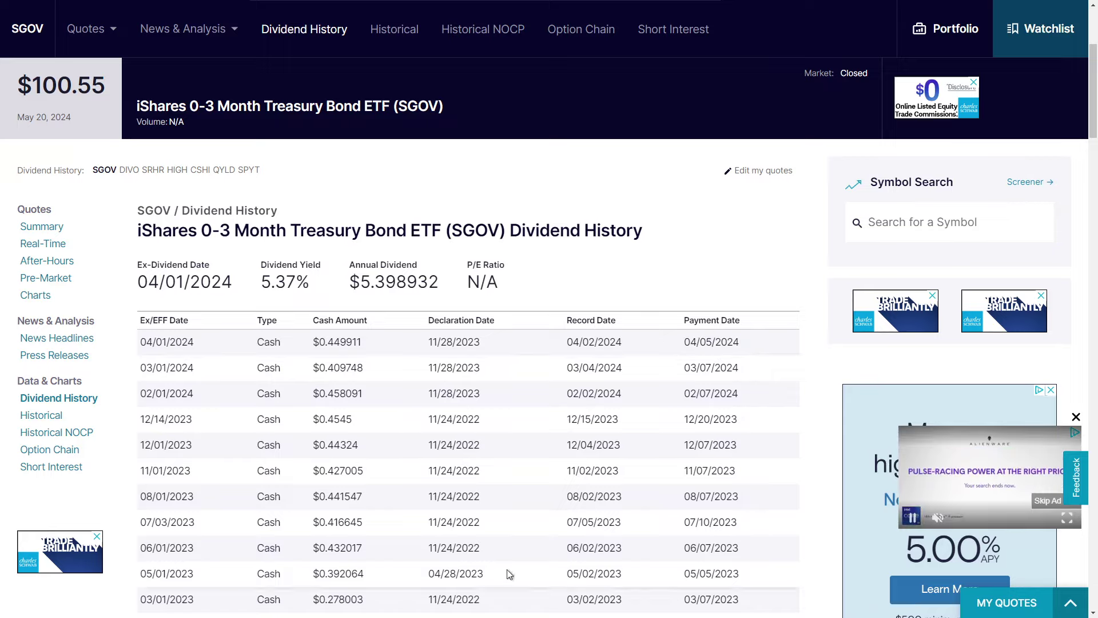
scroll(234, 413, down, 2)
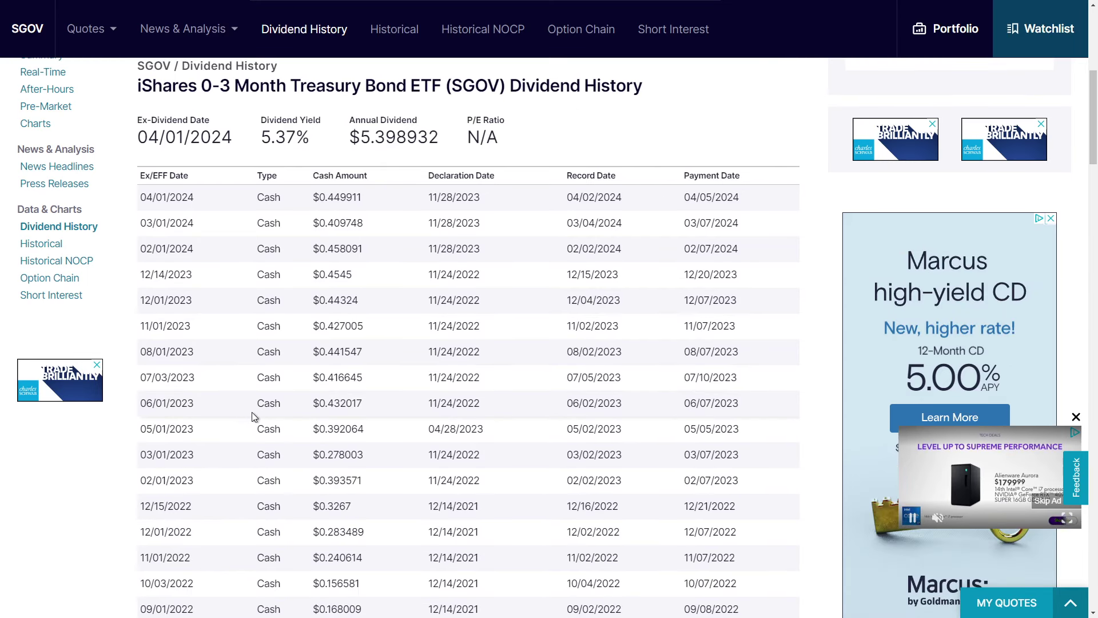
scroll(232, 415, up, 4)
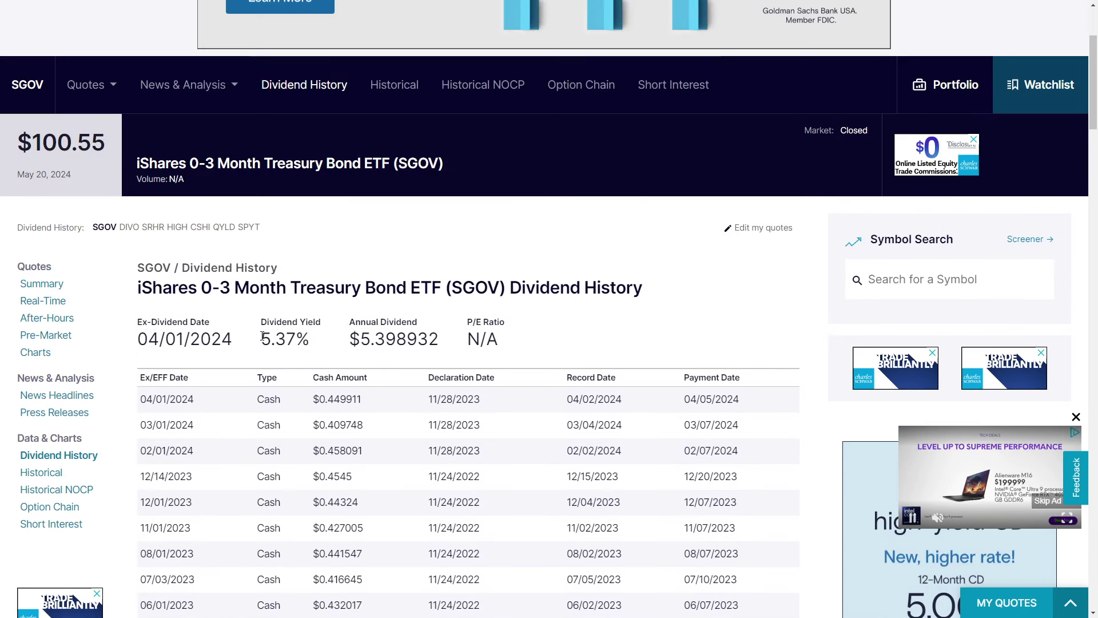
Step: Highlight the Dividend Yield and Annual Dividend figures above SGOV's payment table to review them
click(284, 337)
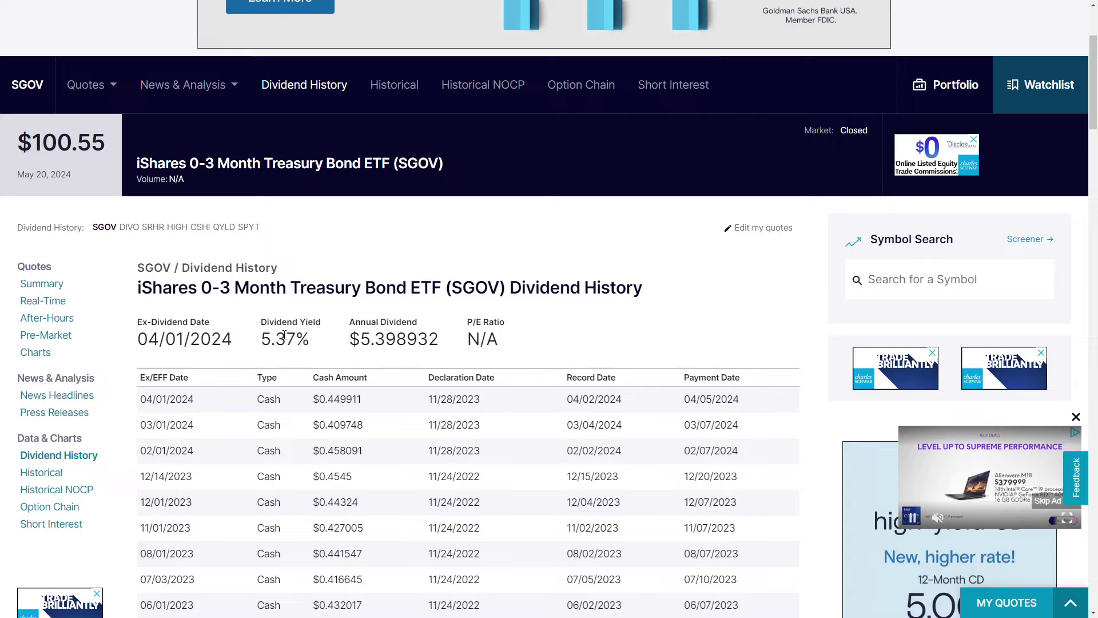
drag(255, 335, 318, 337)
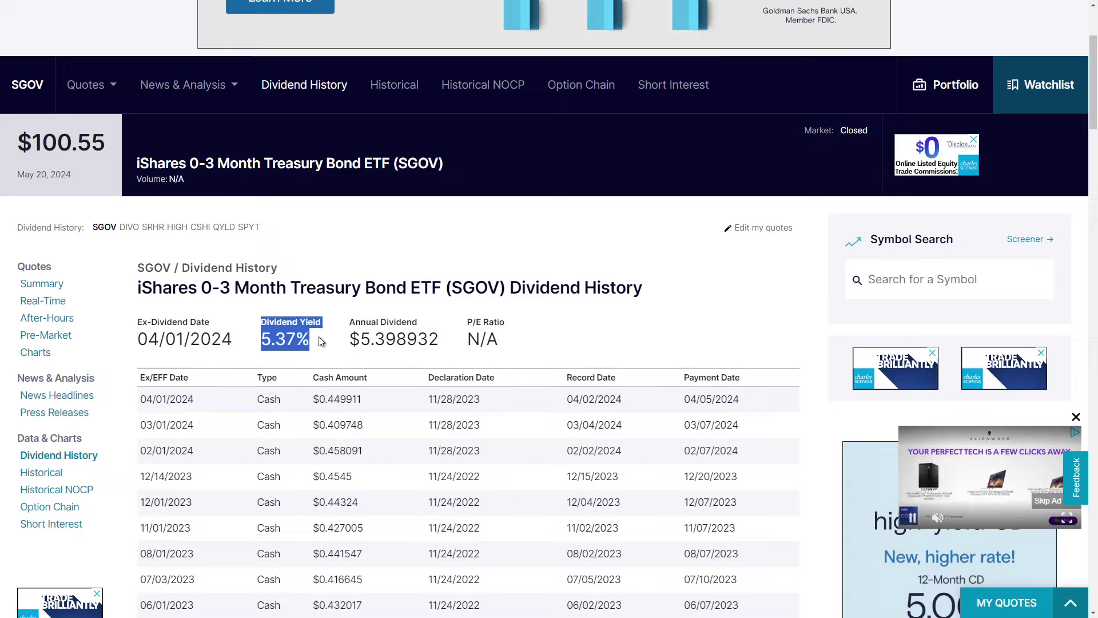
click(351, 341)
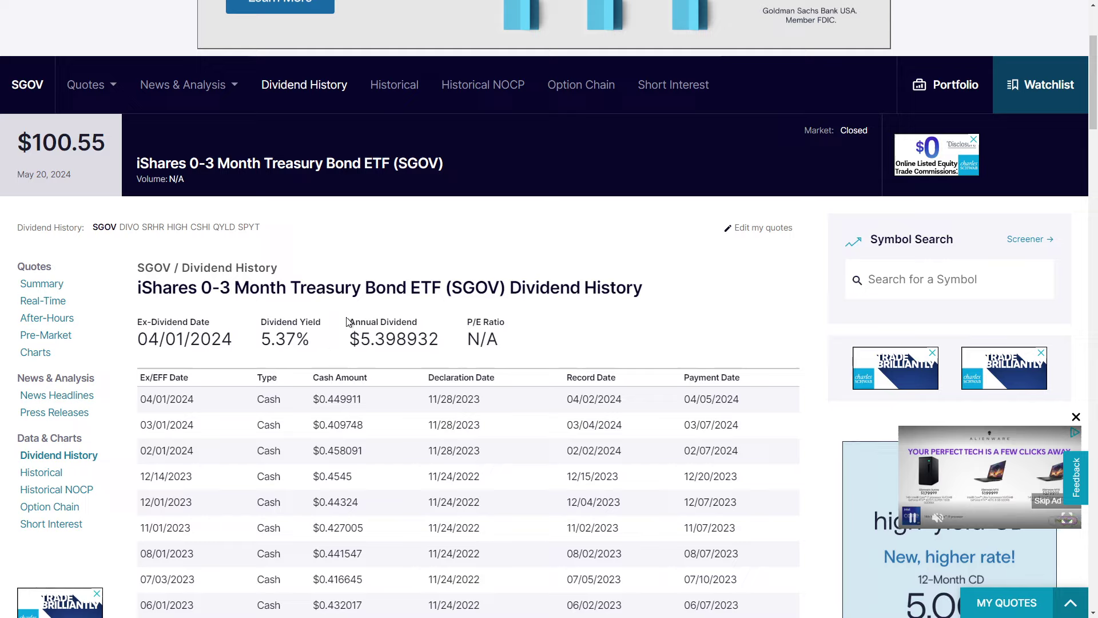
drag(347, 322, 421, 341)
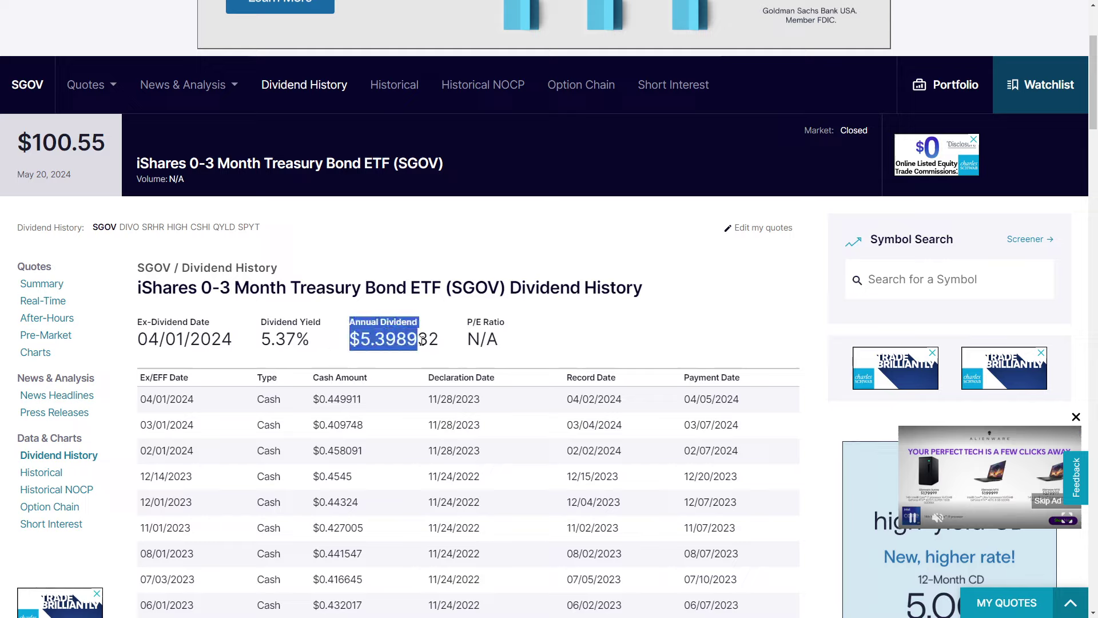
click(391, 331)
drag(351, 338, 438, 340)
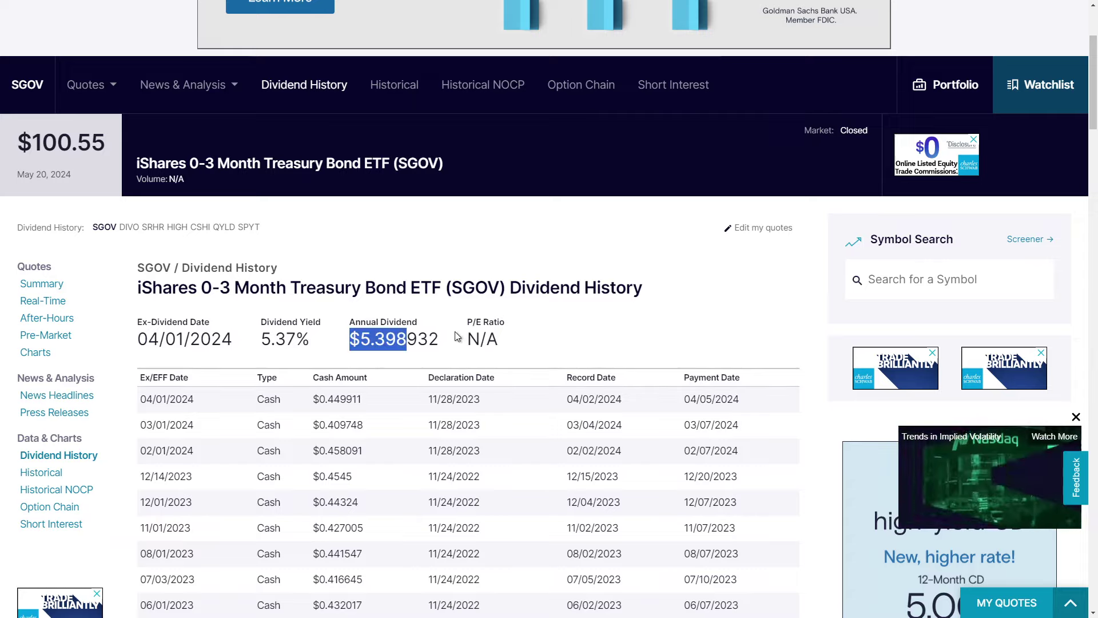
double_click(410, 337)
click(419, 331)
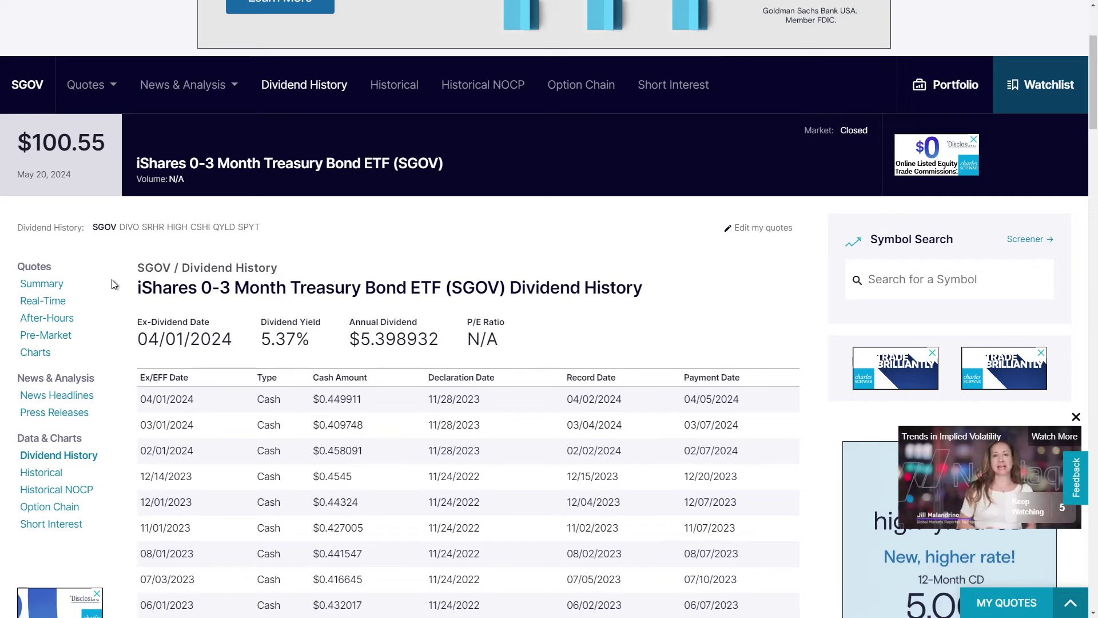
Step: Open the SGOV Charts page and view the price history at a 1 Mo interval
scroll(97, 310, up, 3)
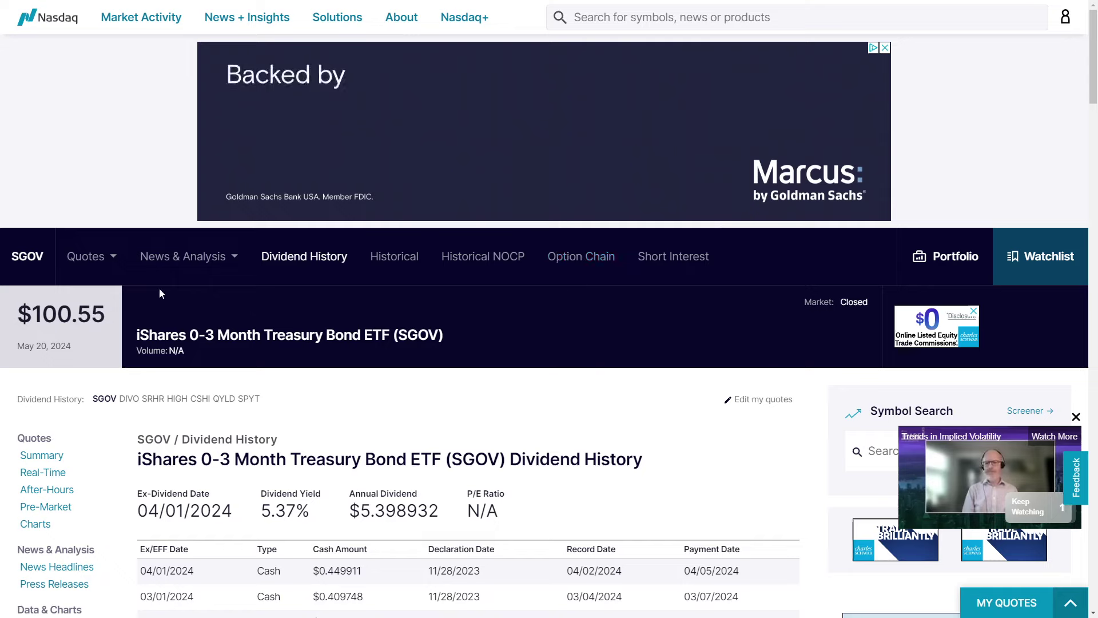
click(95, 263)
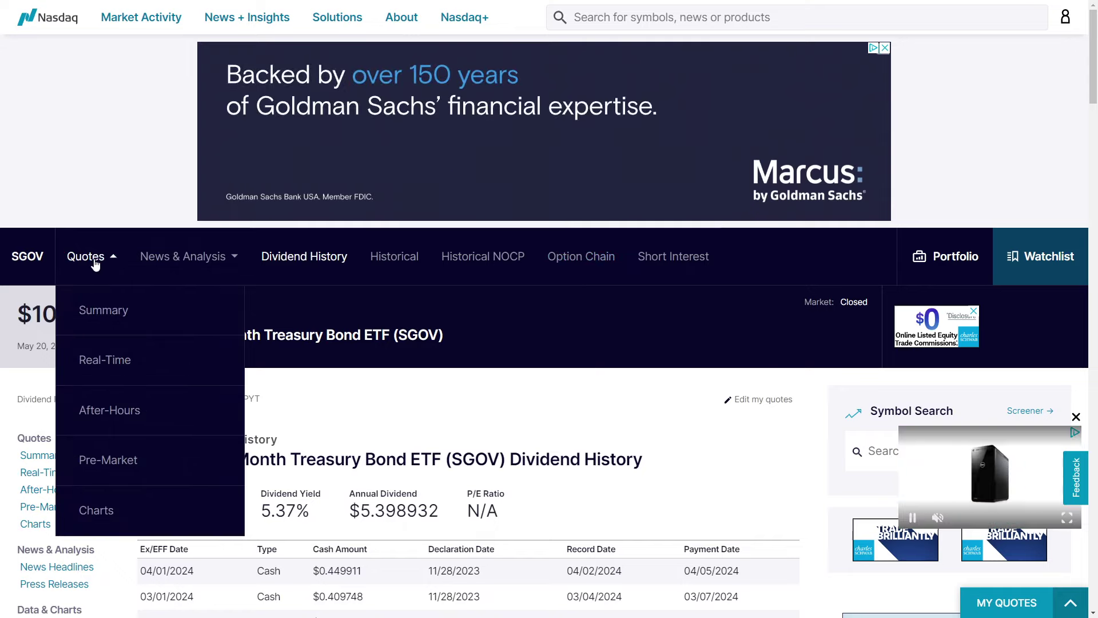
click(114, 509)
scroll(372, 342, down, 3)
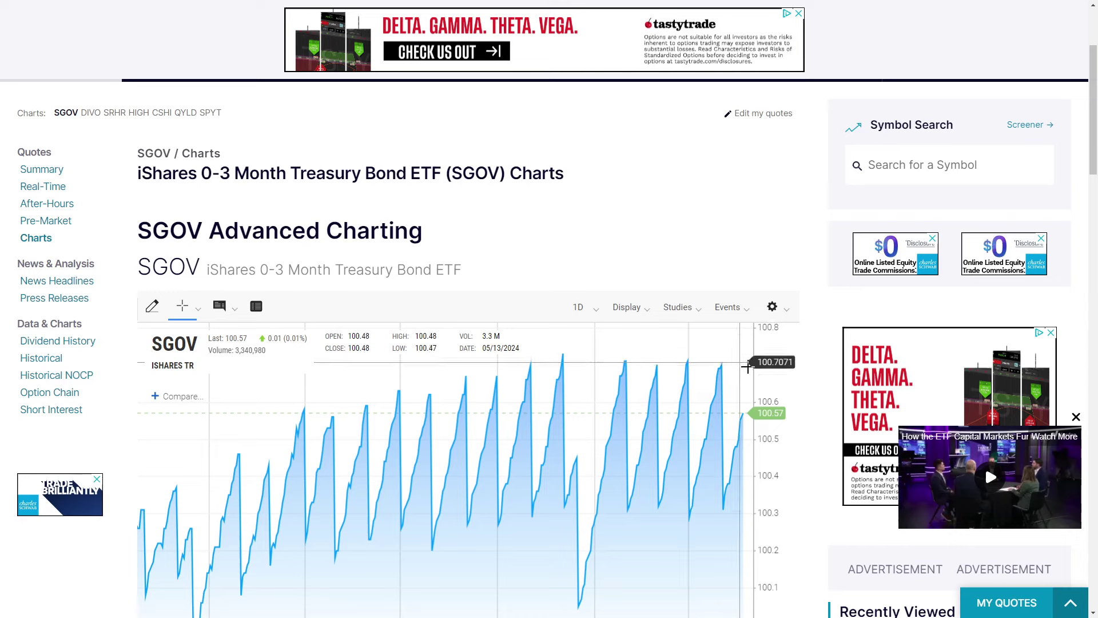
click(590, 309)
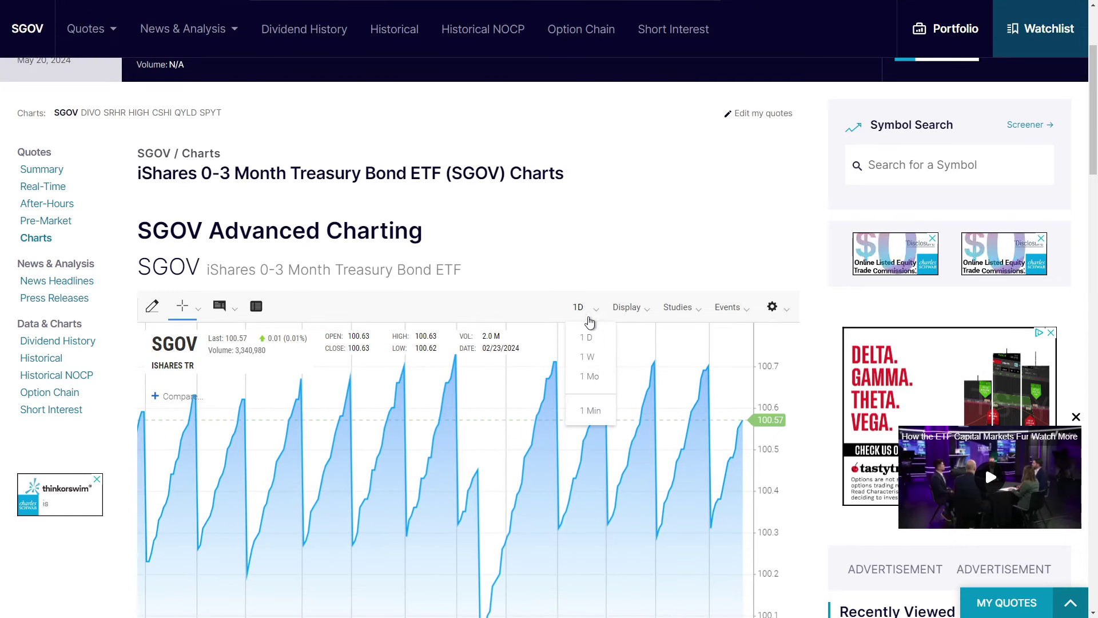
click(590, 376)
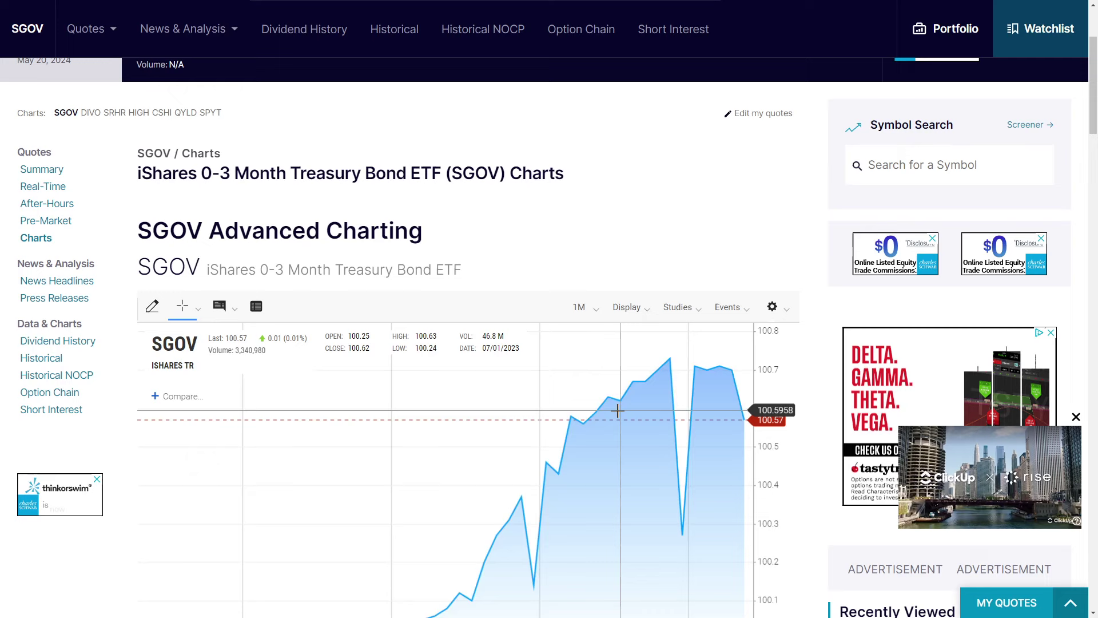
scroll(715, 366, down, 2)
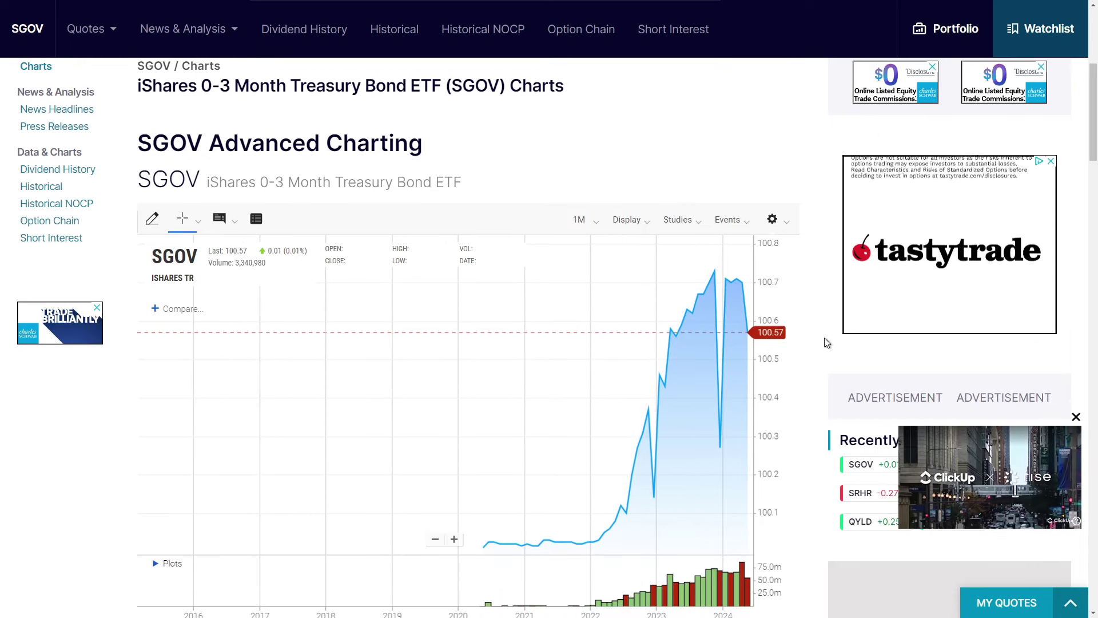
Step: Switch the SGOV chart to a 1 W interval and examine the price swings over shorter and longer time spans
click(580, 220)
click(592, 273)
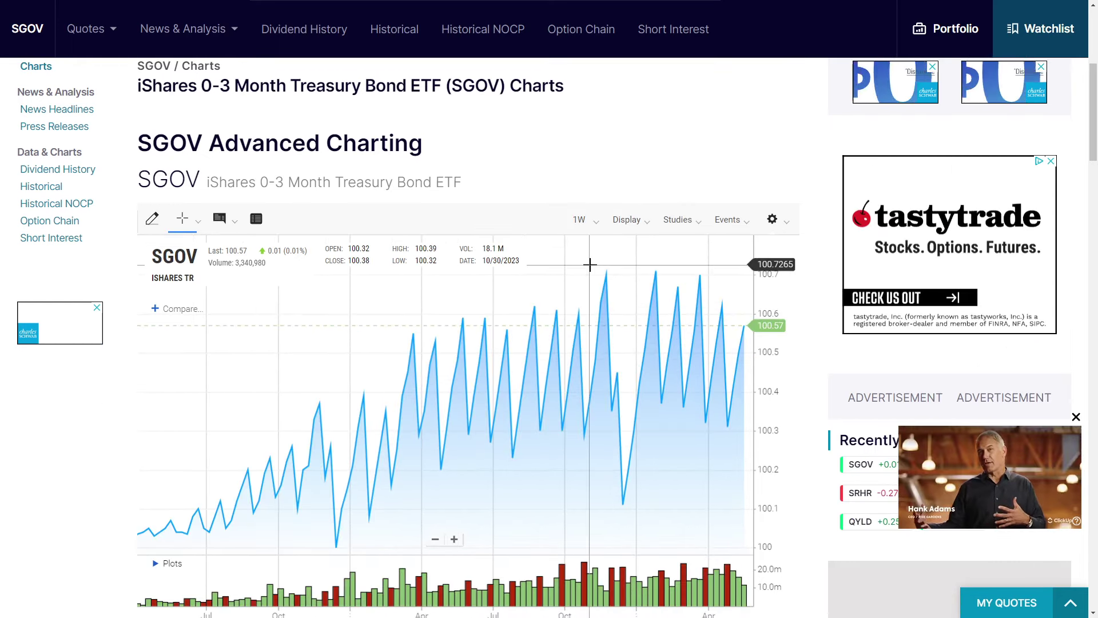
scroll(341, 478, down, 3)
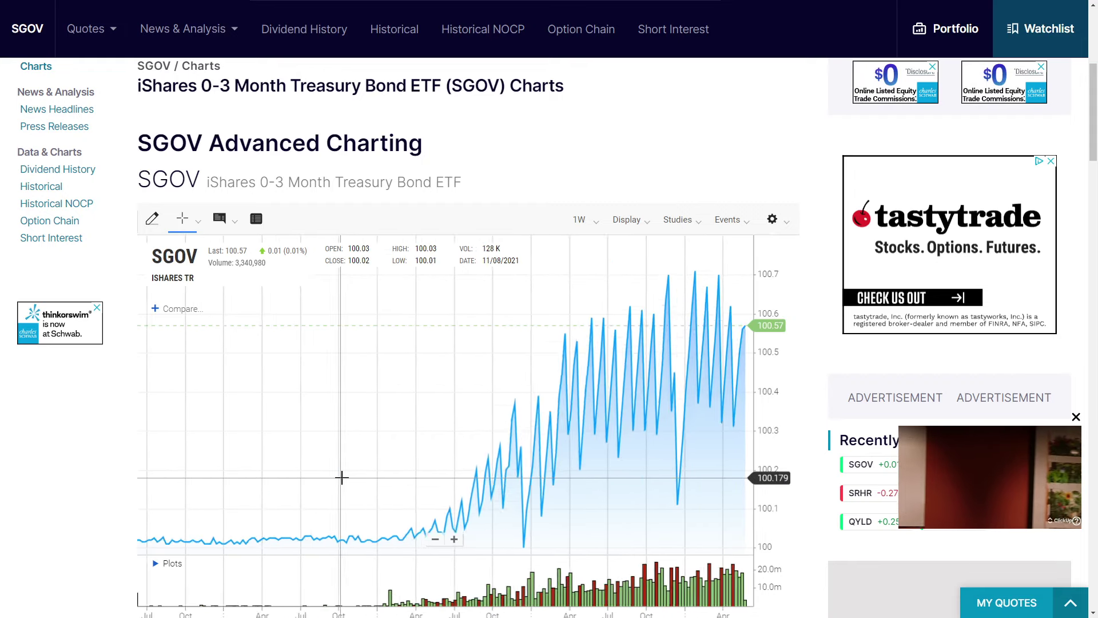
scroll(425, 478, up, 5)
scroll(892, 385, down, 2)
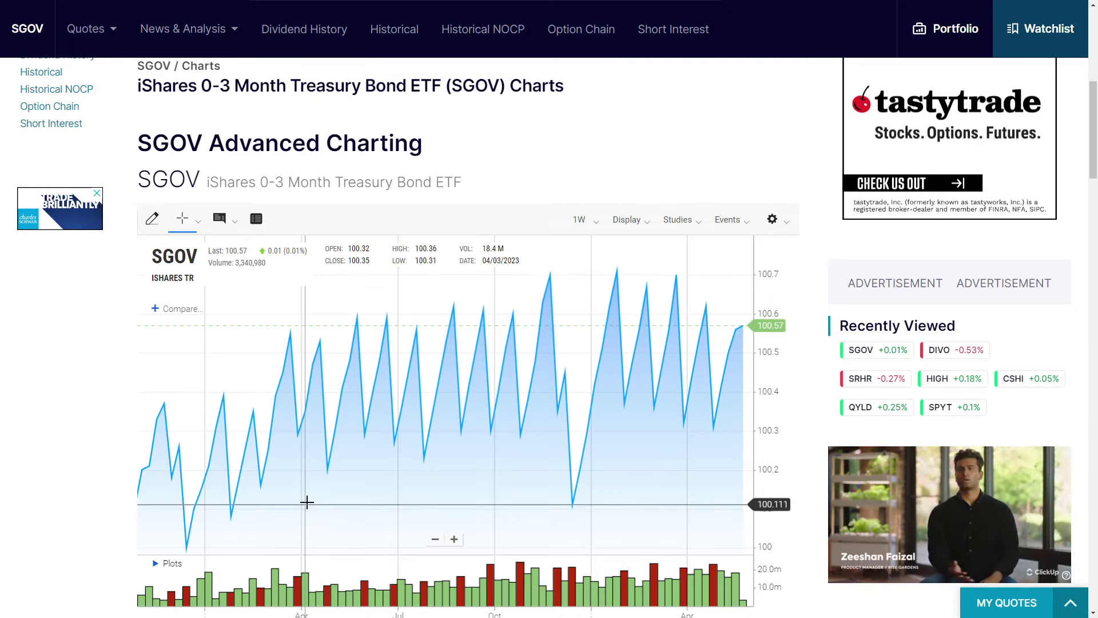
scroll(487, 492, down, 2)
scroll(840, 463, down, 2)
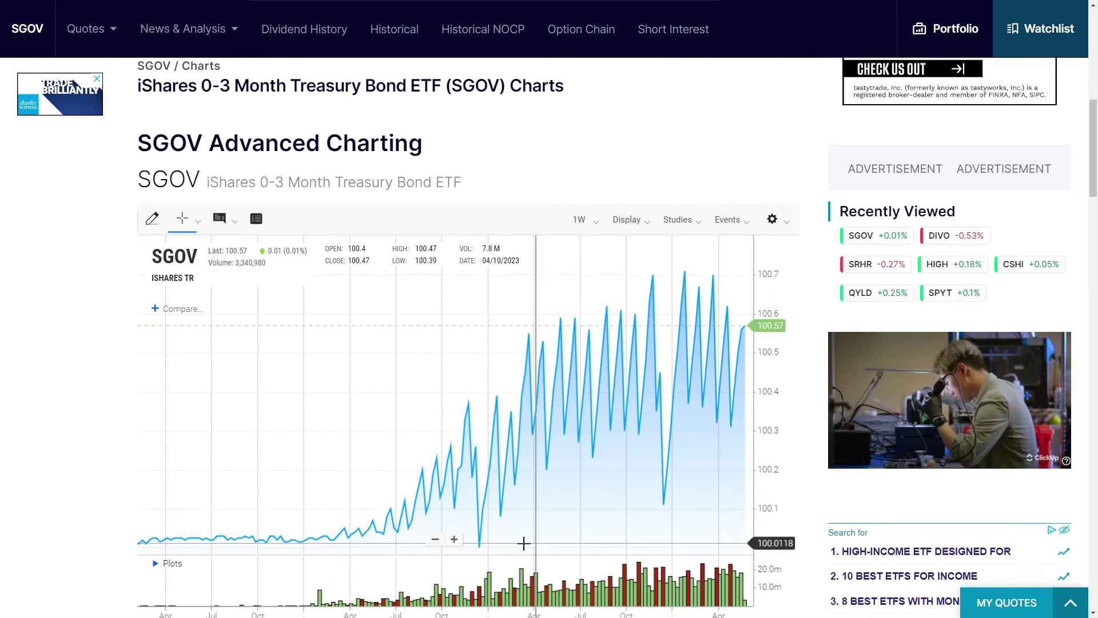
scroll(1094, 182, down, 3)
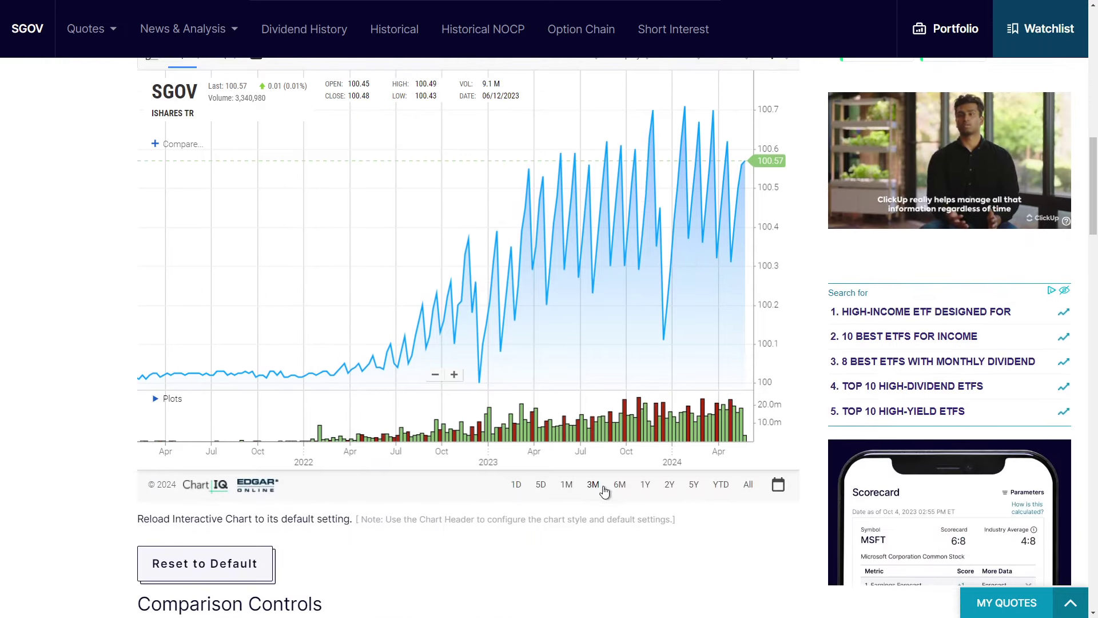
Step: Set the SGOV chart range to 3M and compare the recent monthly price cycles with the preceding months
click(593, 485)
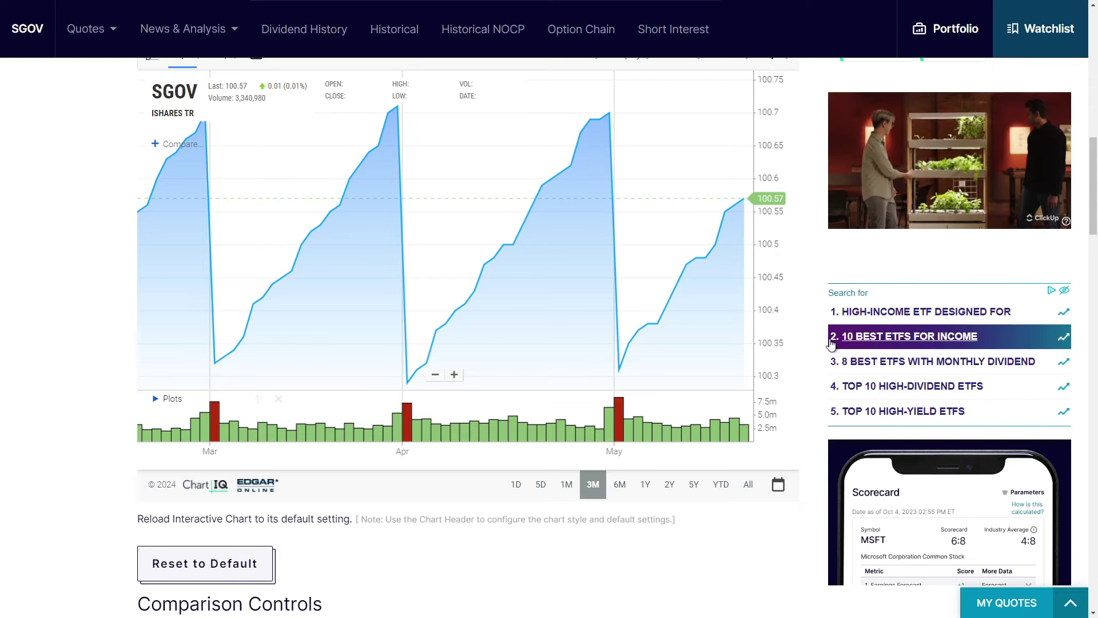
scroll(827, 343, up, 2)
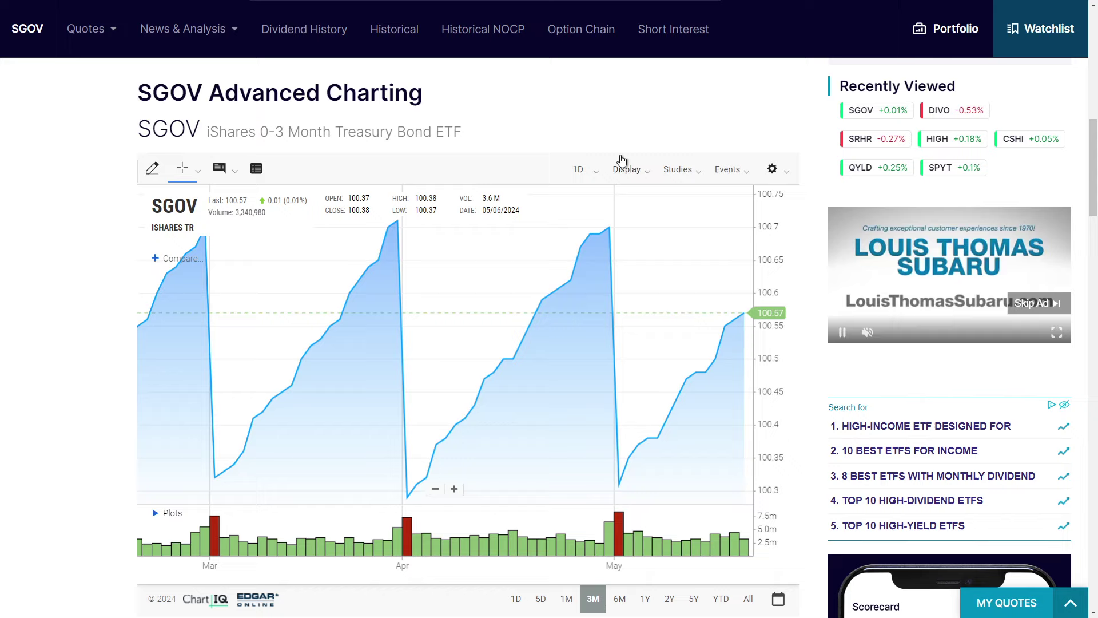
scroll(574, 347, down, 8)
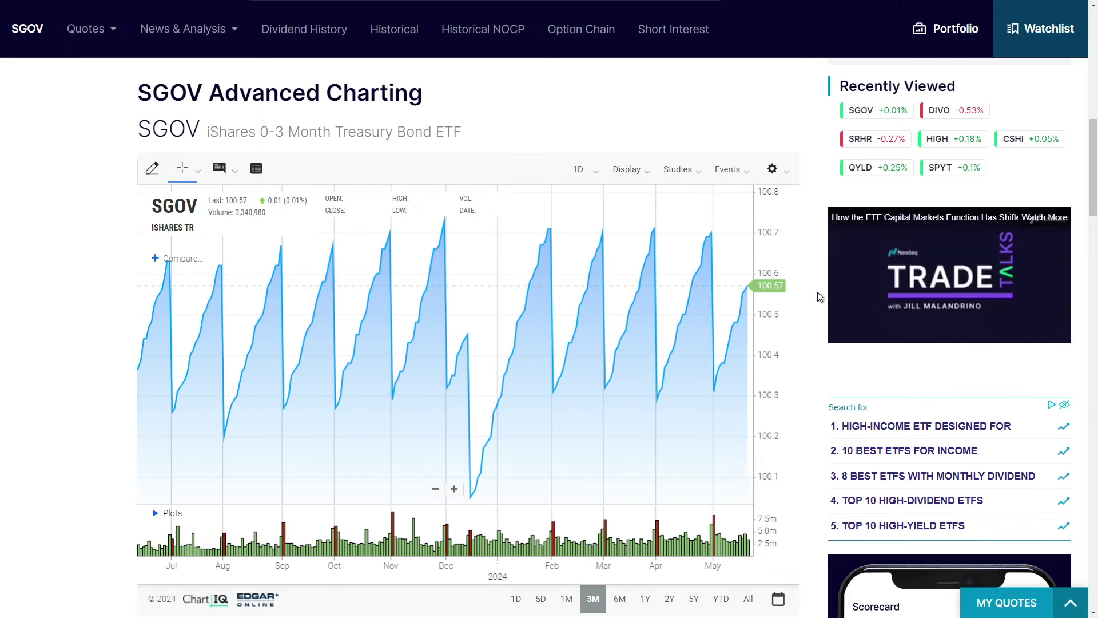
scroll(796, 179, up, 5)
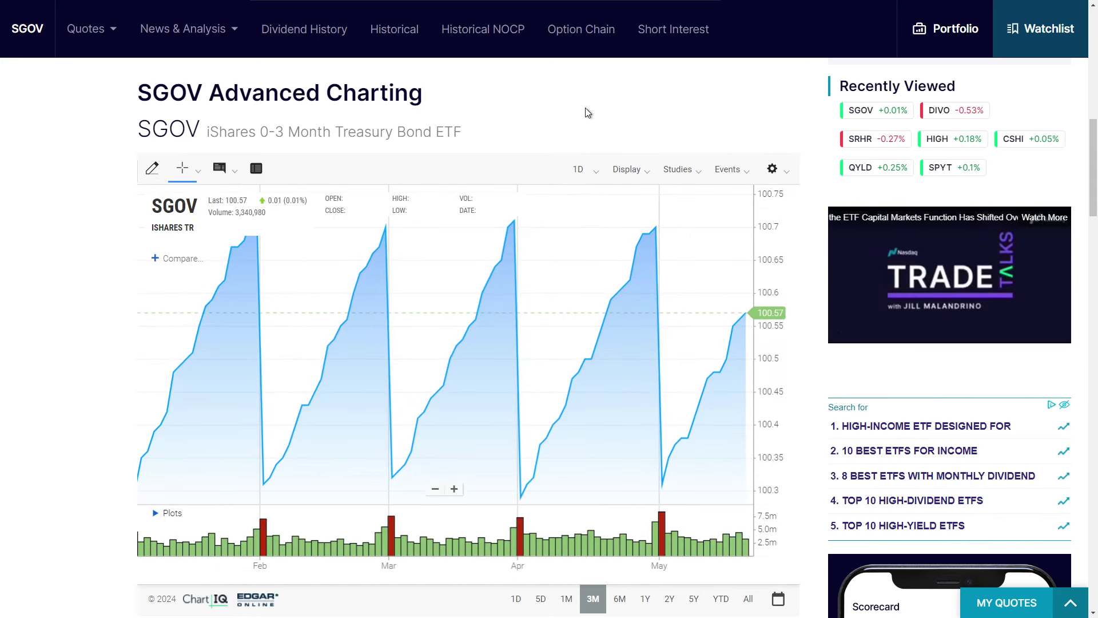
Step: Return to SGOV's Dividend History and highlight the cash amounts for the 04/01/2024 and 03/01/2024 ex-dates
click(289, 27)
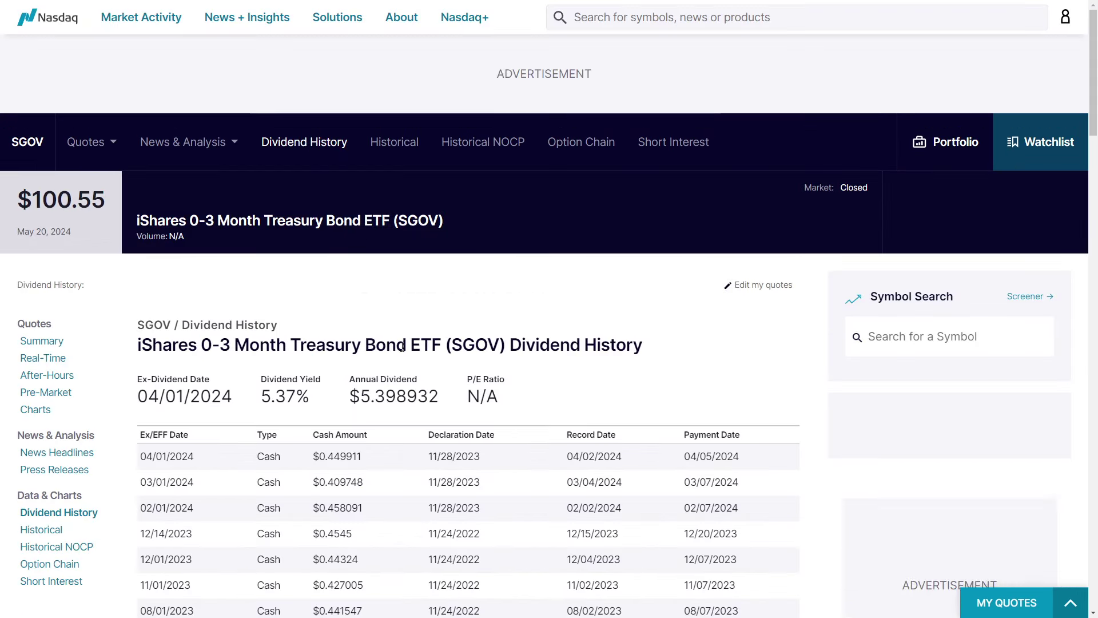
scroll(402, 347, down, 2)
drag(313, 342, 346, 343)
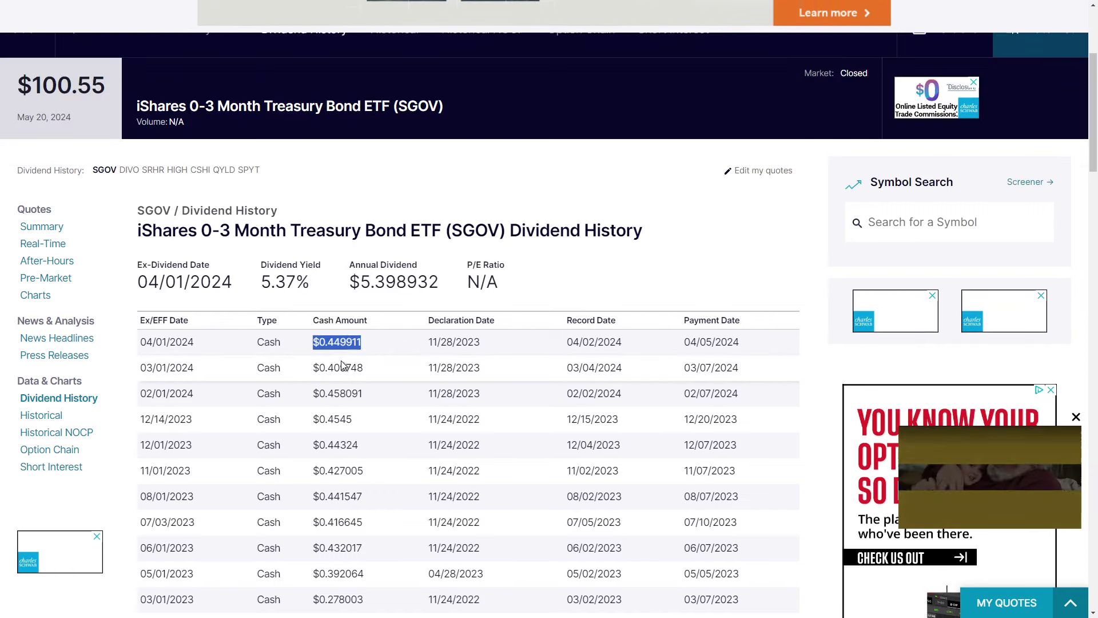
drag(310, 368, 385, 372)
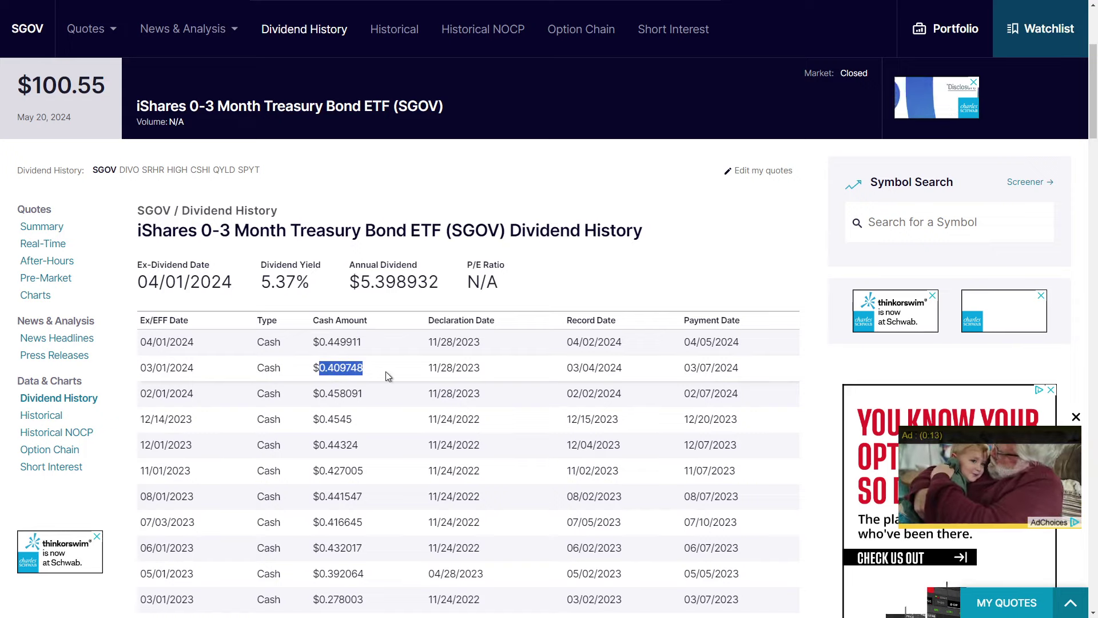
Step: Highlight the cash amounts one by one in SGOV's dividend history, from the 02/01/2024 ex-date back to 06/01/2023
drag(304, 397, 381, 401)
drag(308, 421, 378, 423)
drag(309, 446, 391, 455)
drag(312, 470, 366, 473)
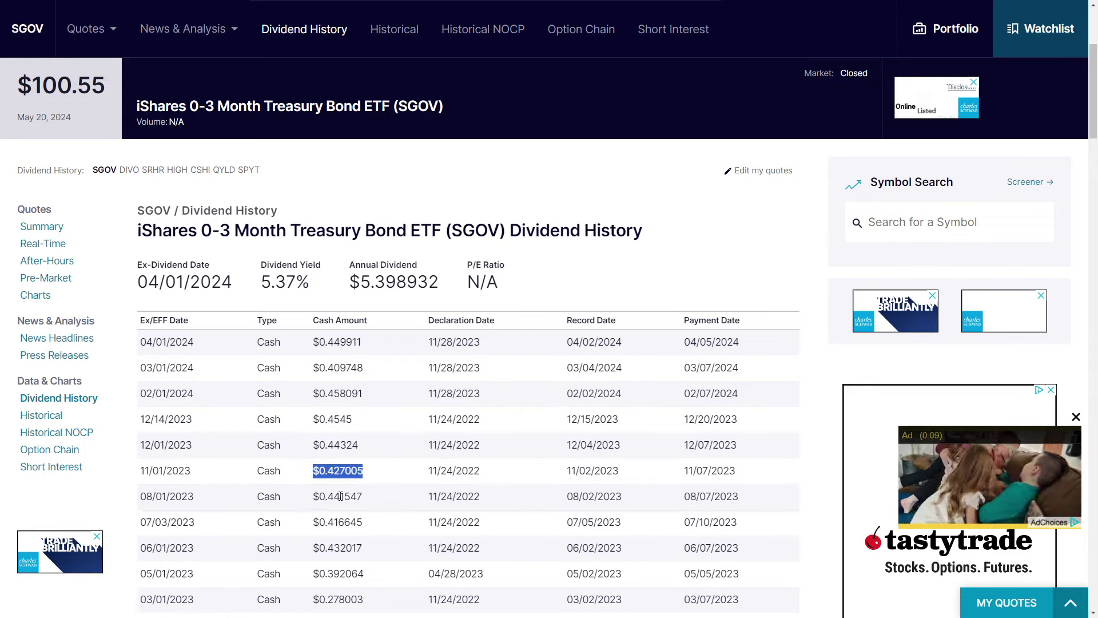
drag(312, 496, 380, 501)
drag(319, 522, 364, 524)
drag(312, 549, 392, 552)
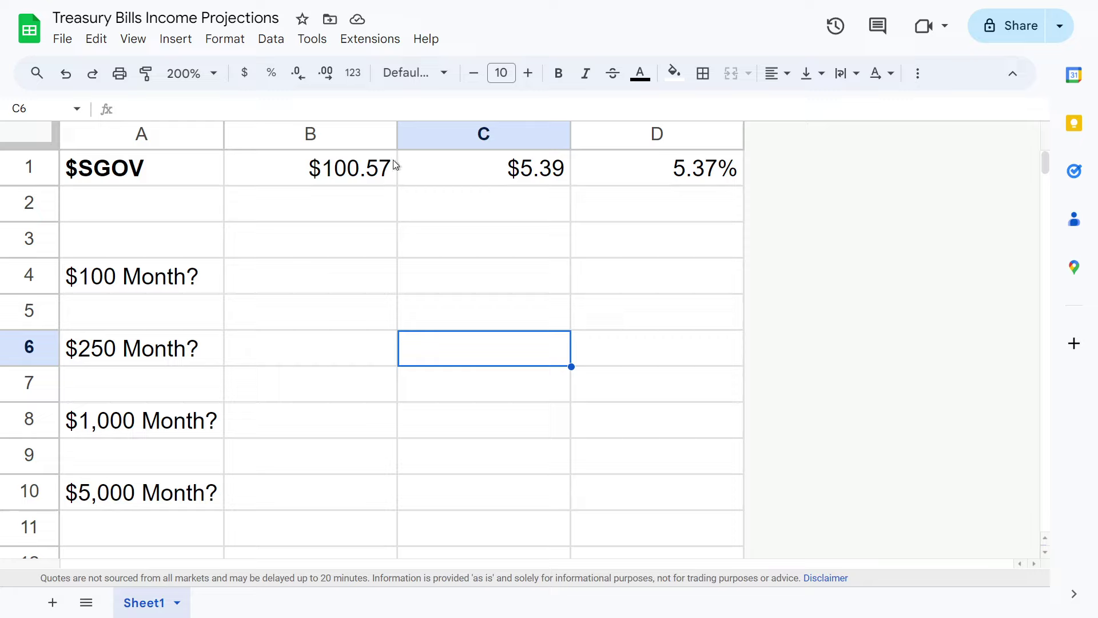
Step: Switch to the Treasury Bills Income Projections sheet and inspect the SGOV price formula and its ticker argument in cell B1
click(205, 172)
click(350, 170)
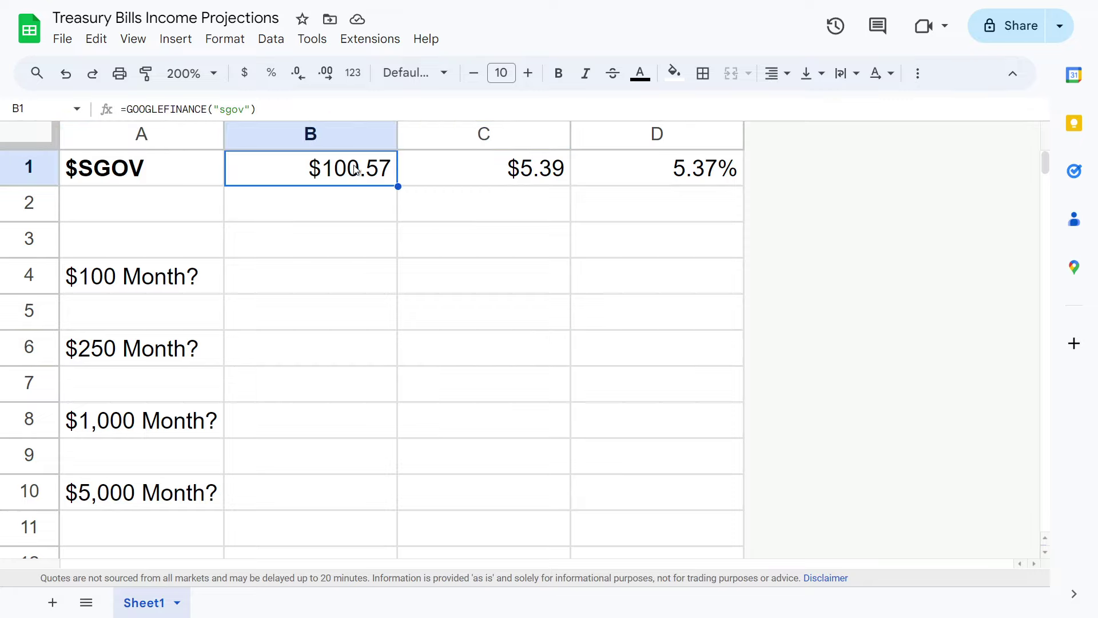
click(166, 109)
key(ctrl+a)
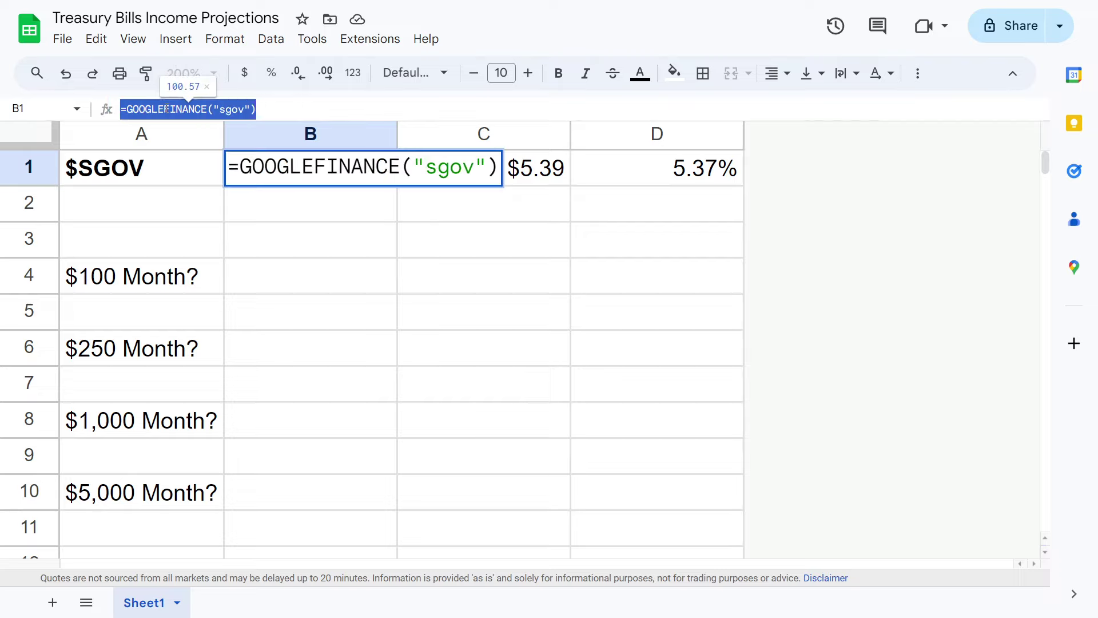
double_click(229, 109)
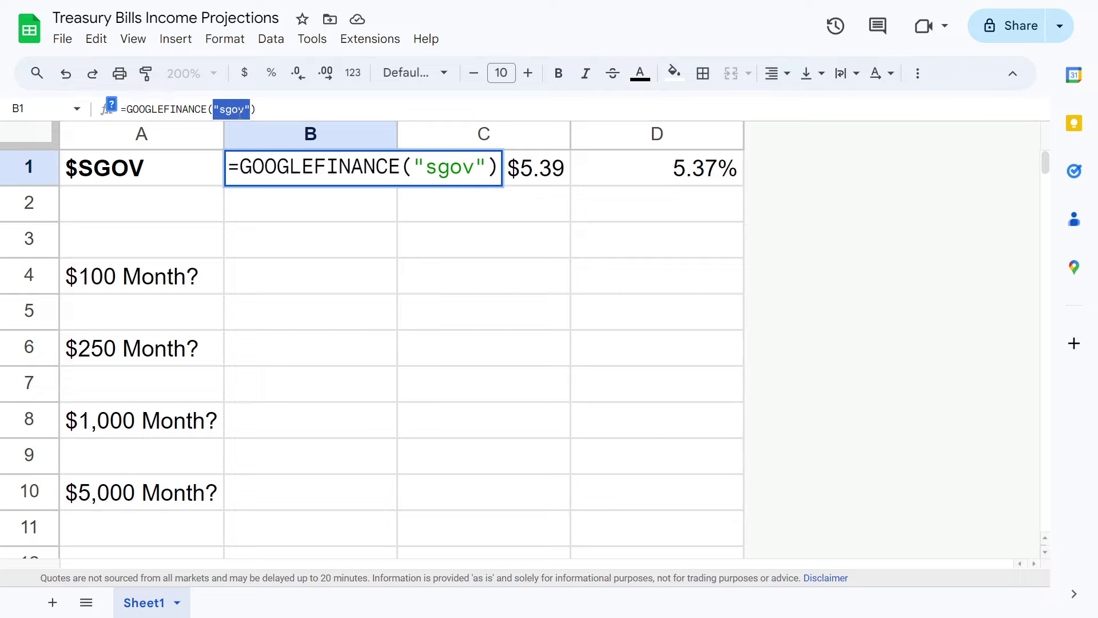
Step: Undo the accidental change to the SGOV price formula in cell B1
click(290, 205)
key(Return)
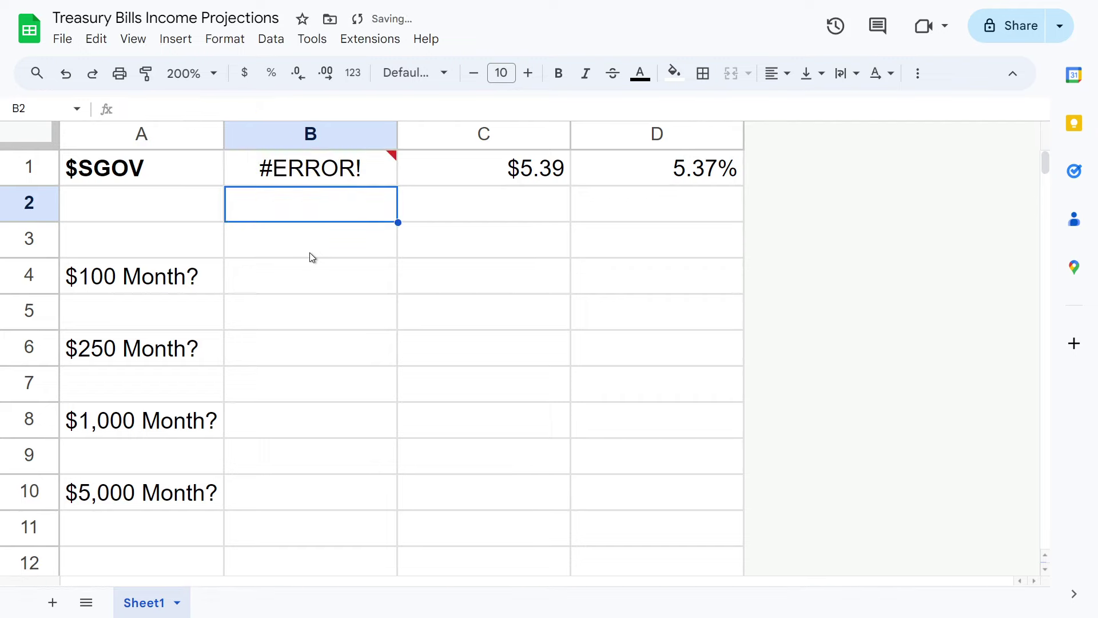
key(ctrl+z)
Step: Highlight the quote-delay wording in the disclaimer and check the annual dividend in C1 and the yield in D1
click(318, 251)
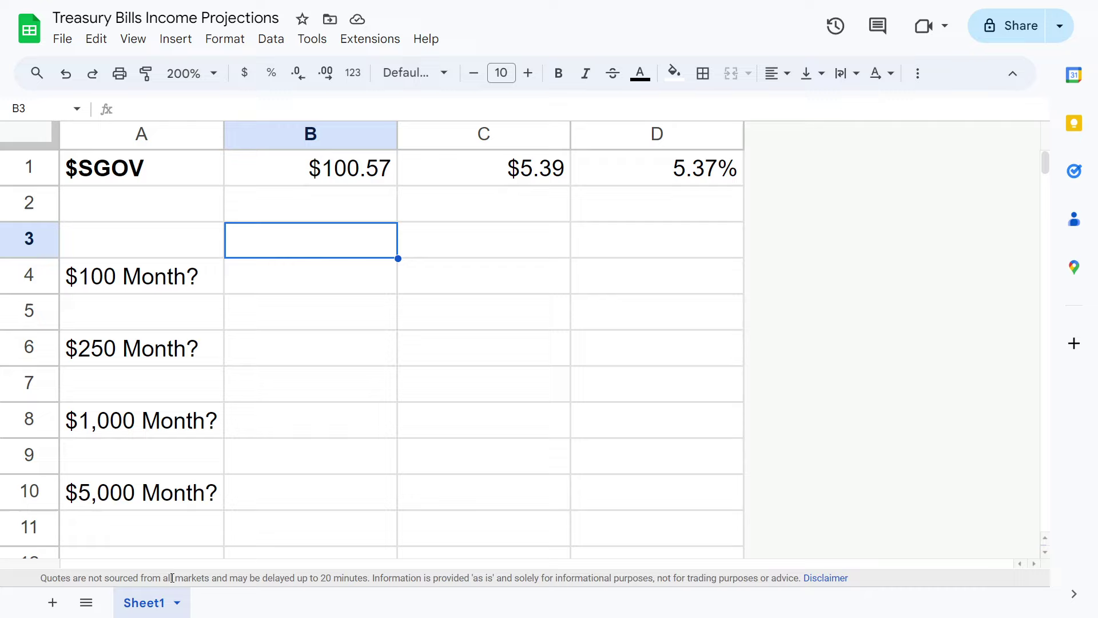
drag(243, 579, 348, 579)
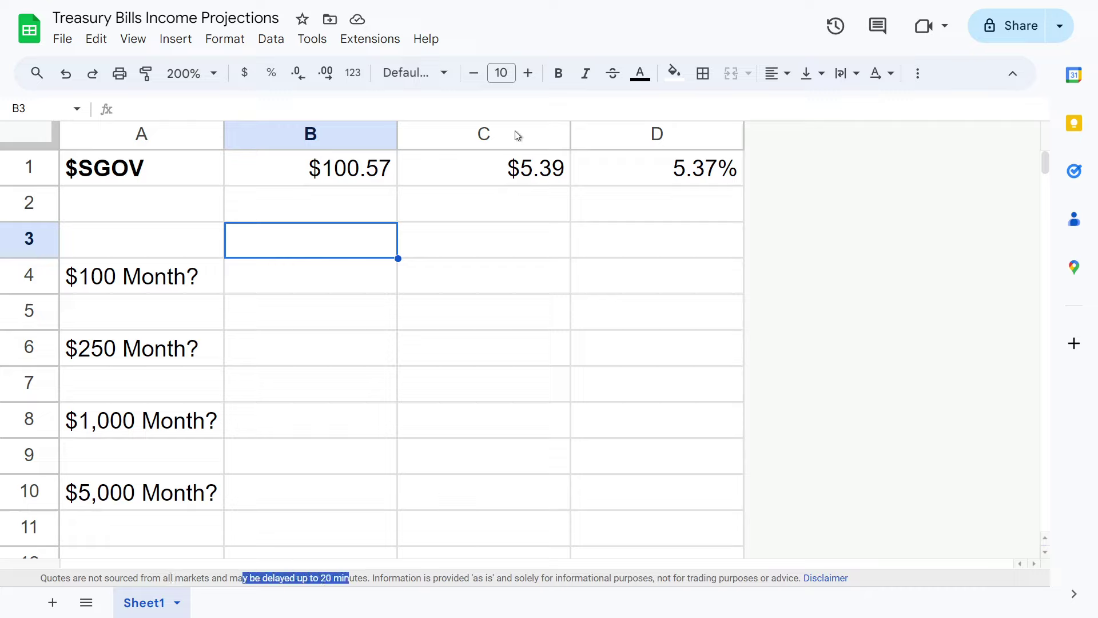
click(518, 179)
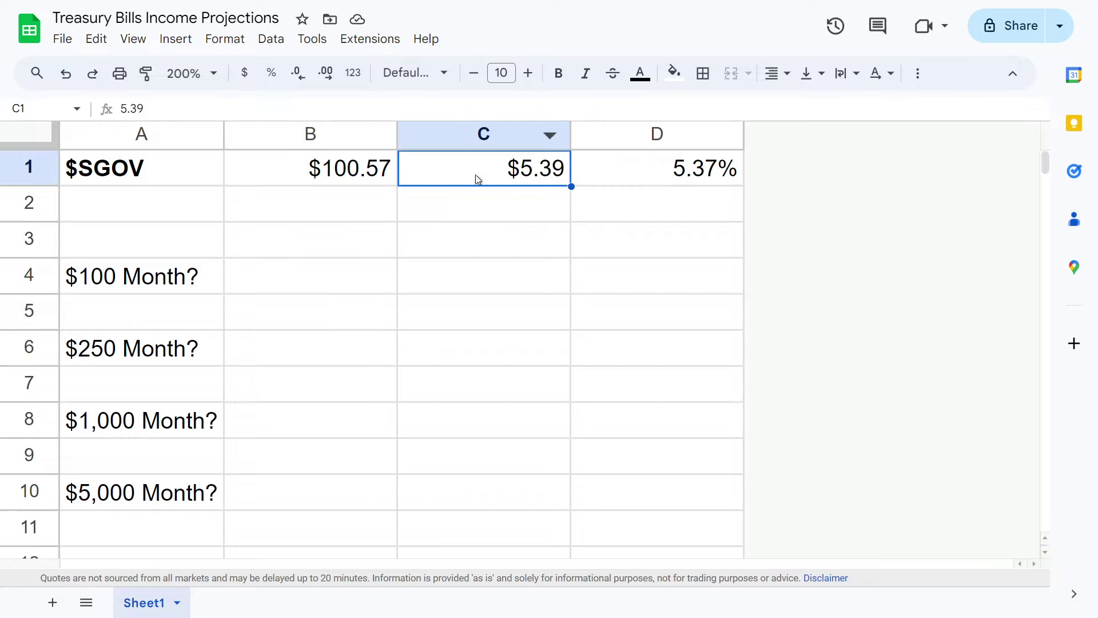
click(681, 178)
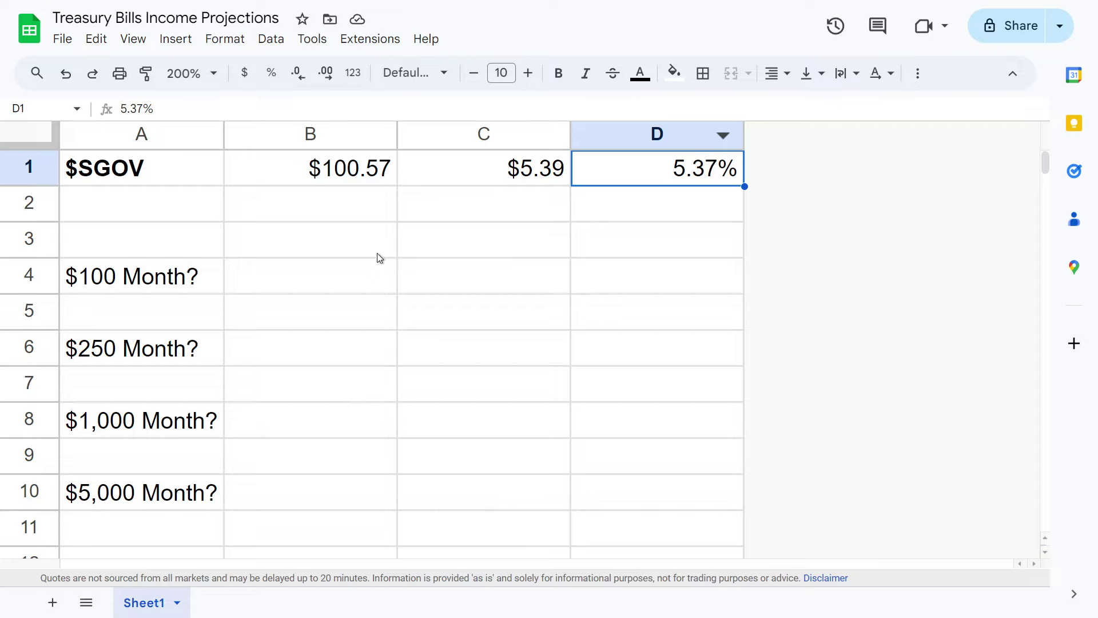
Step: Calculate the shares needed for $100 a month in cell B4 with the formula =1200/C1
click(358, 279)
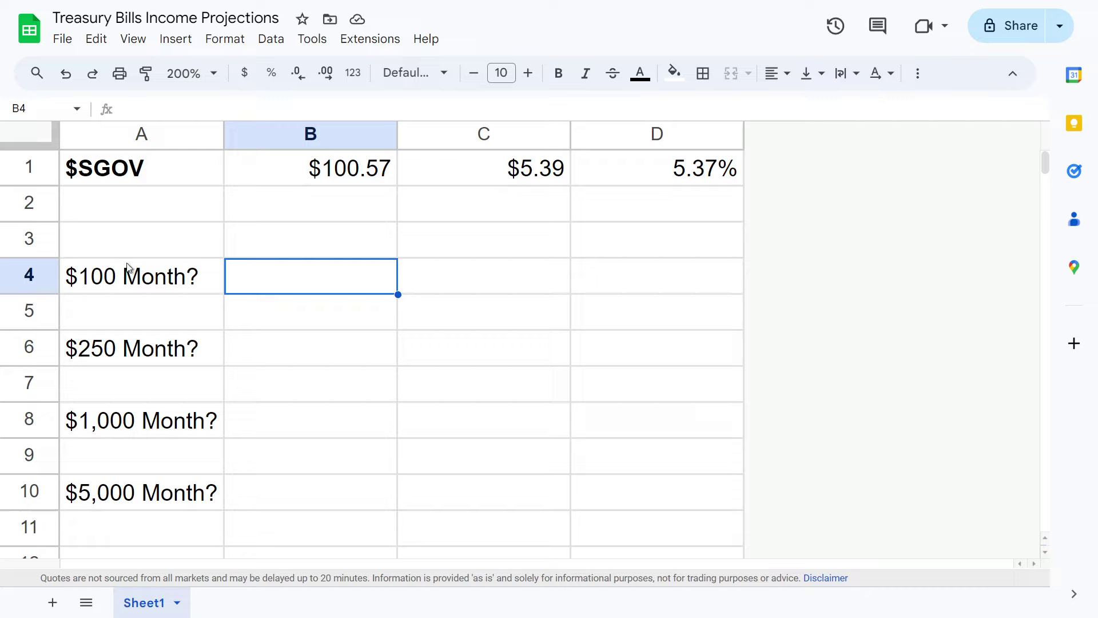
text(=)
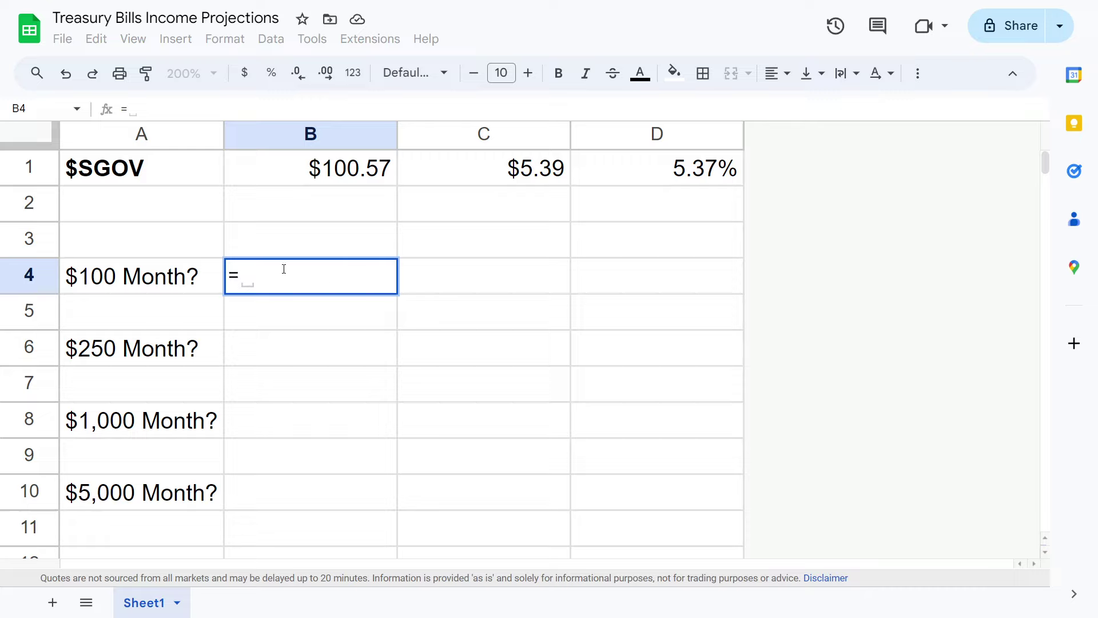
text(1200)
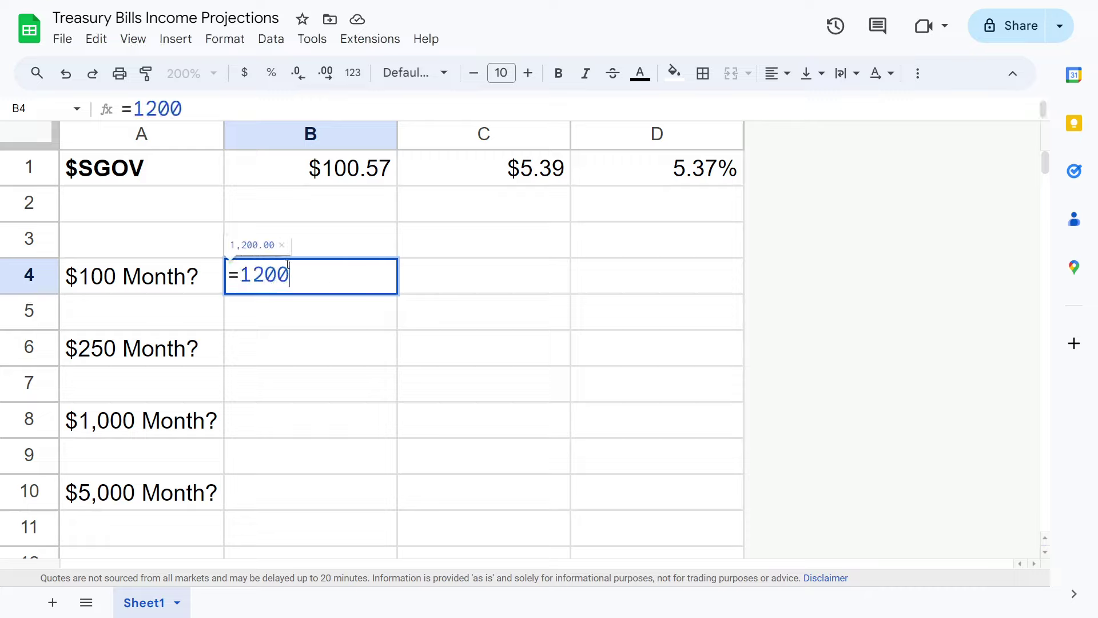
text(/)
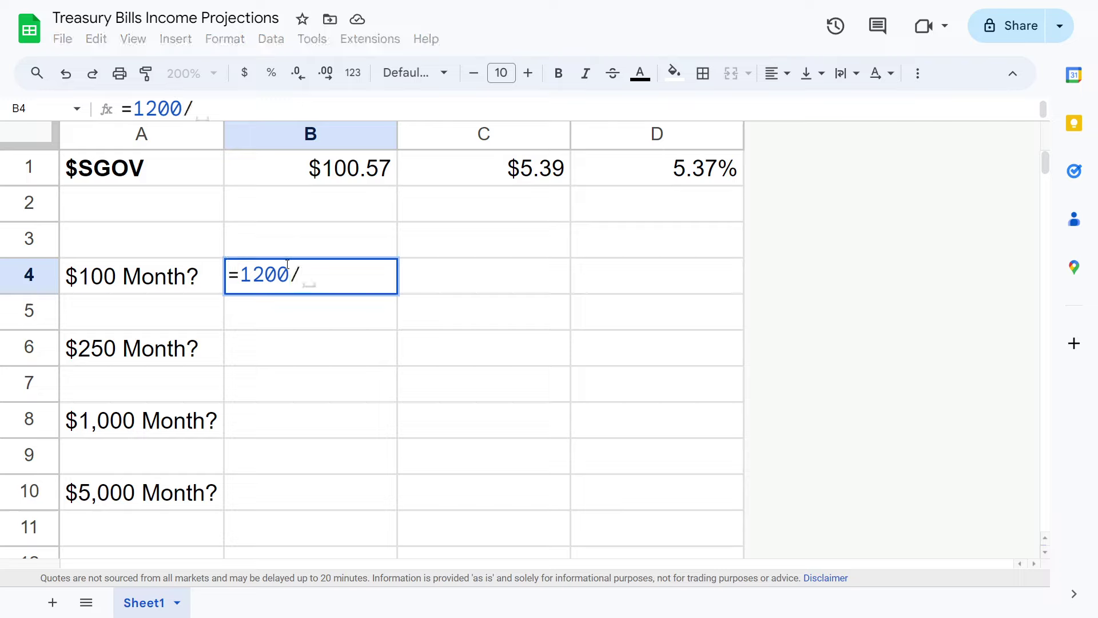
click(530, 177)
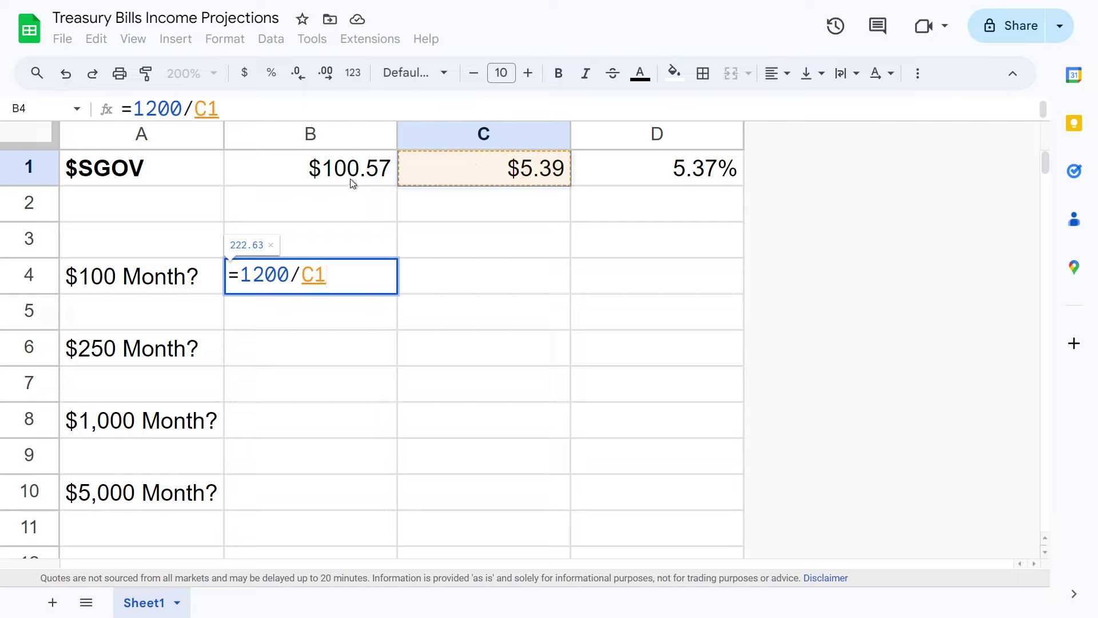
key(Return)
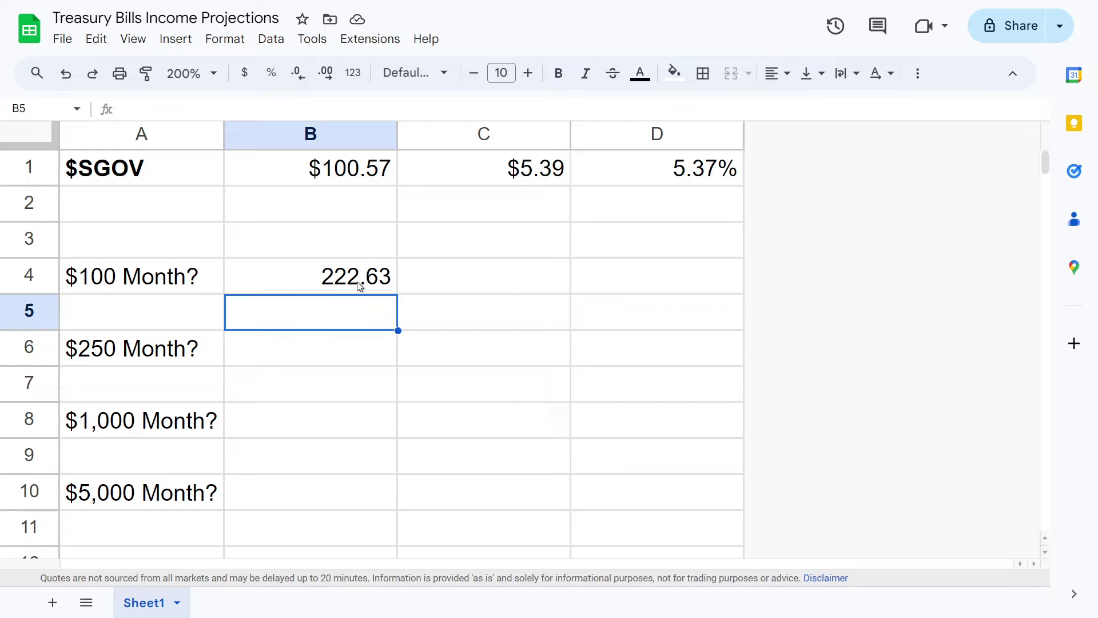
Step: Calculate the investment needed for $100 a month in cell B5 with =B4*B1, and select the result
text(=)
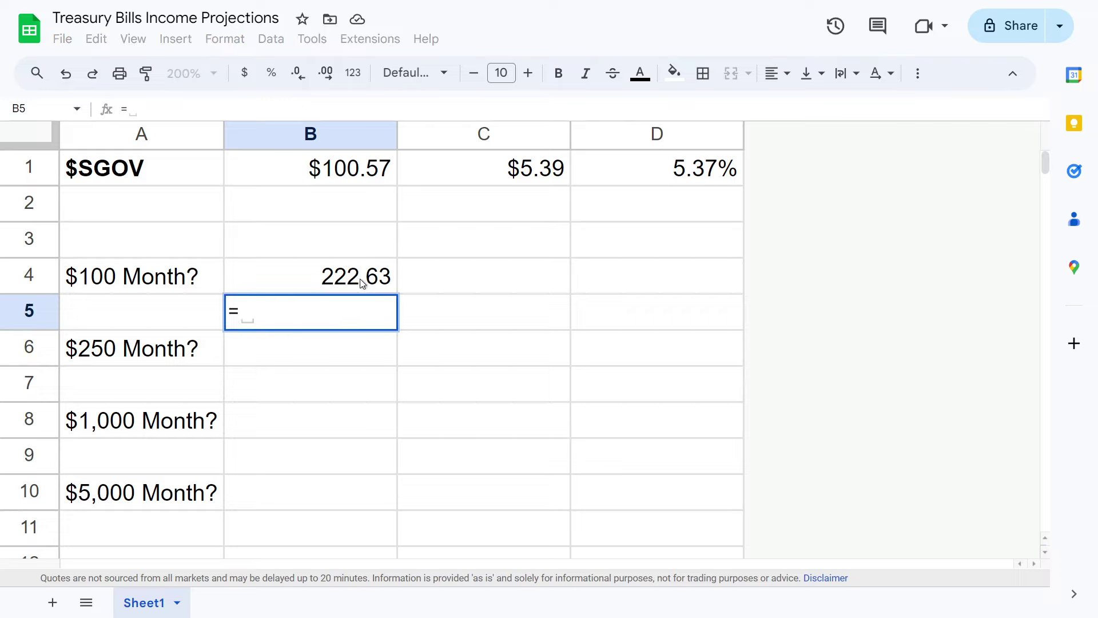
click(359, 280)
text(*)
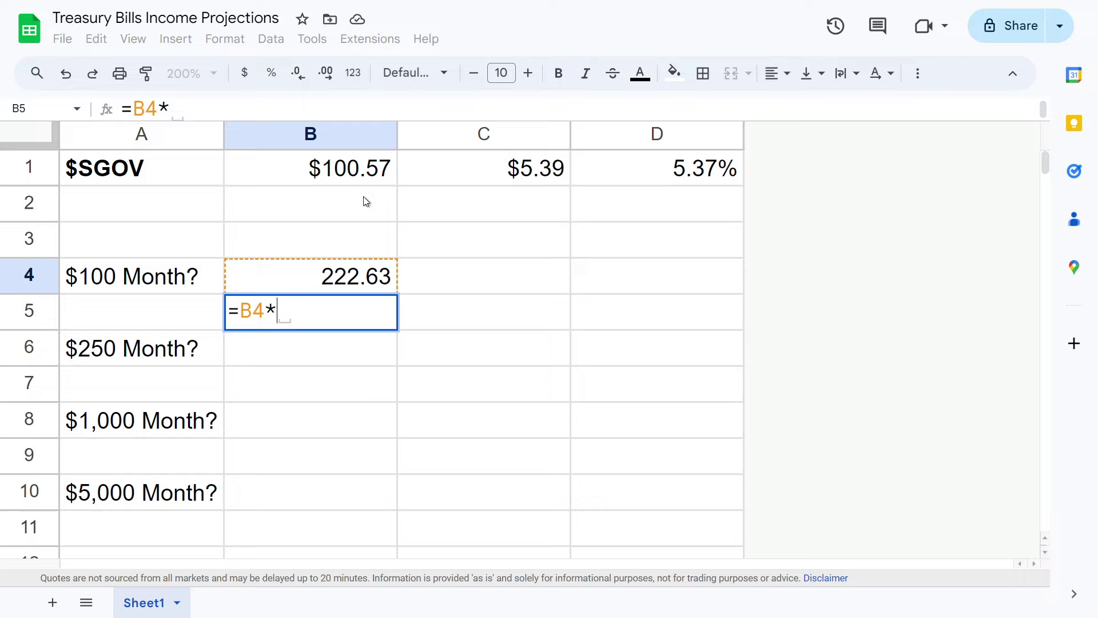
click(383, 173)
key(Return)
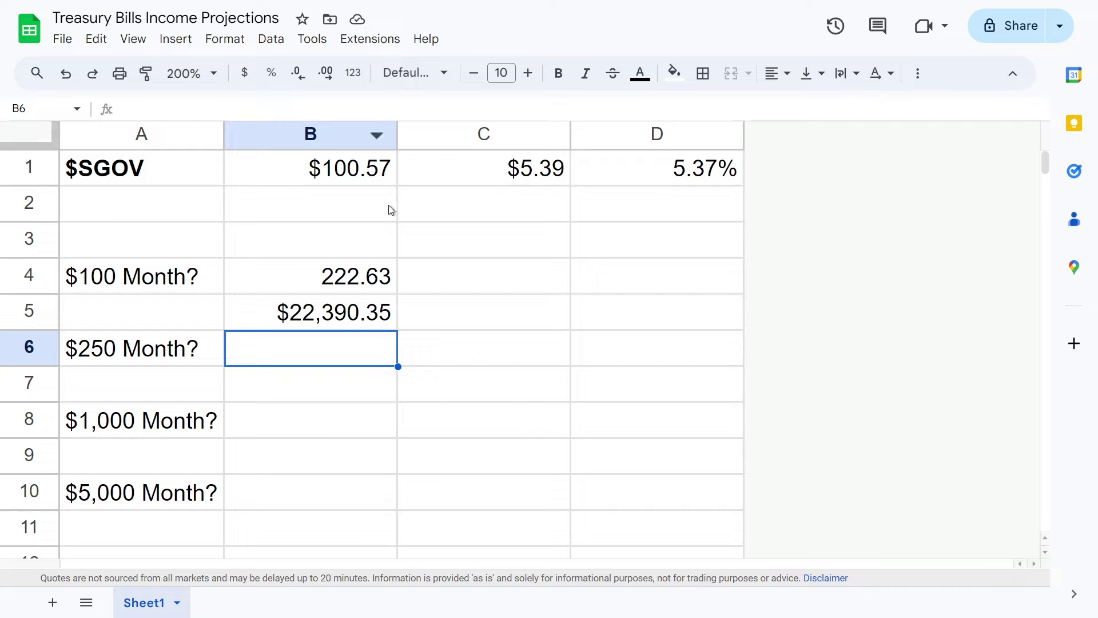
click(317, 319)
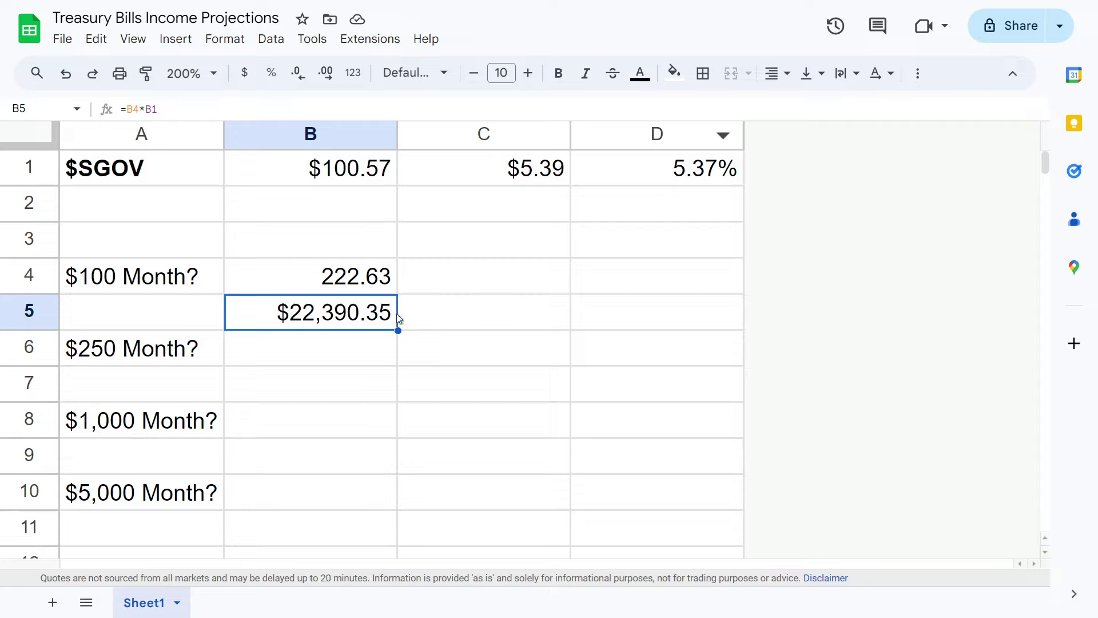
Step: Calculate the shares needed for $250 a month in cell B6 with the formula =3000/C1
click(337, 355)
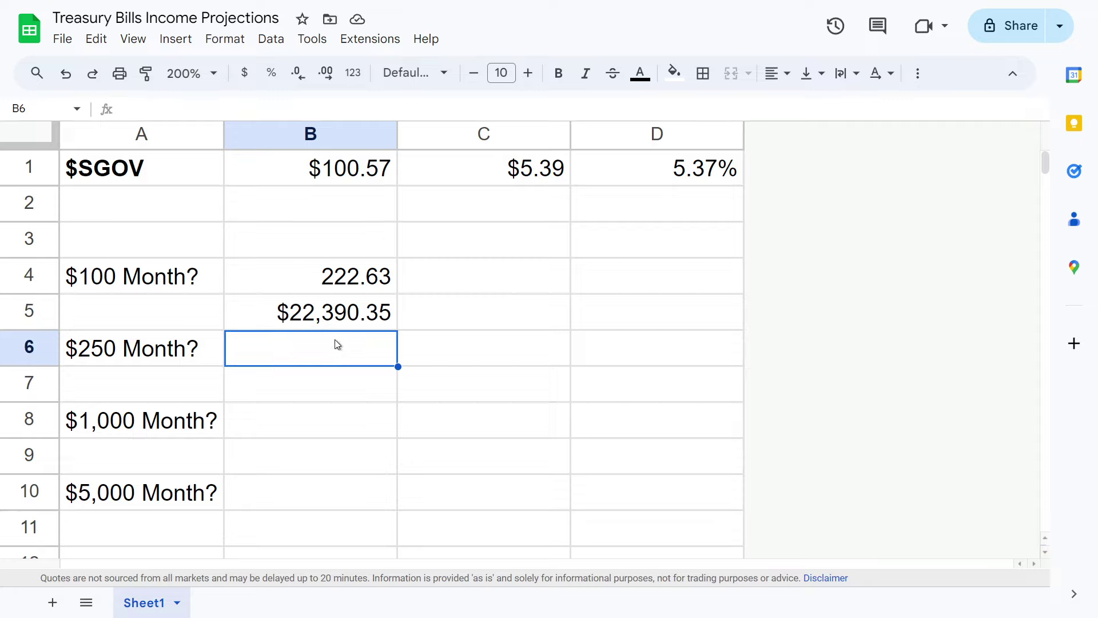
text(=)
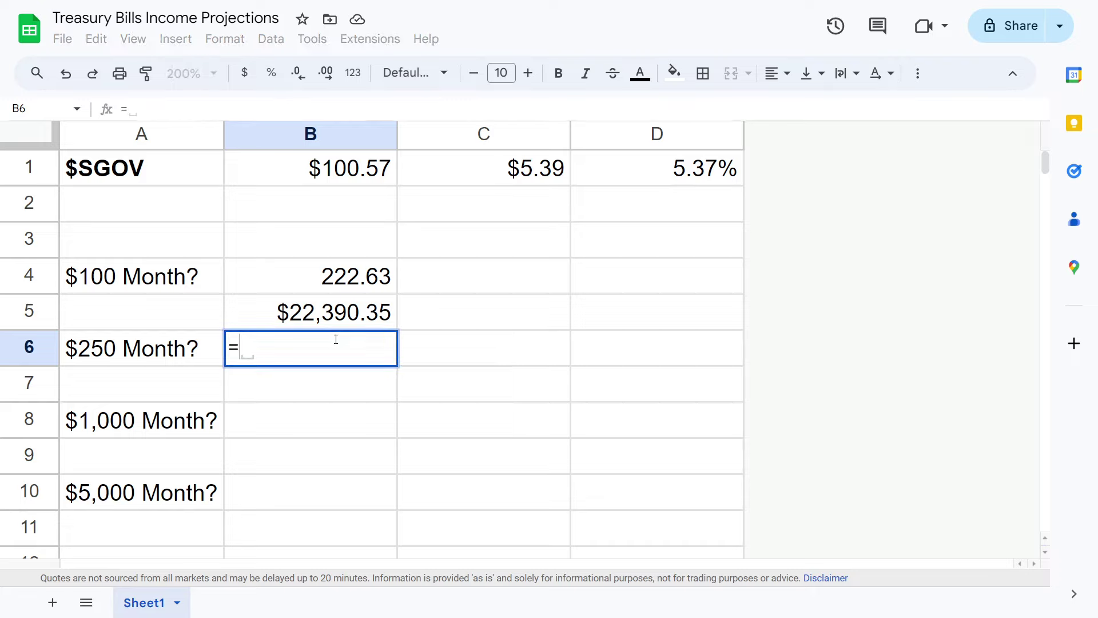
text(250*12)
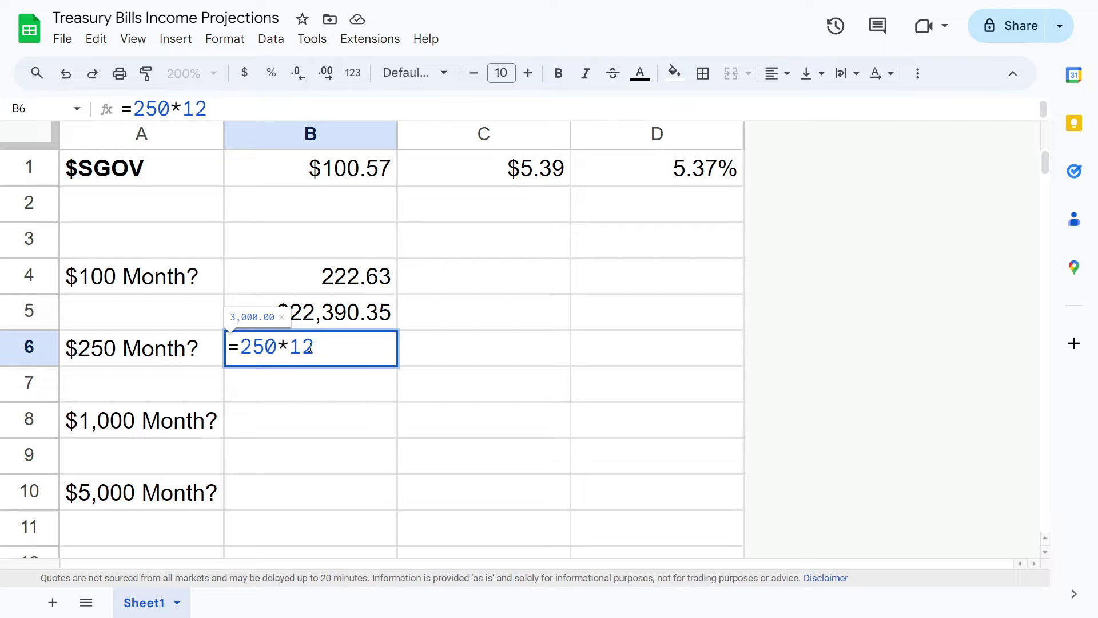
drag(310, 347, 241, 342)
text(3000/)
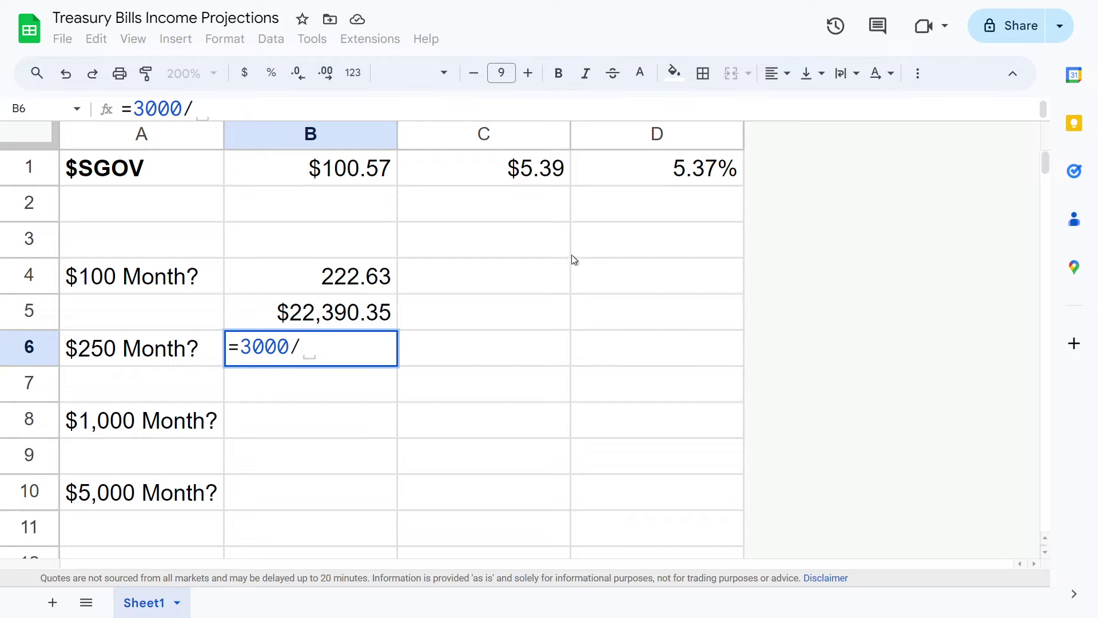
click(542, 167)
key(Return)
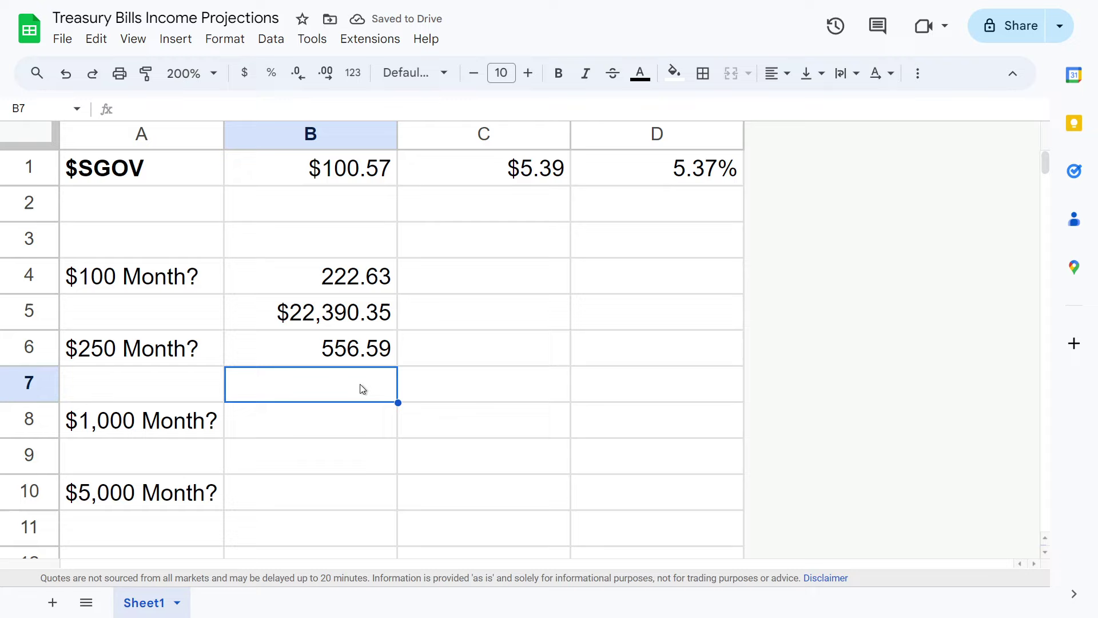
Step: Calculate the investment needed for $250 a month in cell B7 with =B6*B1, rejecting the suggested autofill
text(=)
click(362, 350)
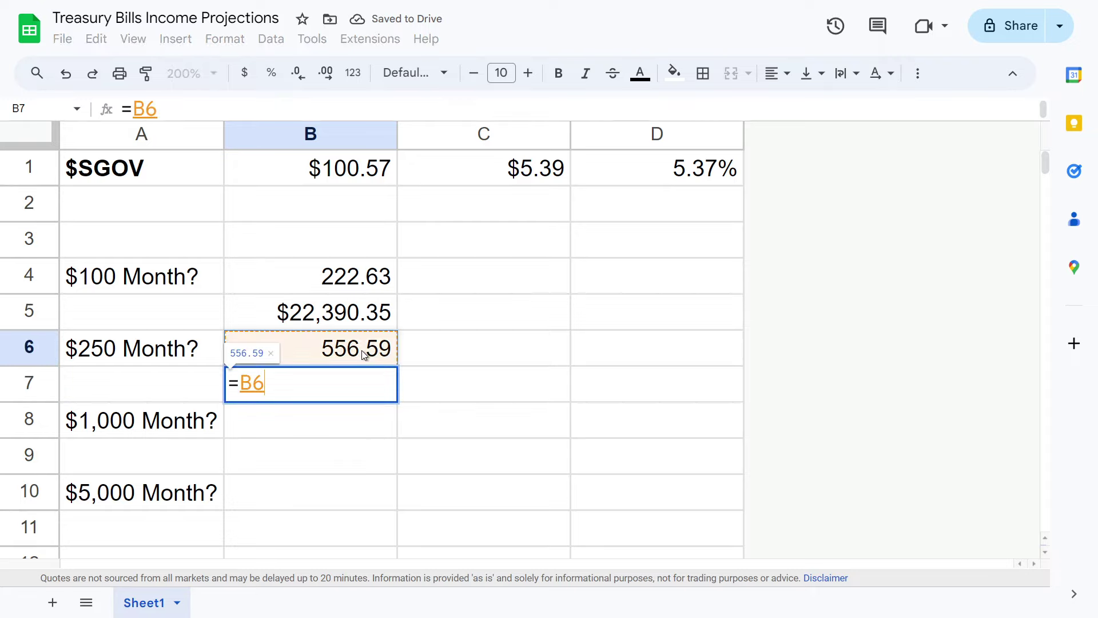
text(*)
click(372, 180)
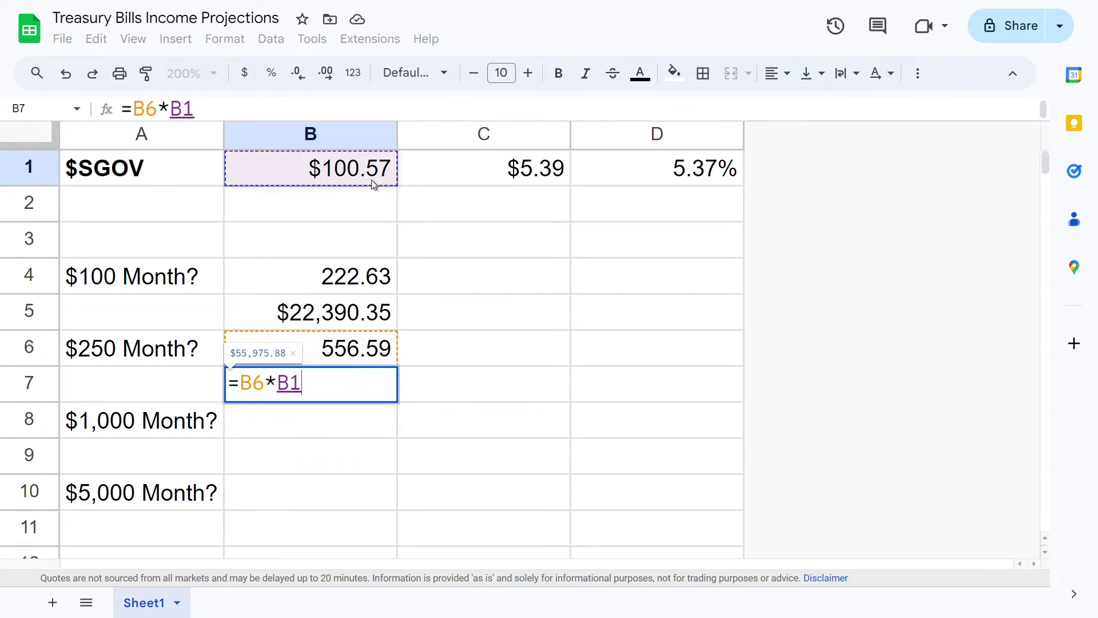
key(Return)
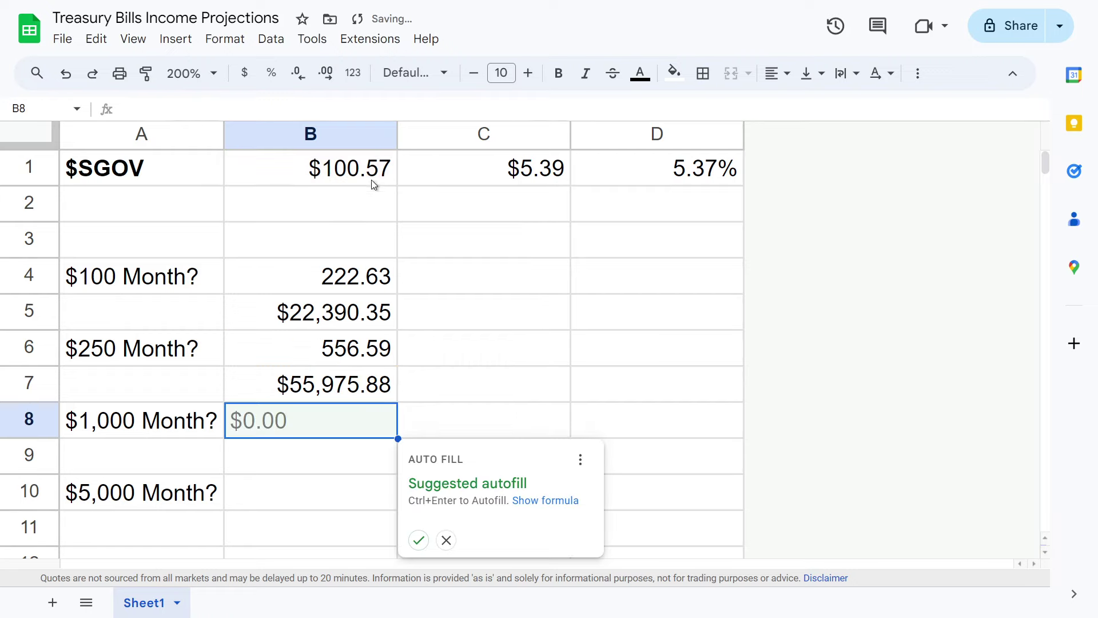
click(447, 540)
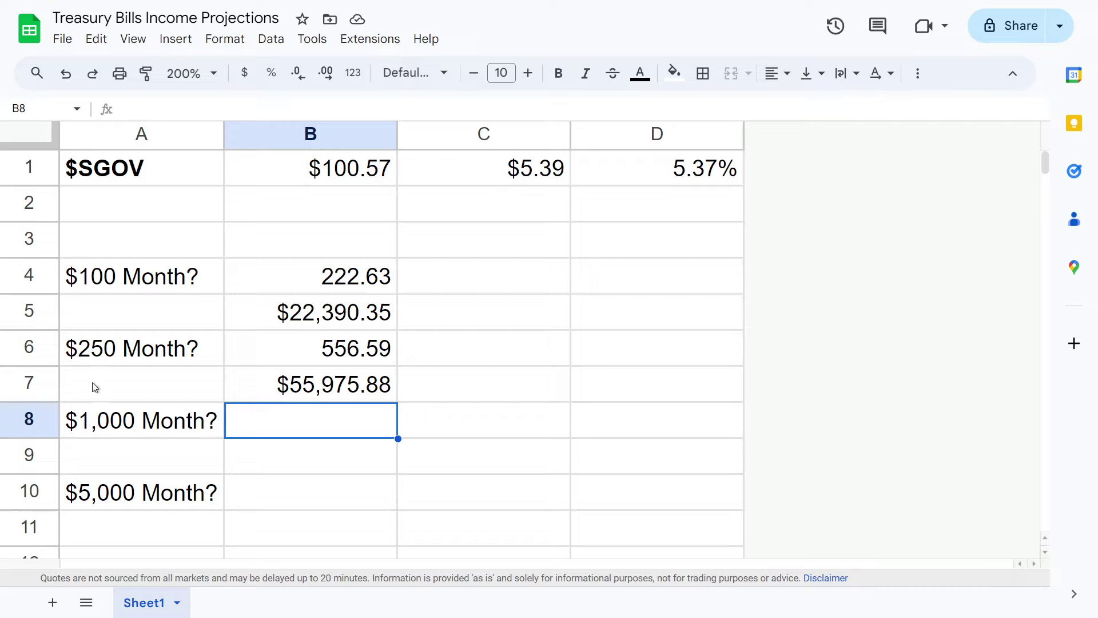
click(335, 391)
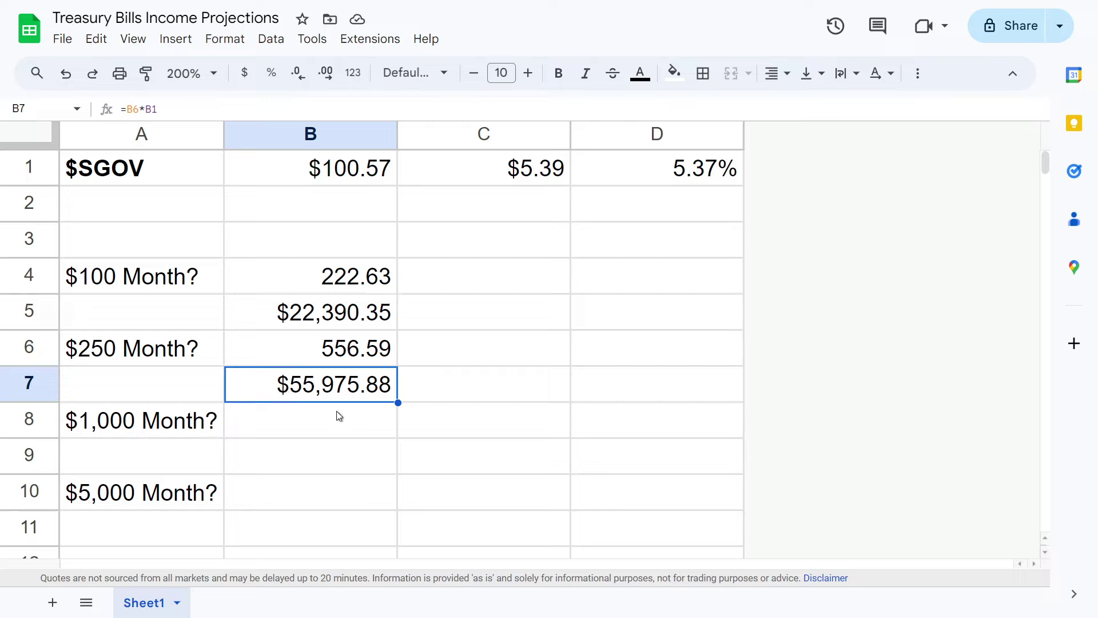
Step: Calculate the shares needed for $1,000 a month in cell B8 with the formula =12000/C1
click(311, 436)
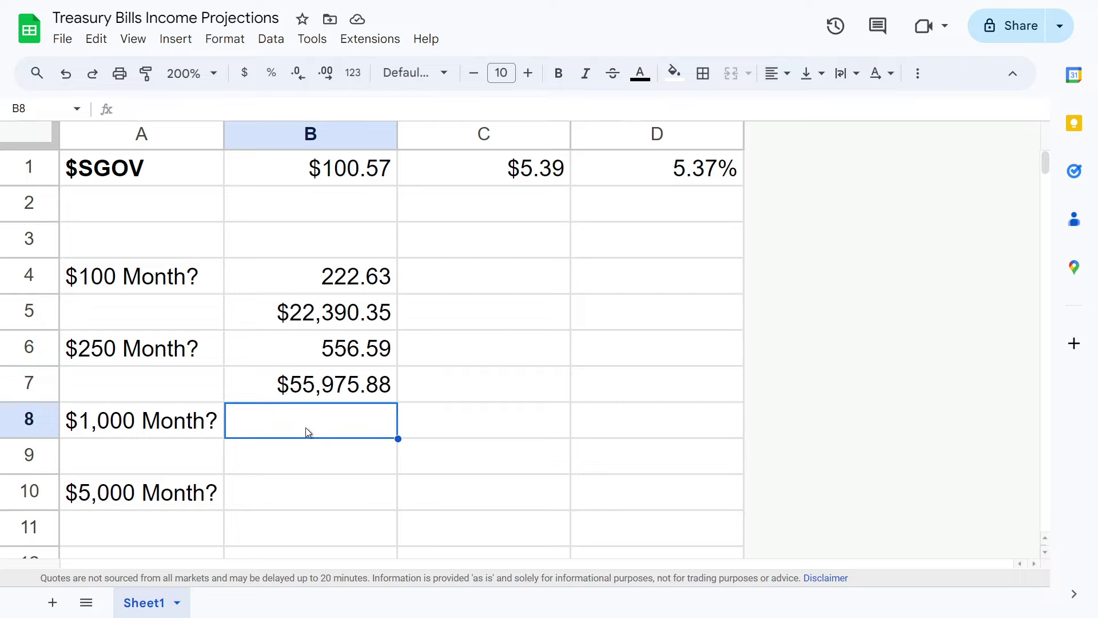
text(=12)
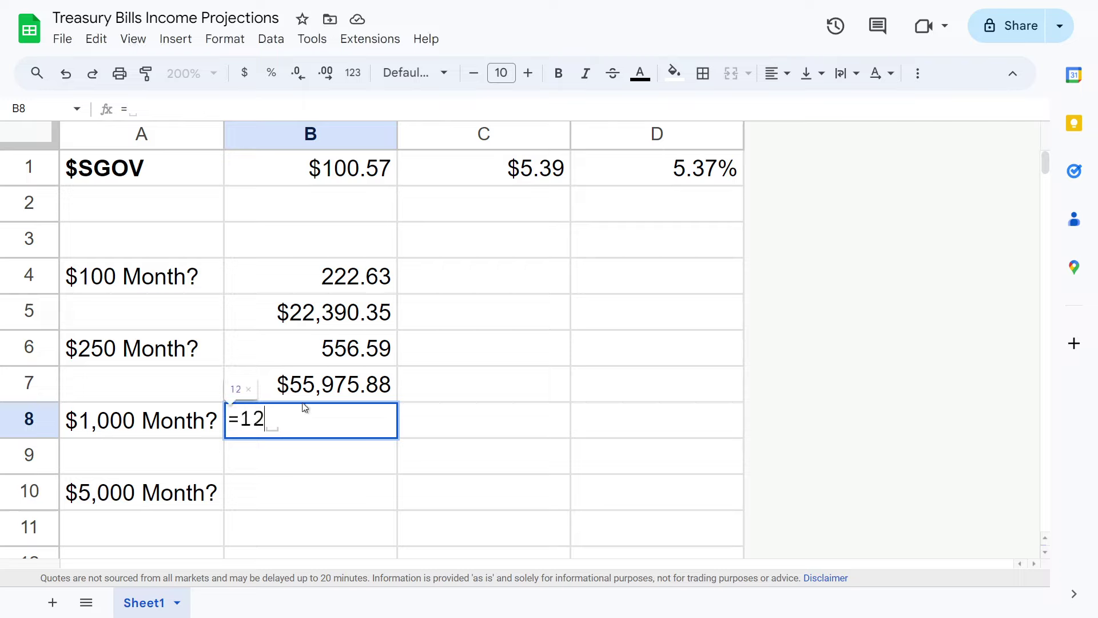
text(000/)
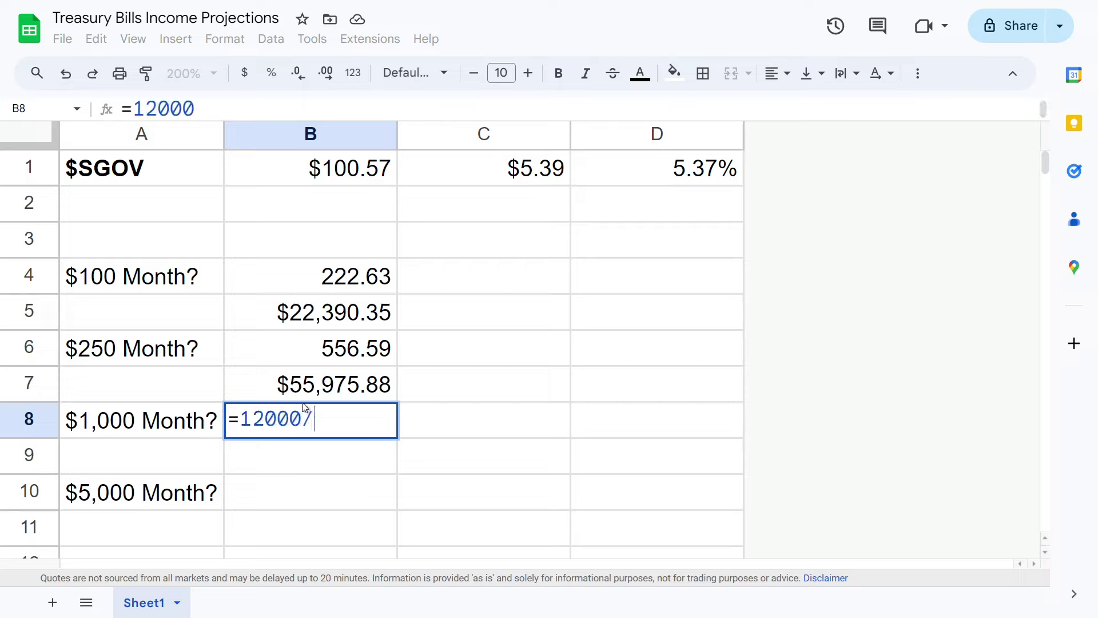
click(542, 173)
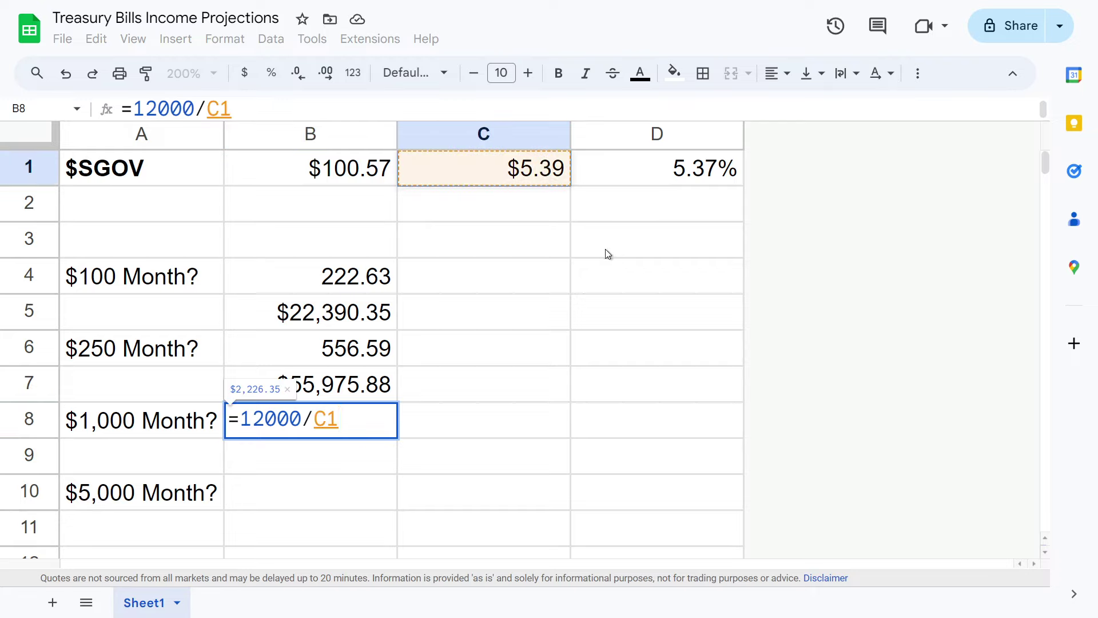
key(Return)
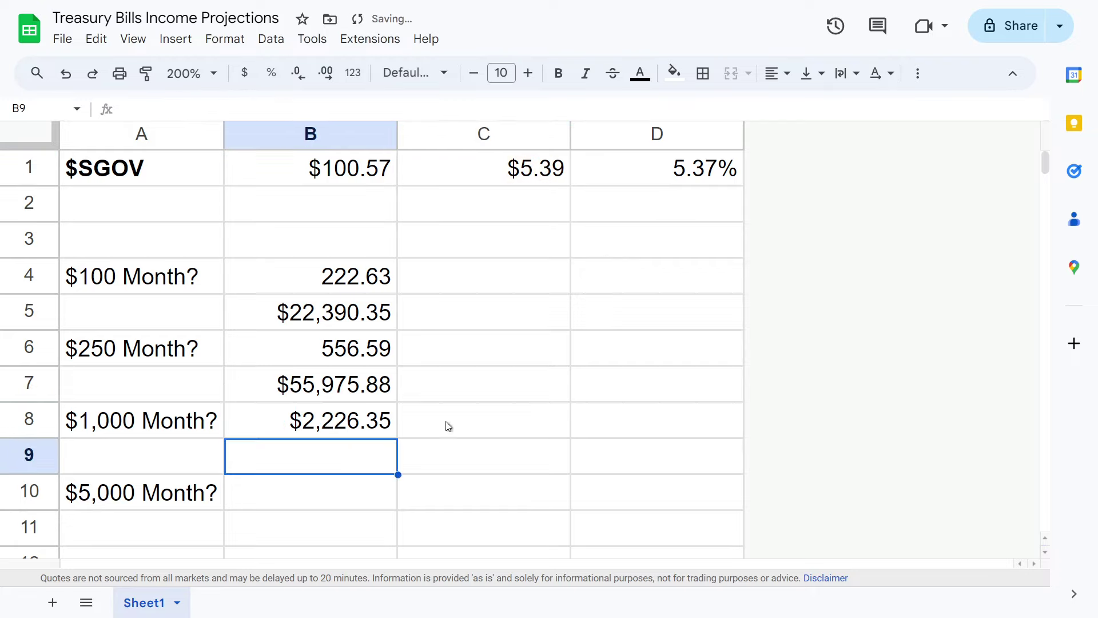
Step: Format the $1,000-a-month share count in cell B8 as a plain Number with two decimals instead of currency
click(338, 428)
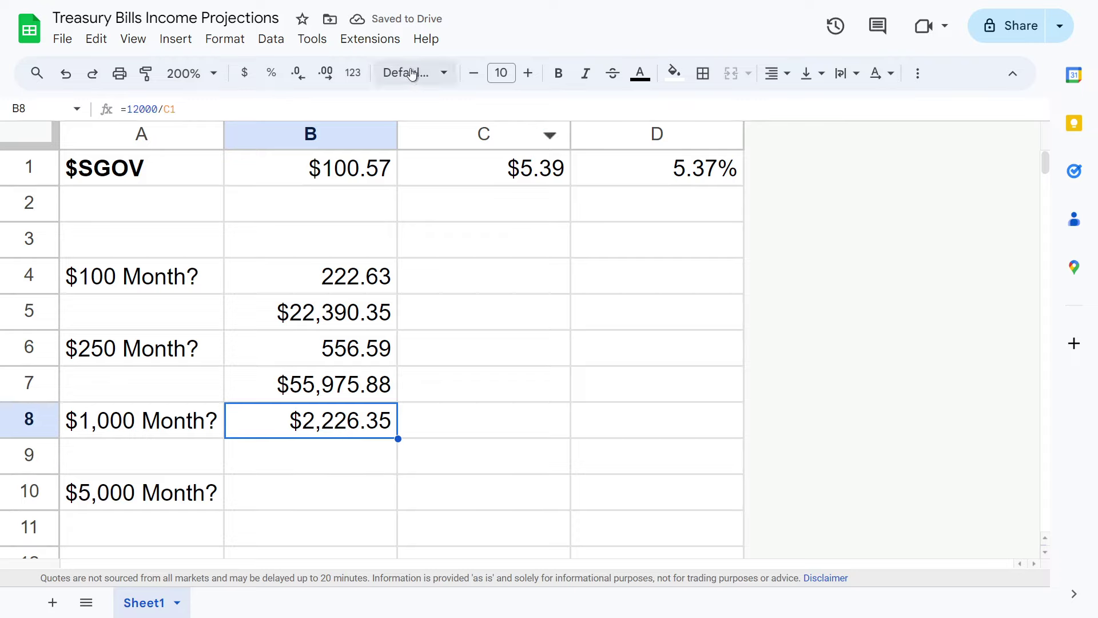
click(226, 38)
mouse_move(343, 109)
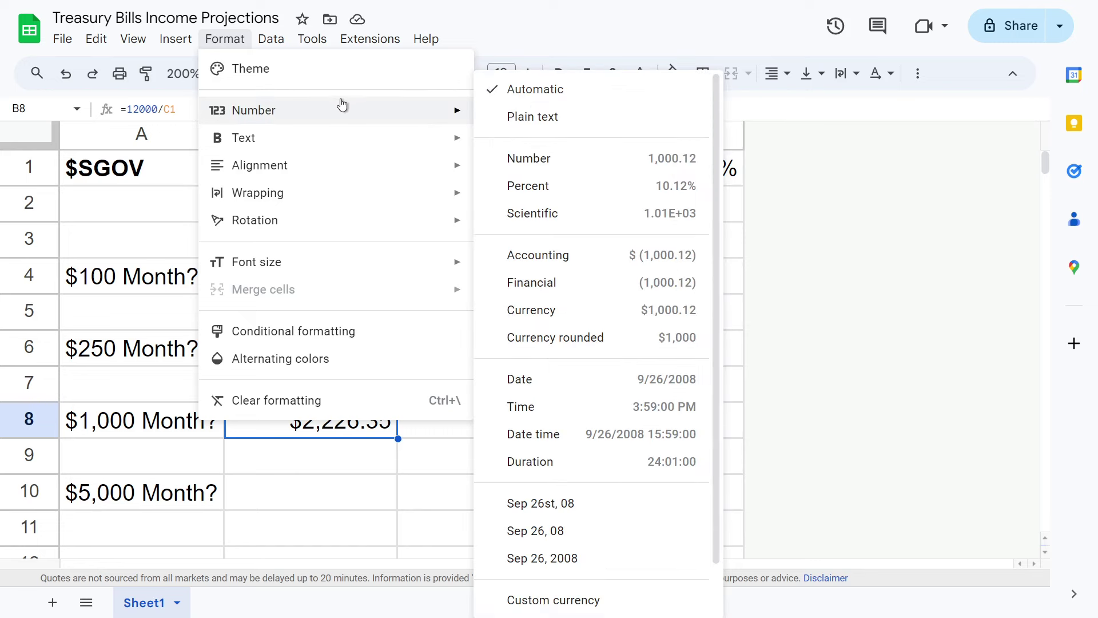
click(546, 161)
Step: Calculate the investment needed for $1,000 a month in cell B9 with the formula =B8*B1
click(362, 457)
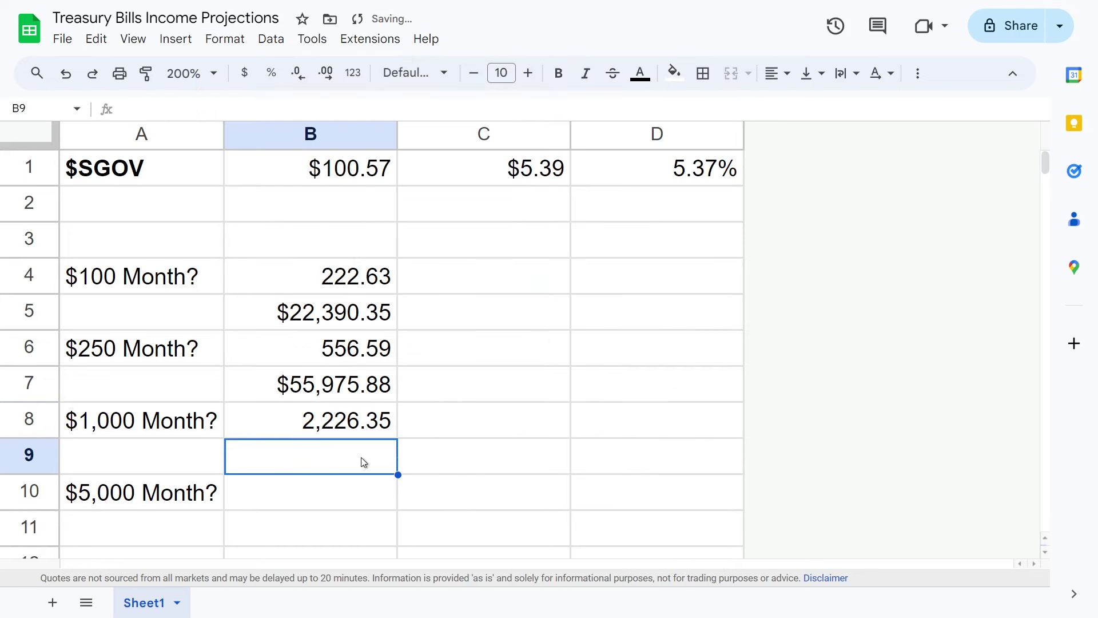
text(=)
click(338, 422)
text(*)
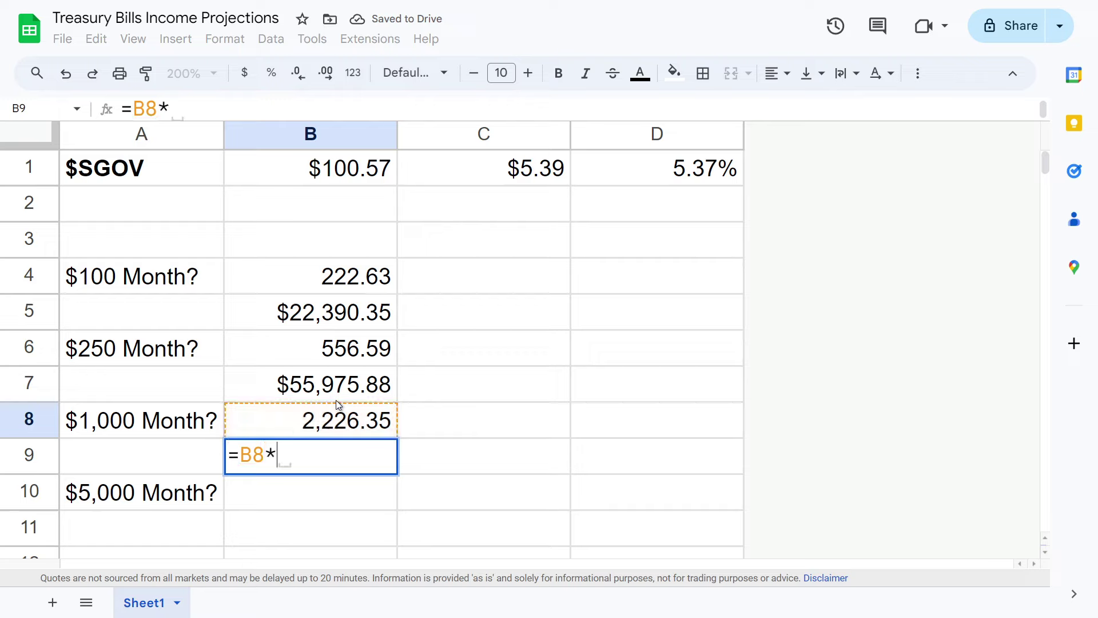
click(345, 182)
key(Return)
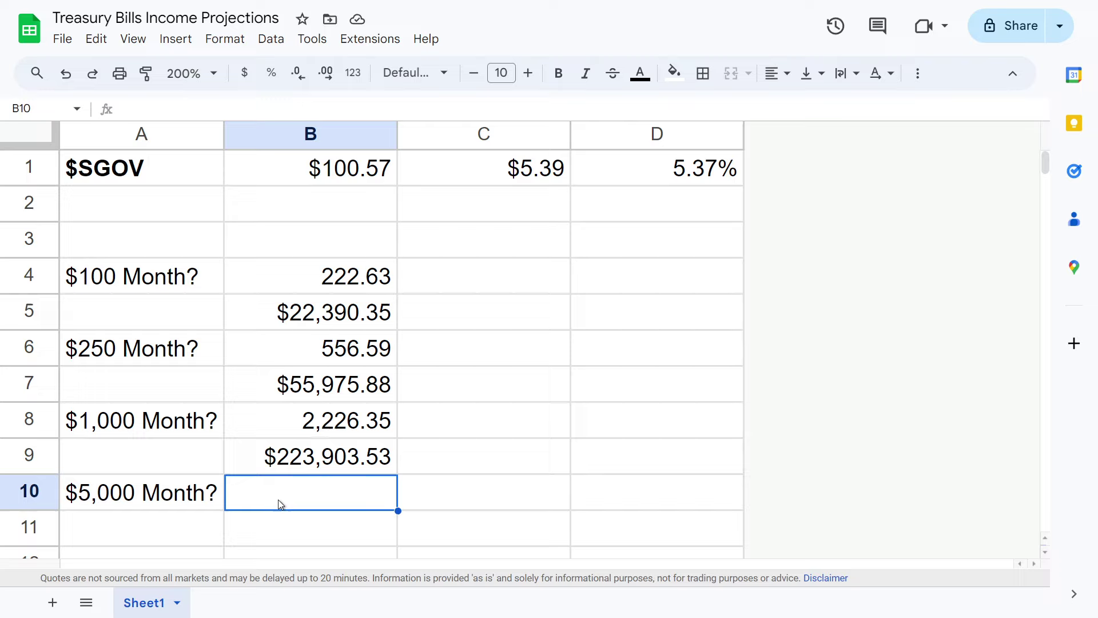
Step: Calculate the shares needed for $5,000 a month in cell B10 with the formula =60000/C1
text(=)
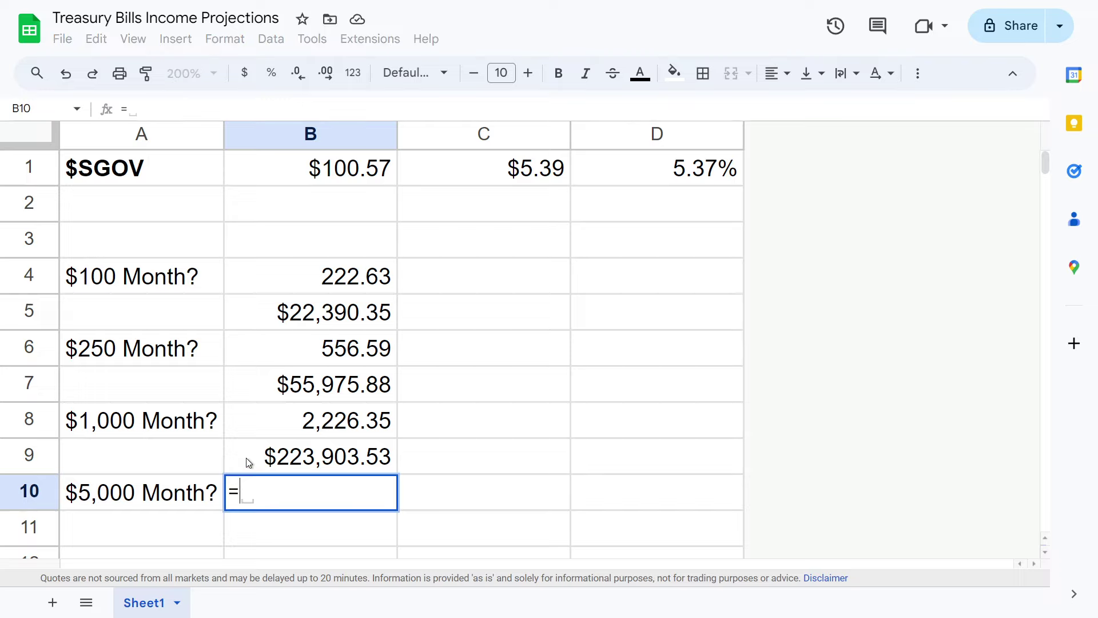
text(60000/)
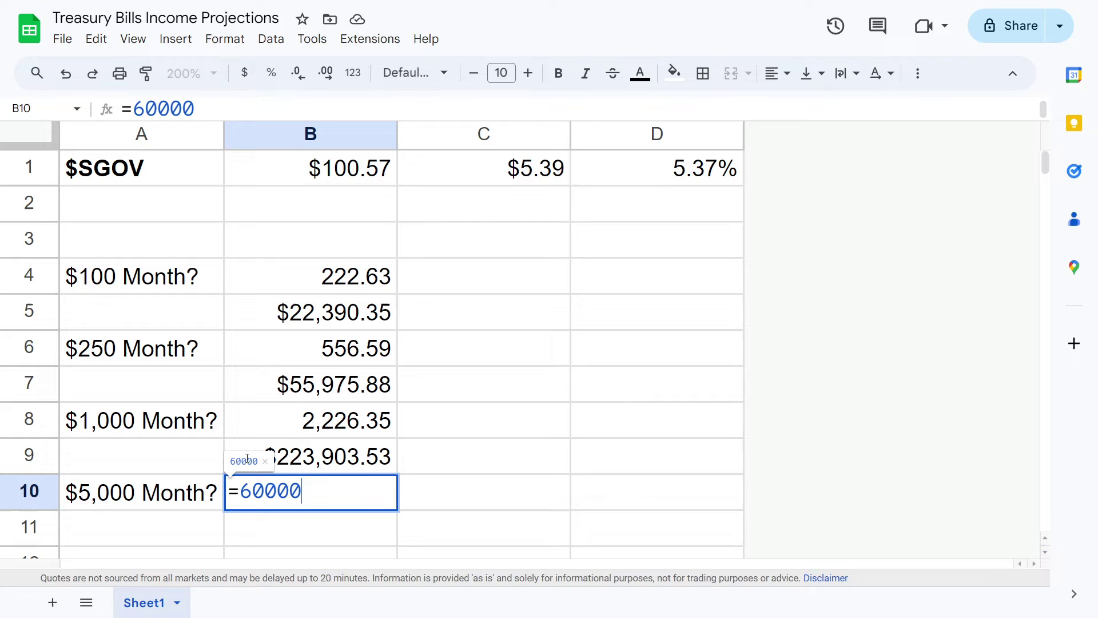
click(549, 179)
key(Return)
Step: Change the format of the $5,000-a-month share count in cell B10 to Number
click(360, 499)
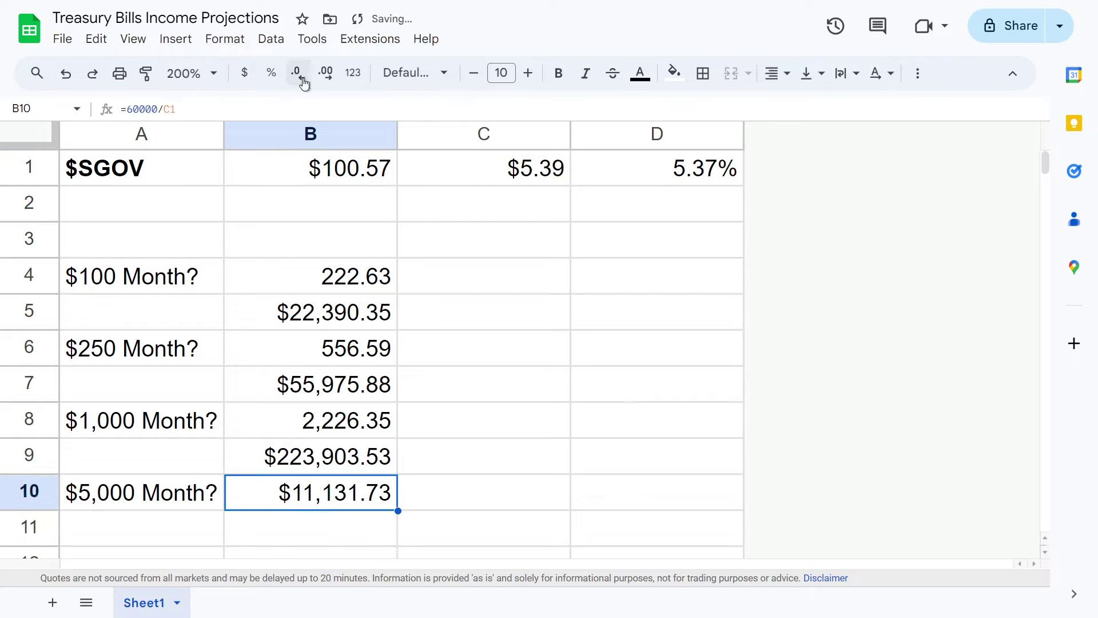
click(225, 39)
mouse_move(288, 114)
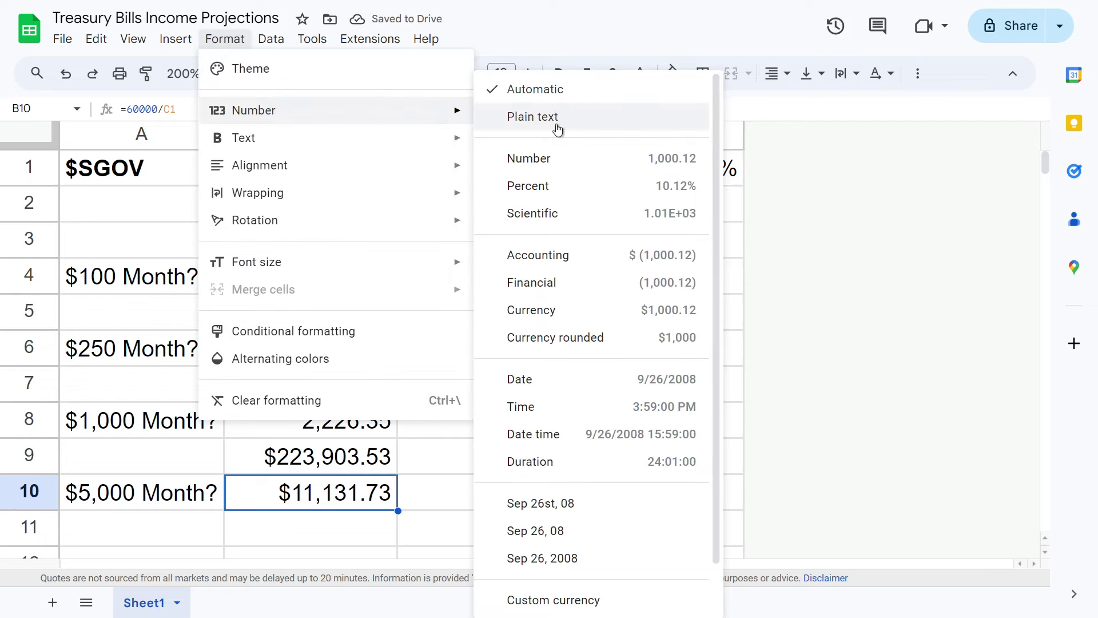
click(554, 158)
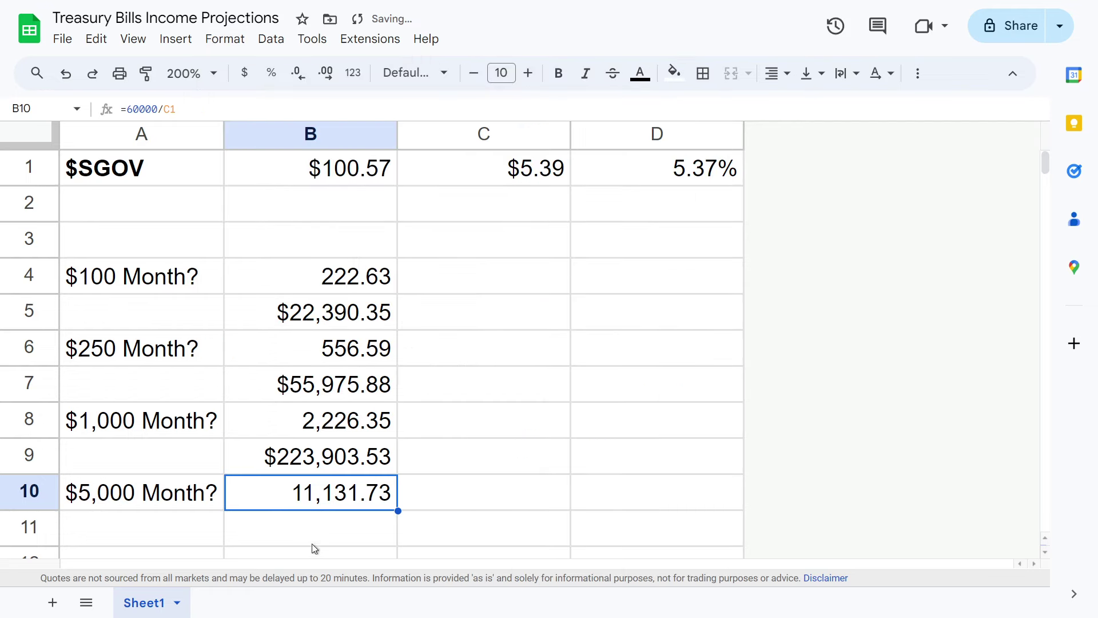
Step: Calculate the investment needed for $5,000 a month in cell B11 with =B10*B1, and select the result
click(341, 537)
text(=)
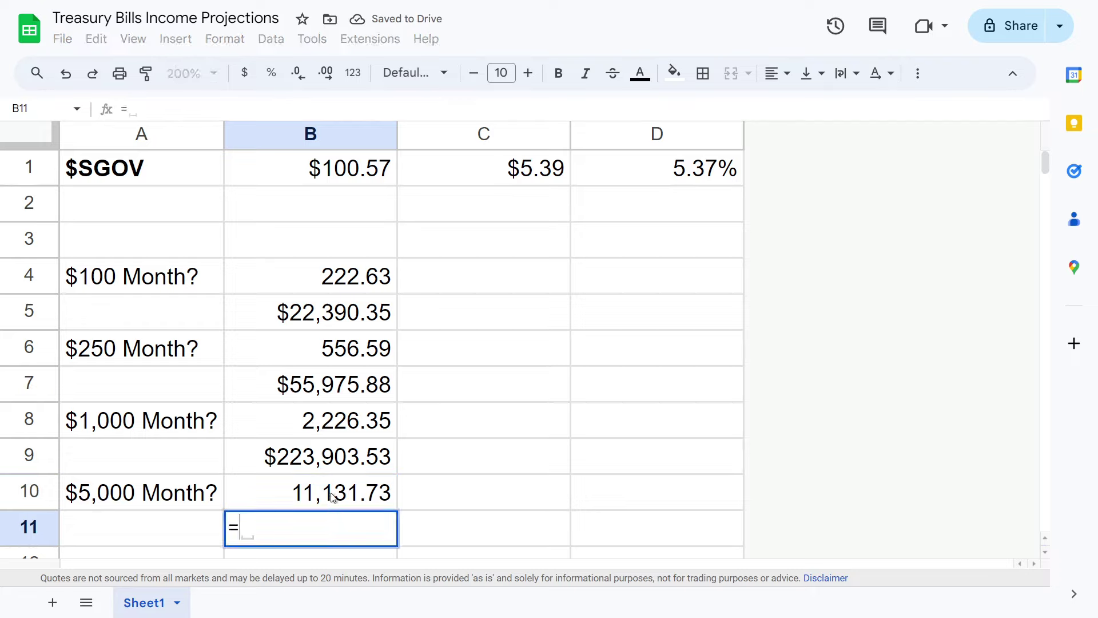
click(333, 495)
text(*)
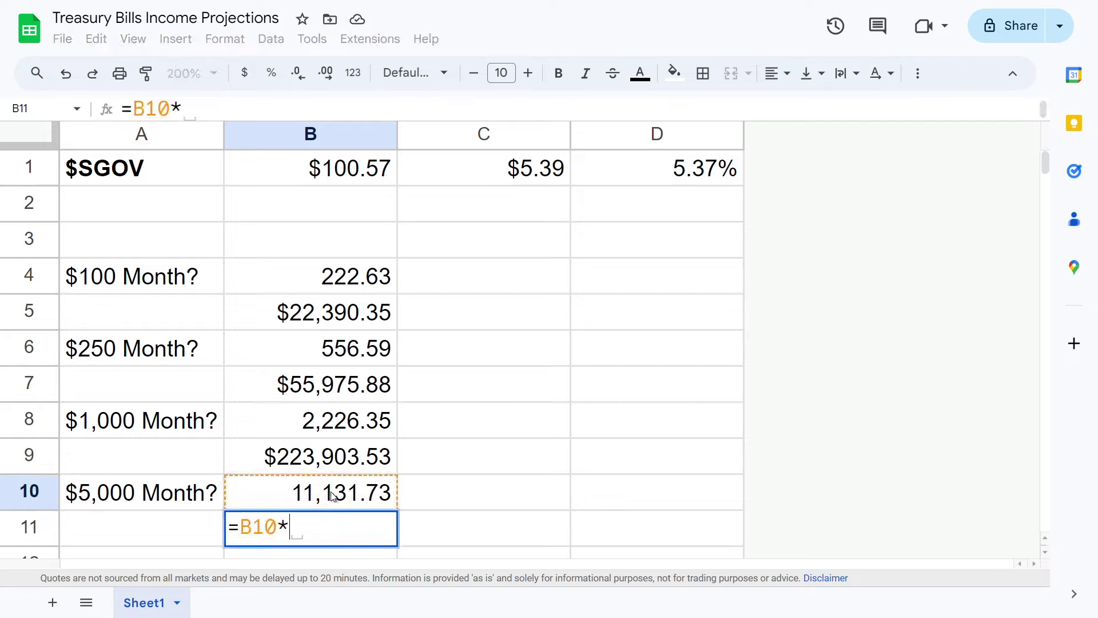
click(341, 177)
key(Return)
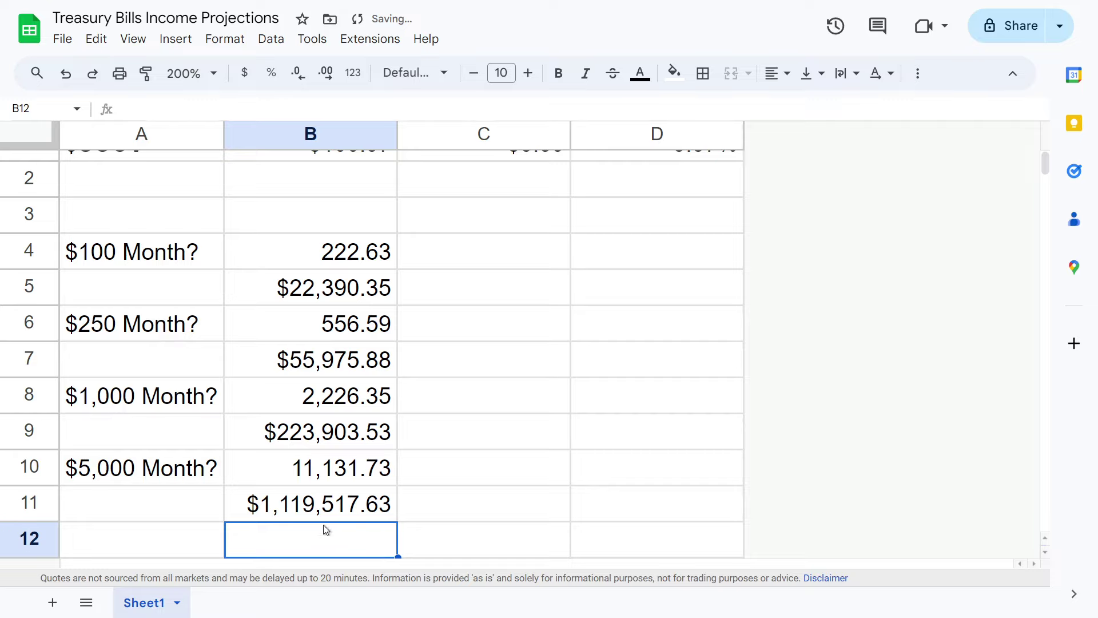
scroll(314, 512, up, 1)
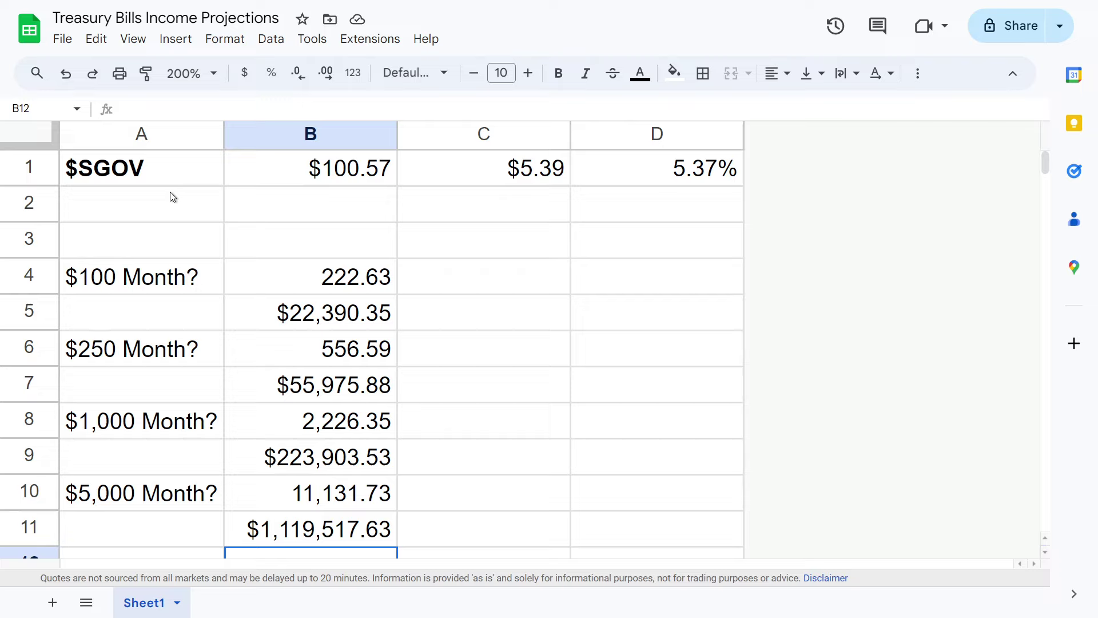
click(277, 543)
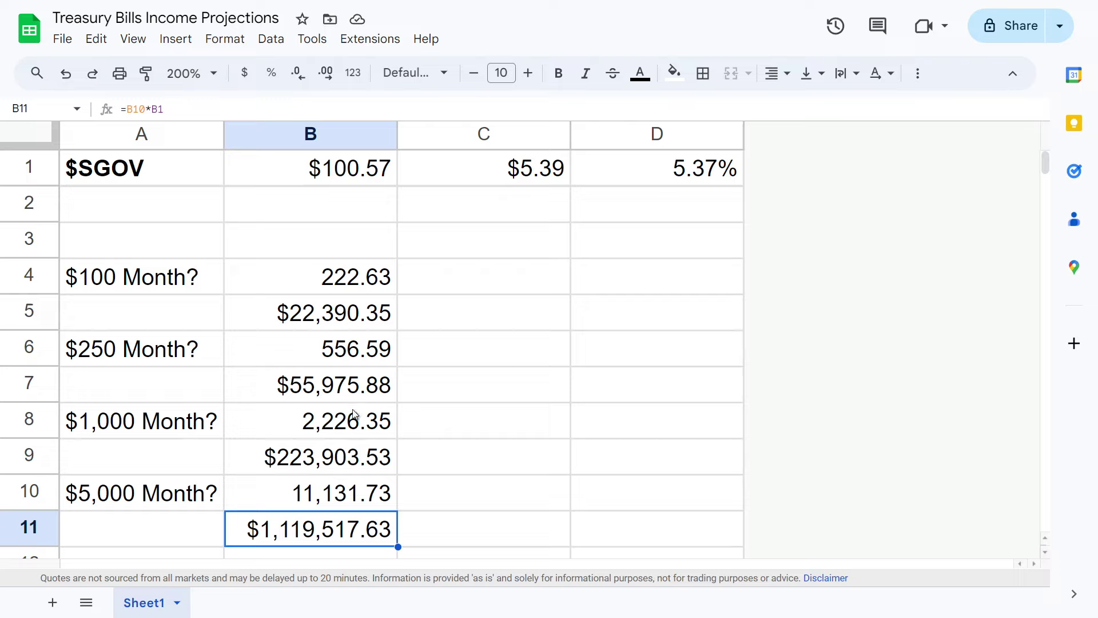
Step: Adjust the width of column A, leaving it slightly wider than the "$5,000 Month?" label
click(184, 495)
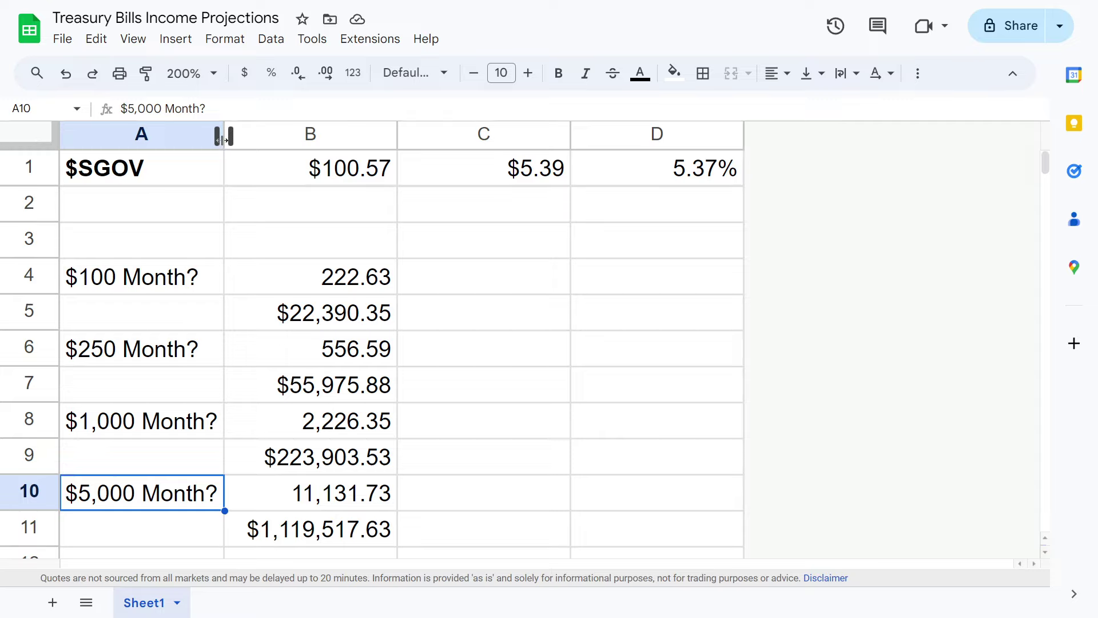
drag(218, 137, 214, 137)
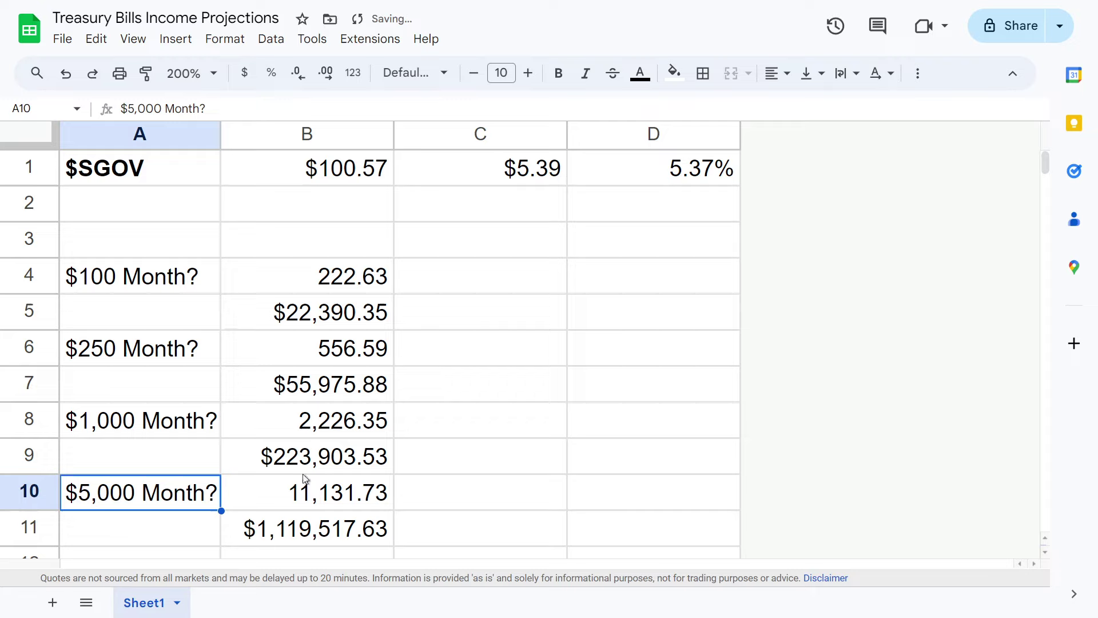
click(307, 536)
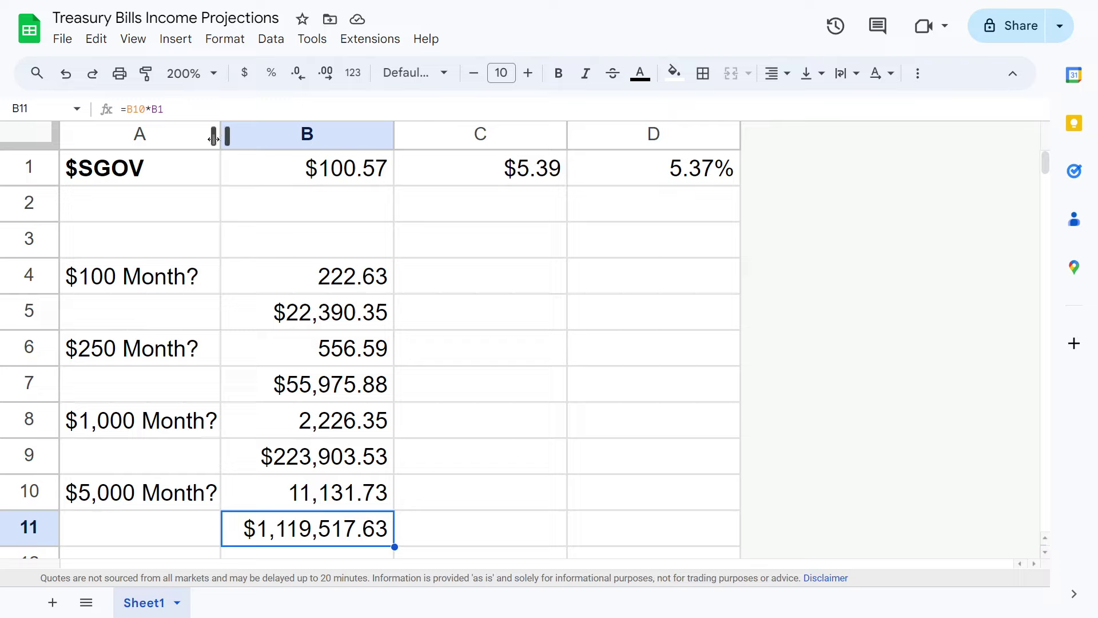
drag(213, 138, 224, 137)
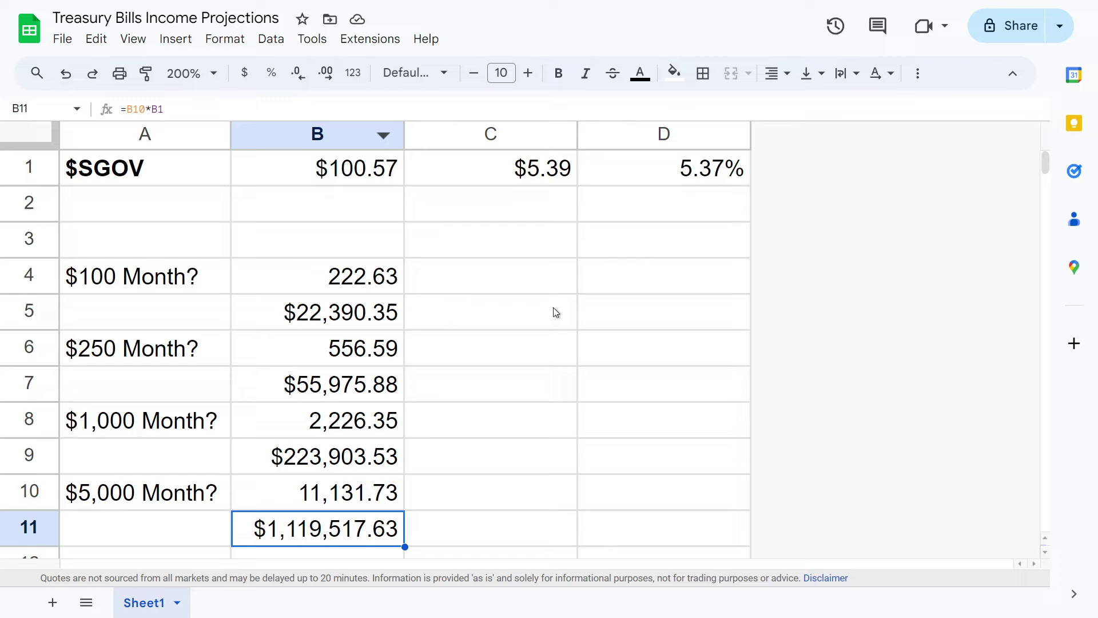
Step: Enter the ticker CSHI in cell C3
click(510, 244)
text(CSHI)
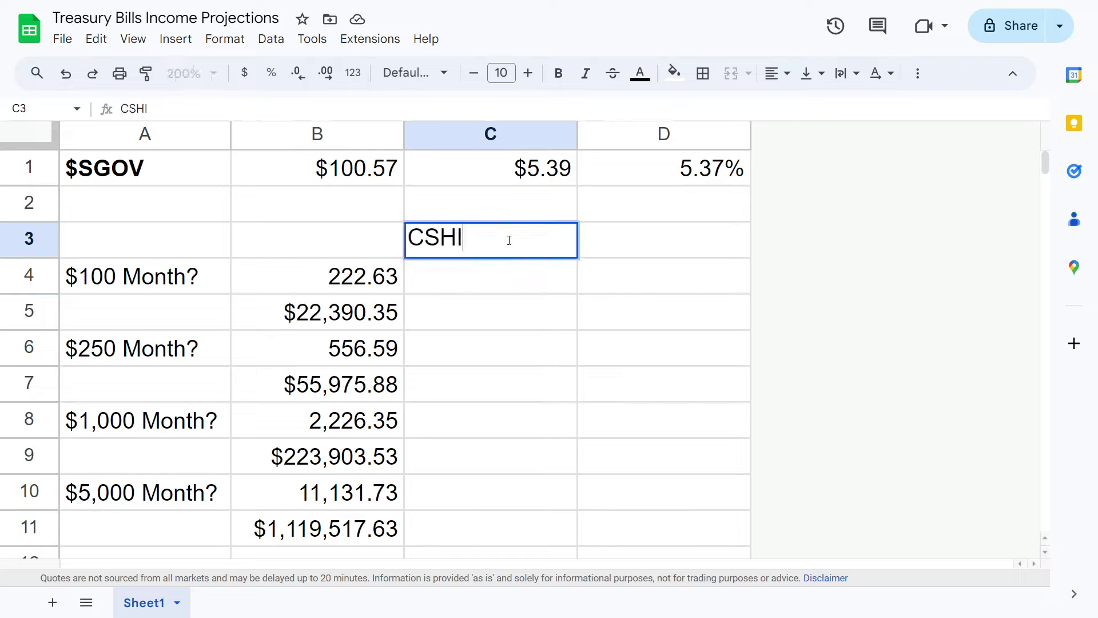
key(Return)
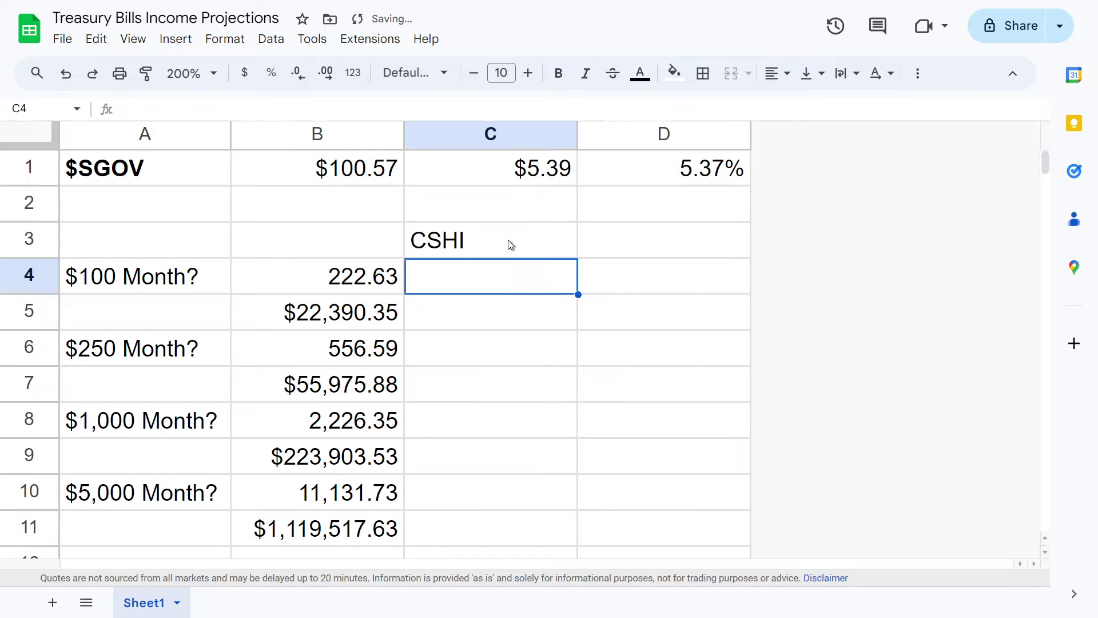
Step: Move the CSHI ticker from cell C3 to cell C5 and right-align it
click(509, 241)
key(ctrl+c)
click(555, 317)
key(ctrl+v)
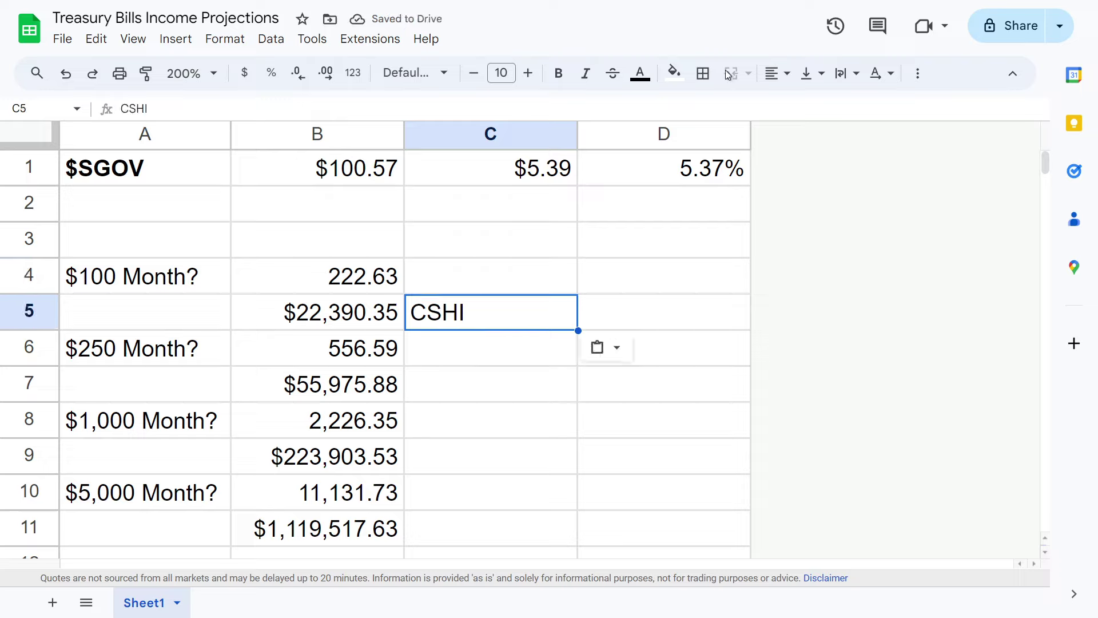
click(779, 76)
click(829, 107)
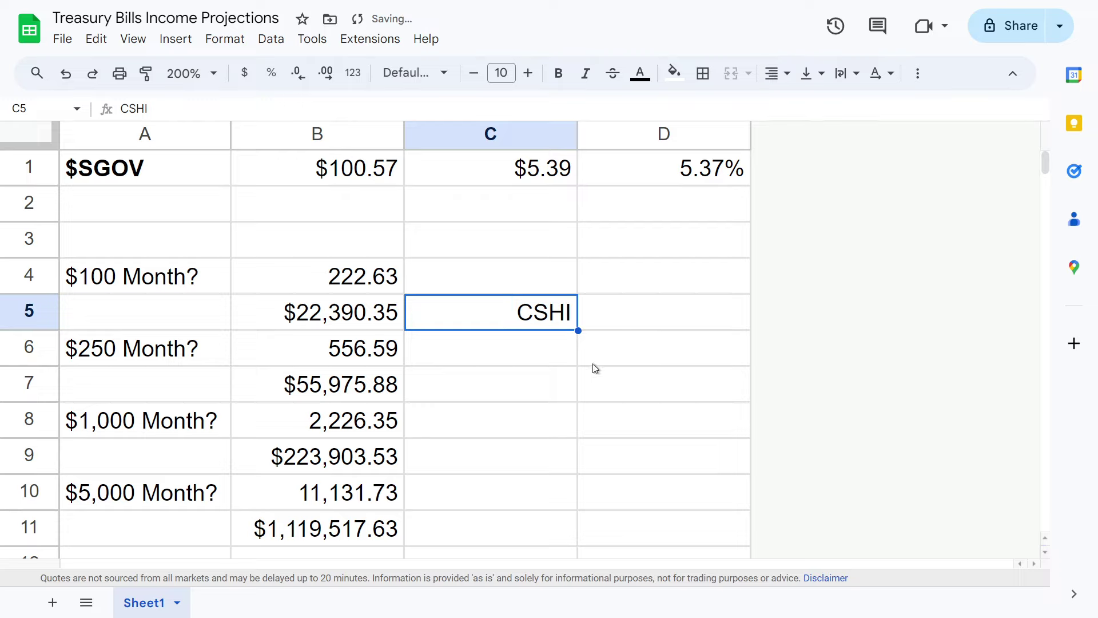
Step: Enter the ticker HIGH in capitals in cell C6 below CSHI and right-align it
click(559, 357)
text(high)
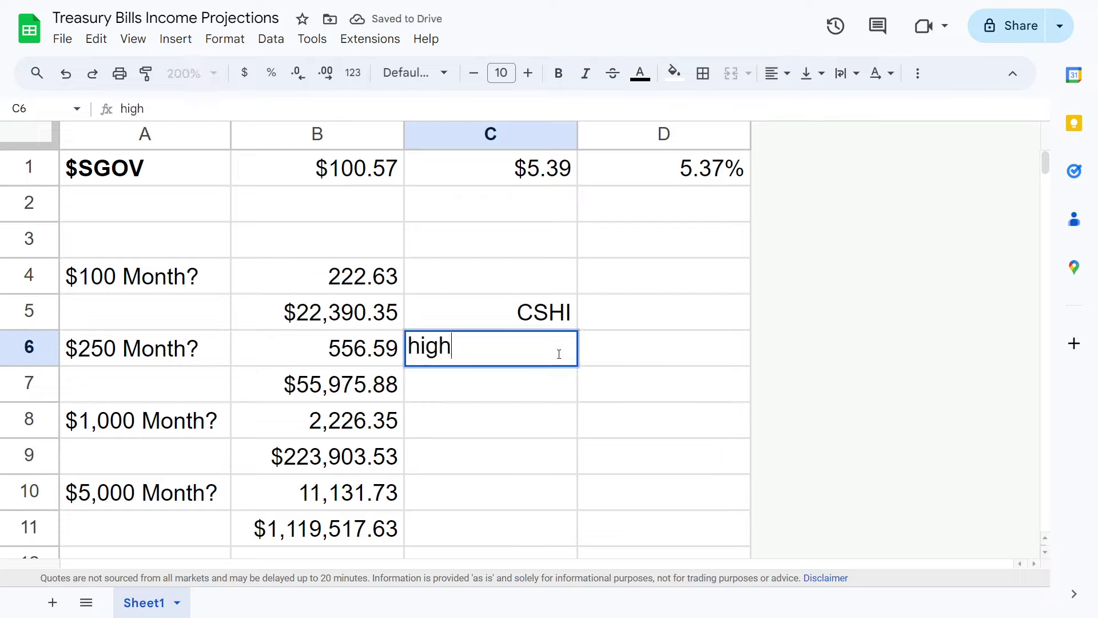
key(BackSpace)
key(BackSpace)
key(BackSpace)
key(BackSpace)
text(HIGH)
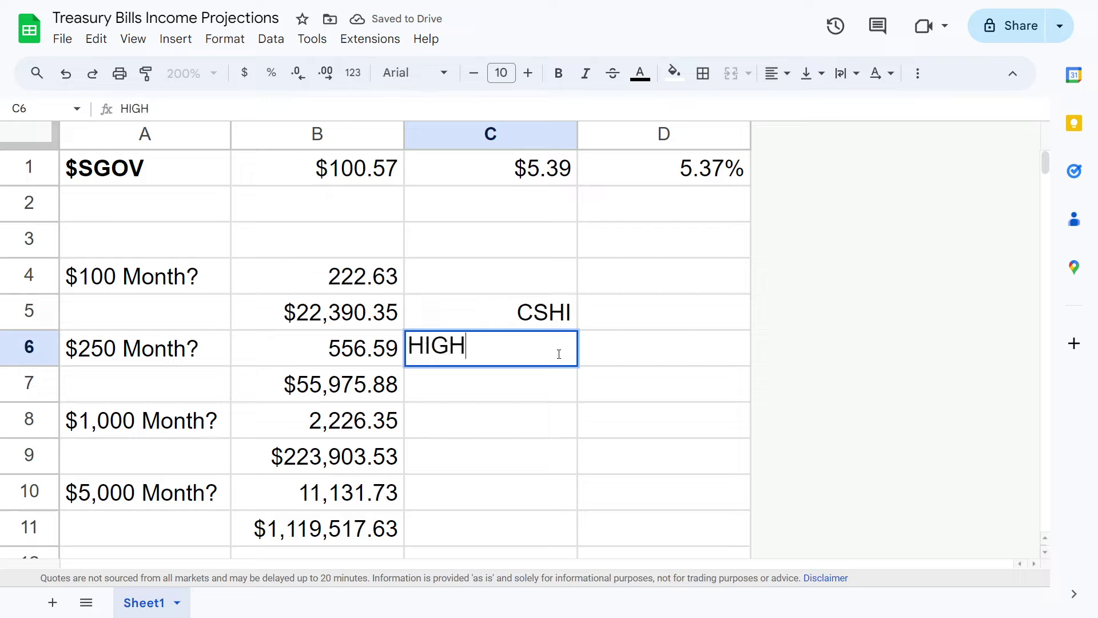
key(Return)
click(558, 355)
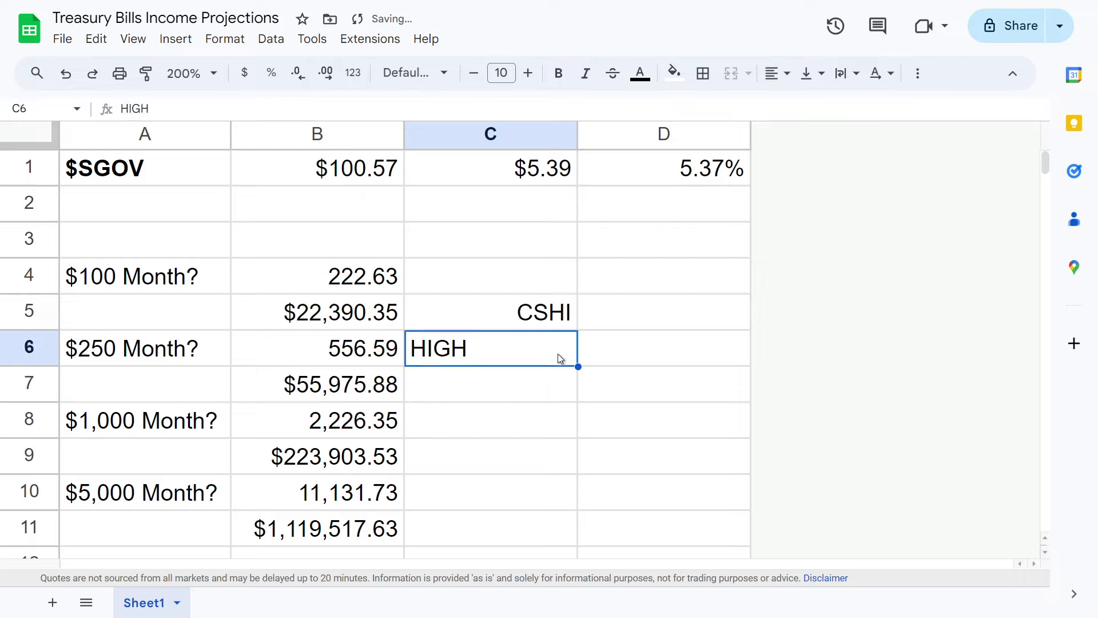
click(777, 73)
click(830, 106)
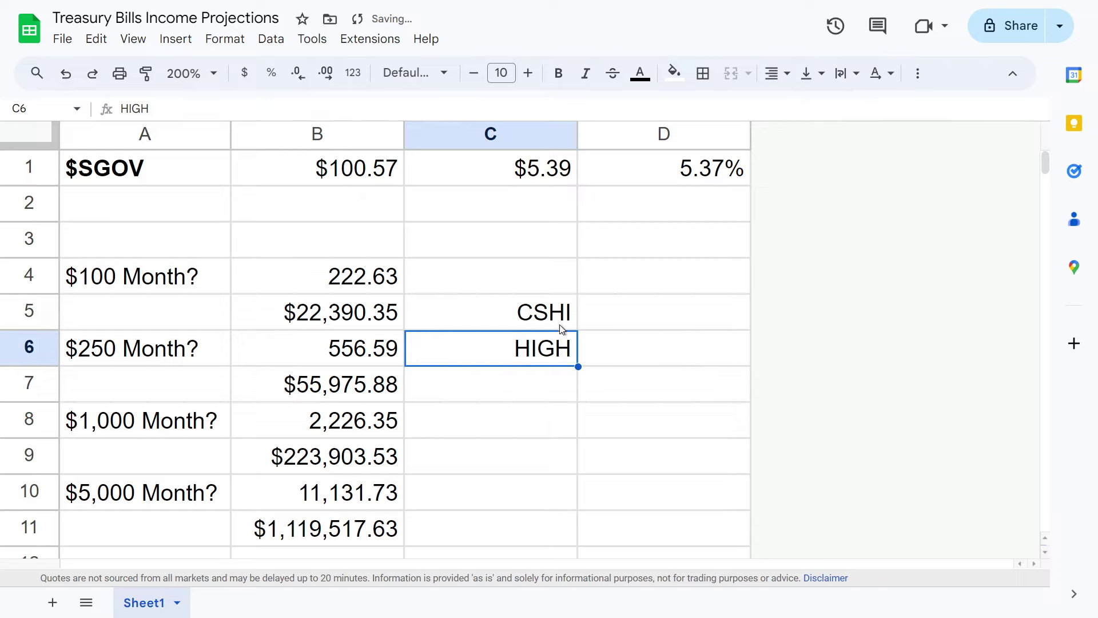
Step: Enter the note "risk = black swan event, selling put spread" in cell D5 beside CSHI
click(535, 325)
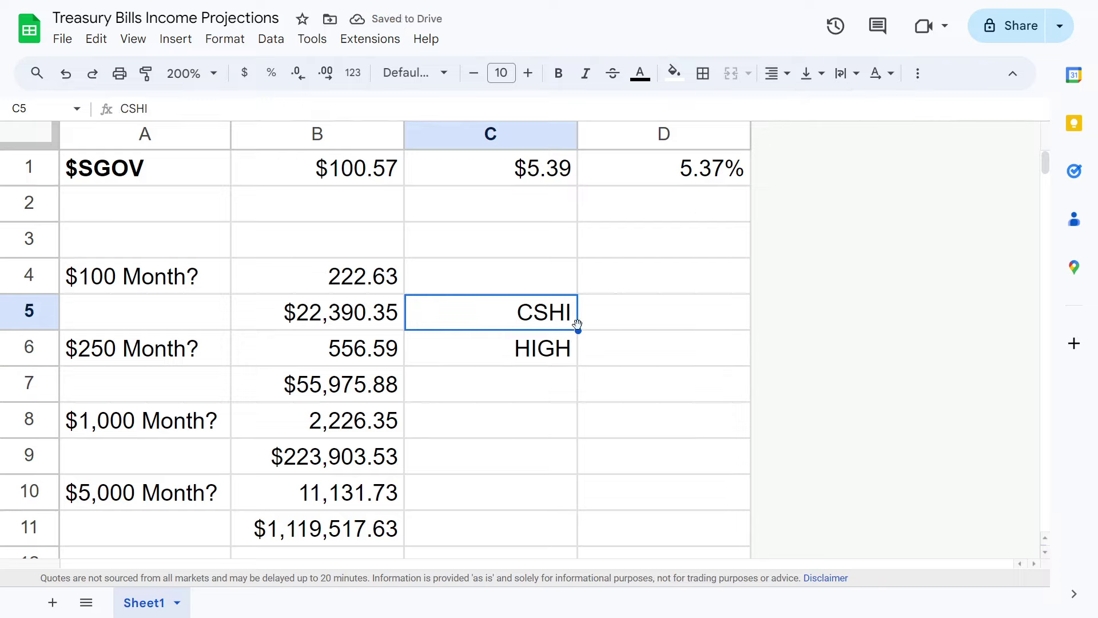
click(626, 302)
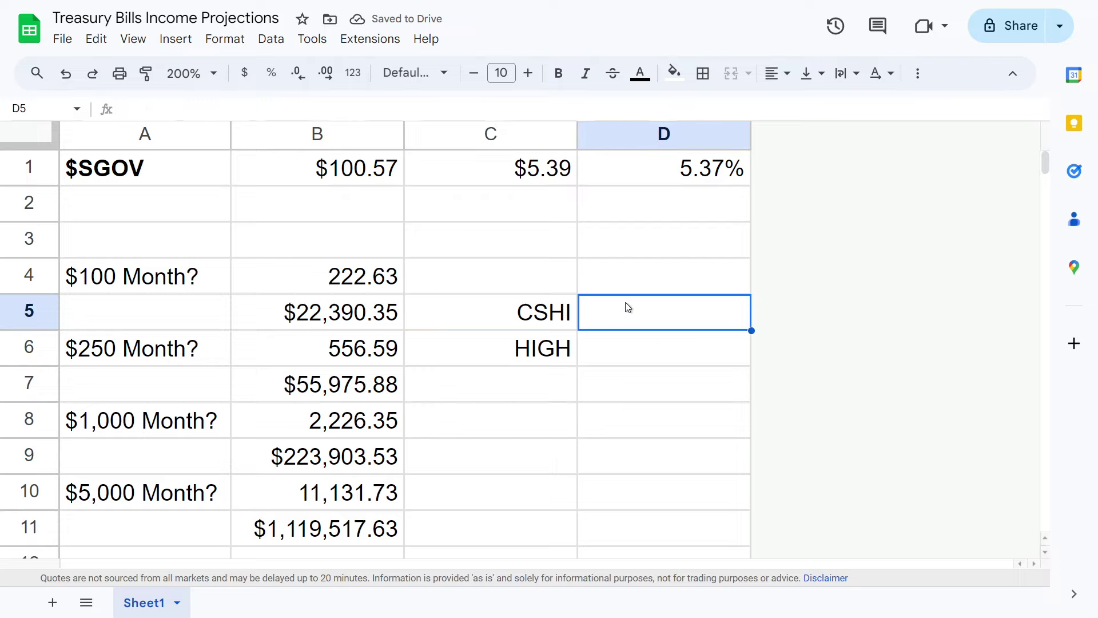
text(rISK)
key(BackSpace)
key(BackSpace)
key(BackSpace)
text(i)
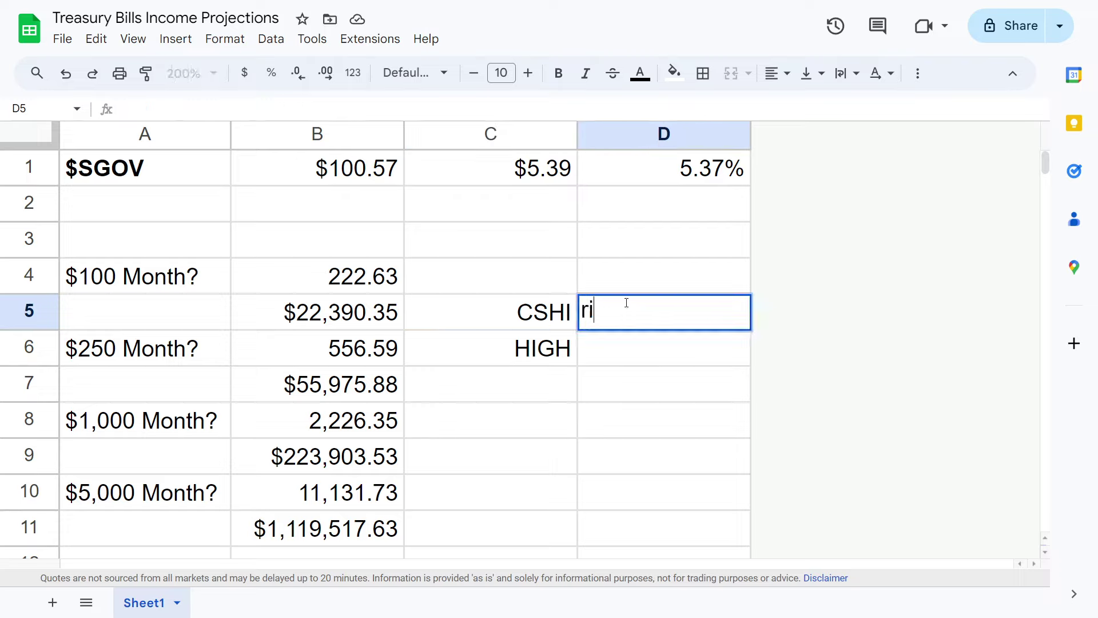
text(sk = bla)
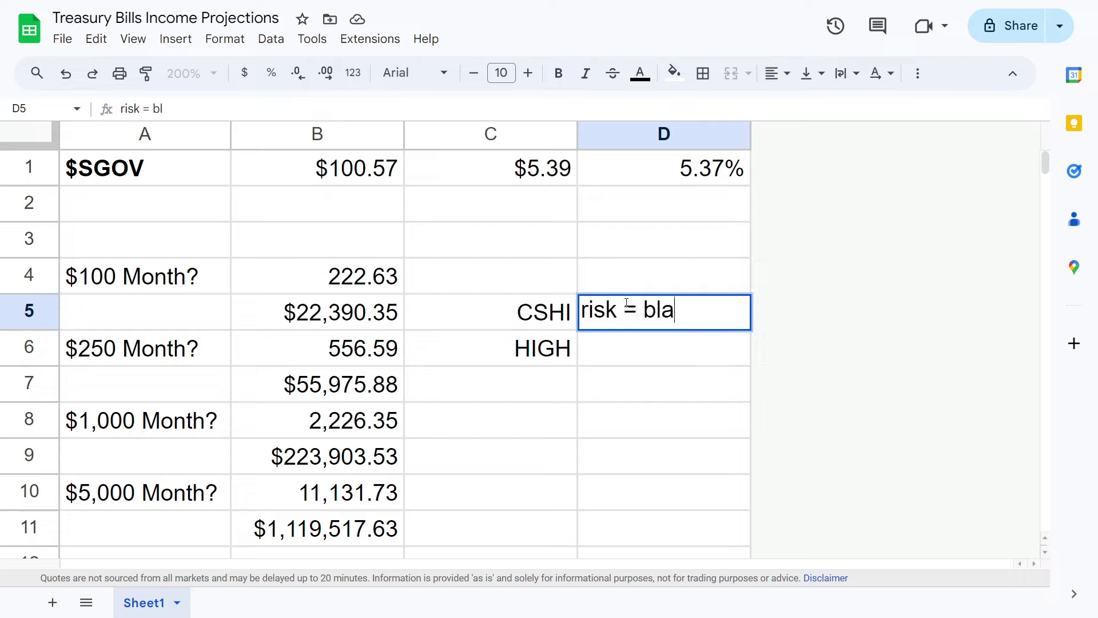
text(ck swan event)
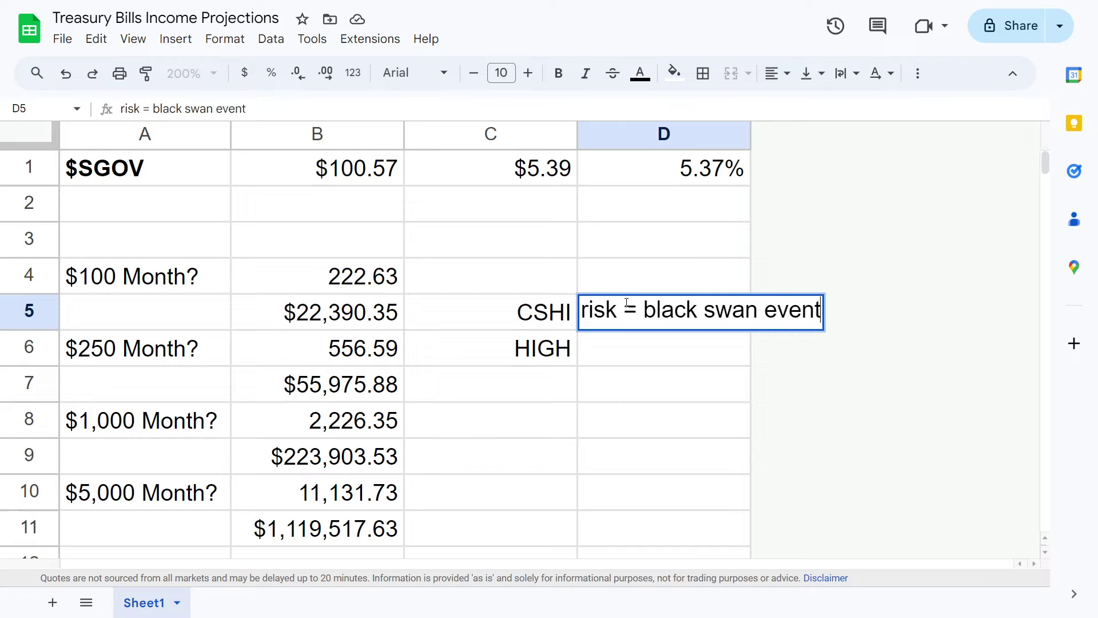
text(, se)
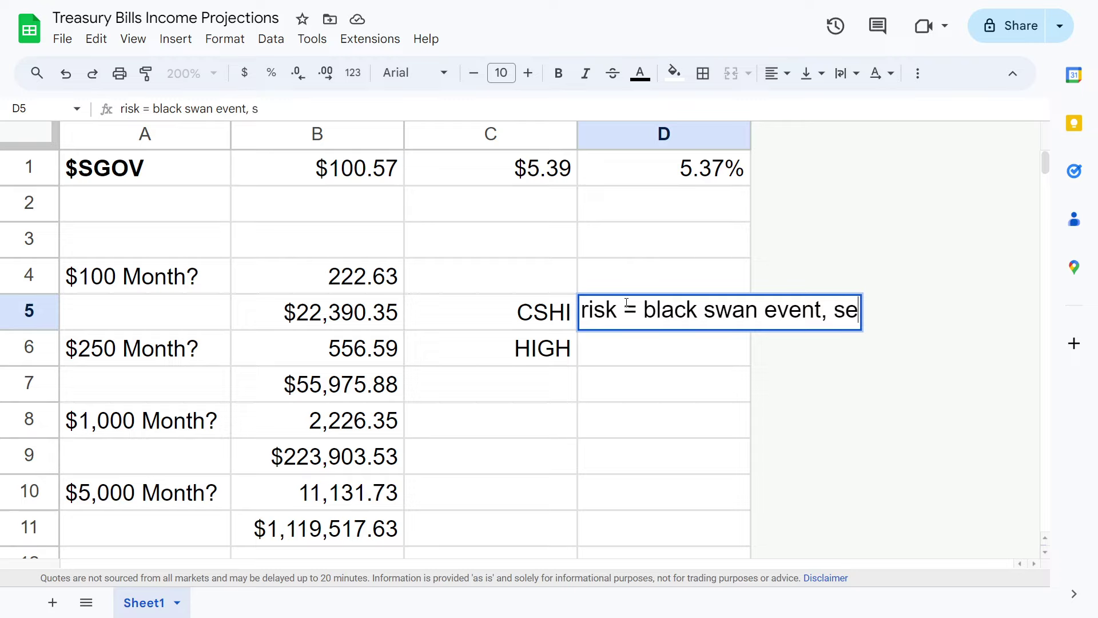
text(lling put spread)
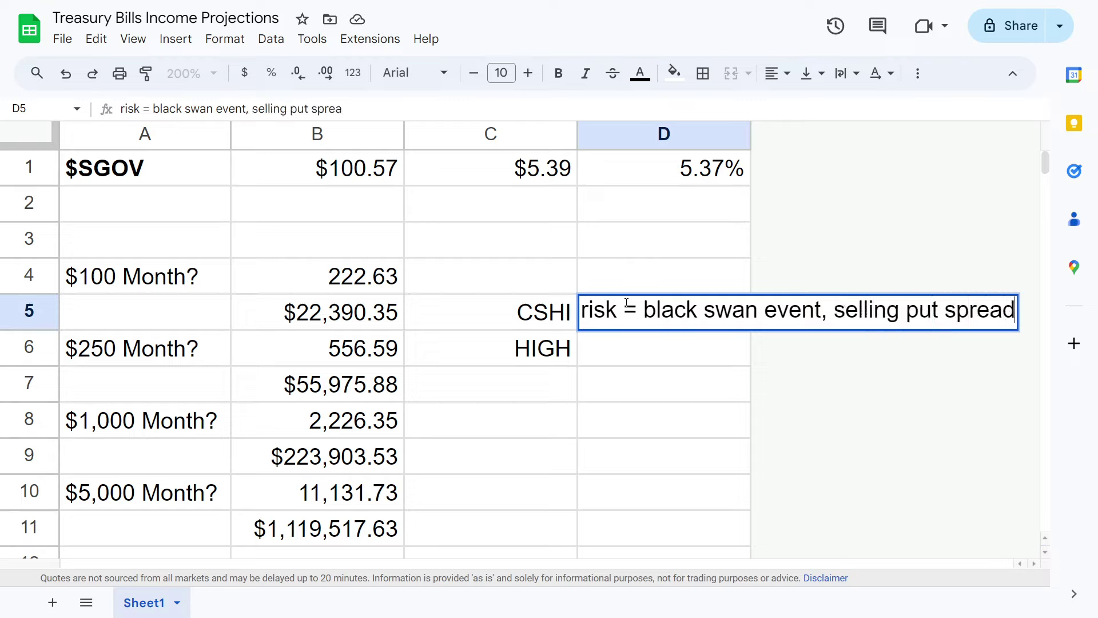
key(Return)
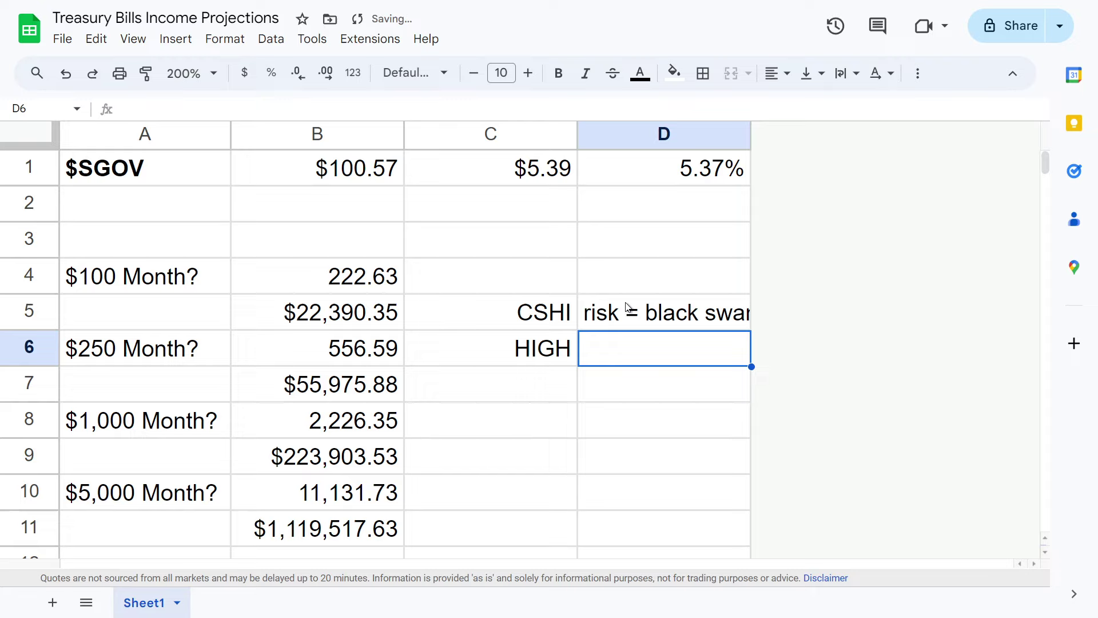
Step: Enter the note "sells both bearish spreads and bullish spreads" in cell D6 beside HIGH
text(=)
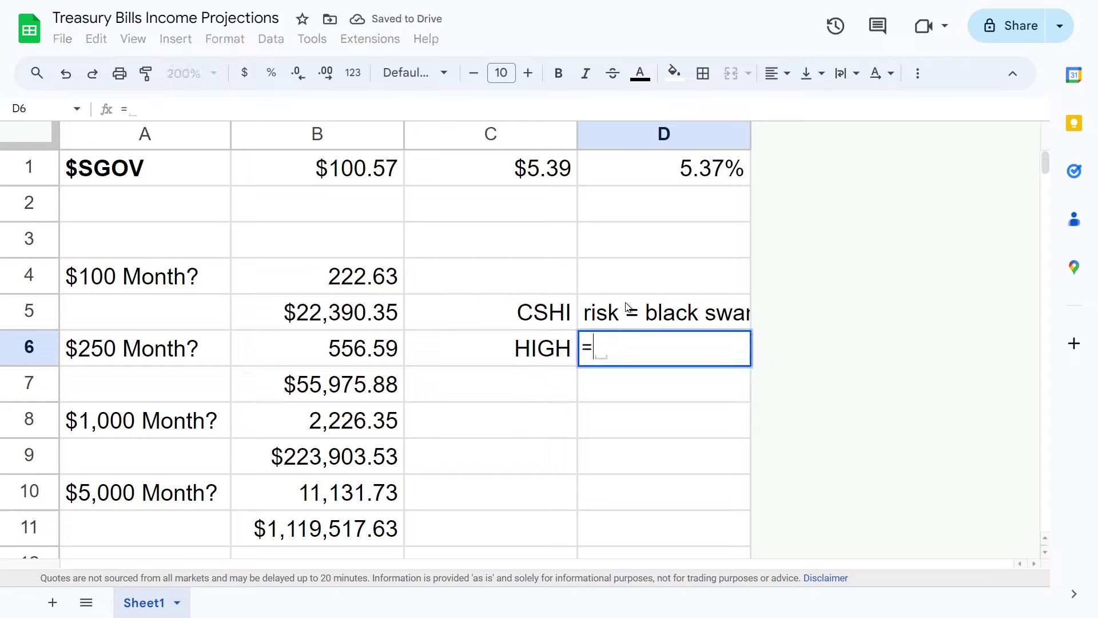
key(BackSpace)
text(sells bo)
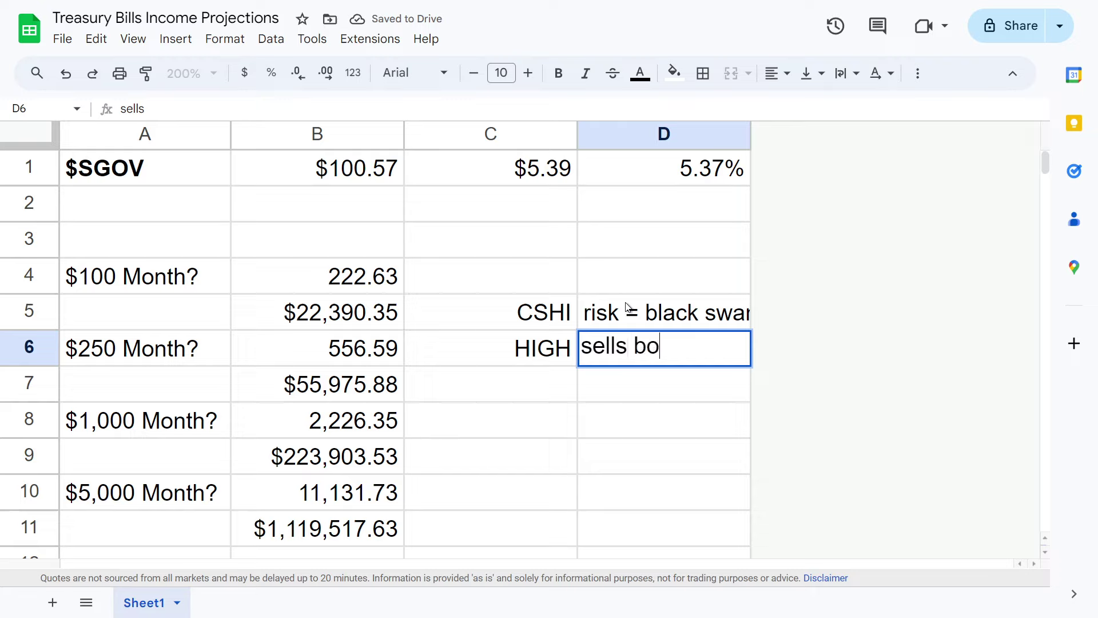
text(th b)
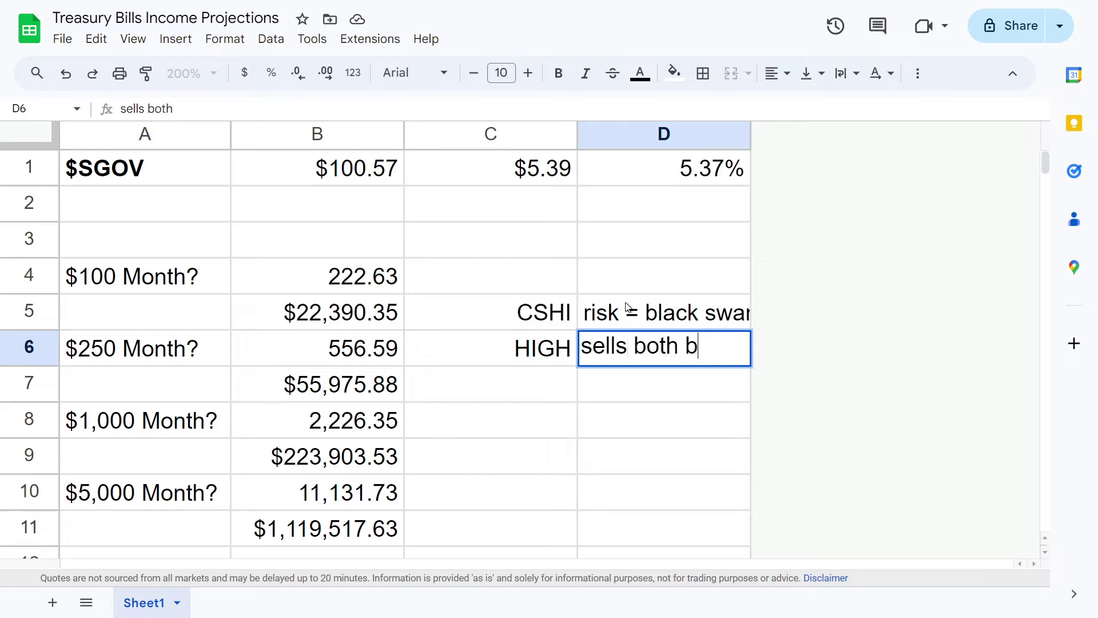
text(earish sprea)
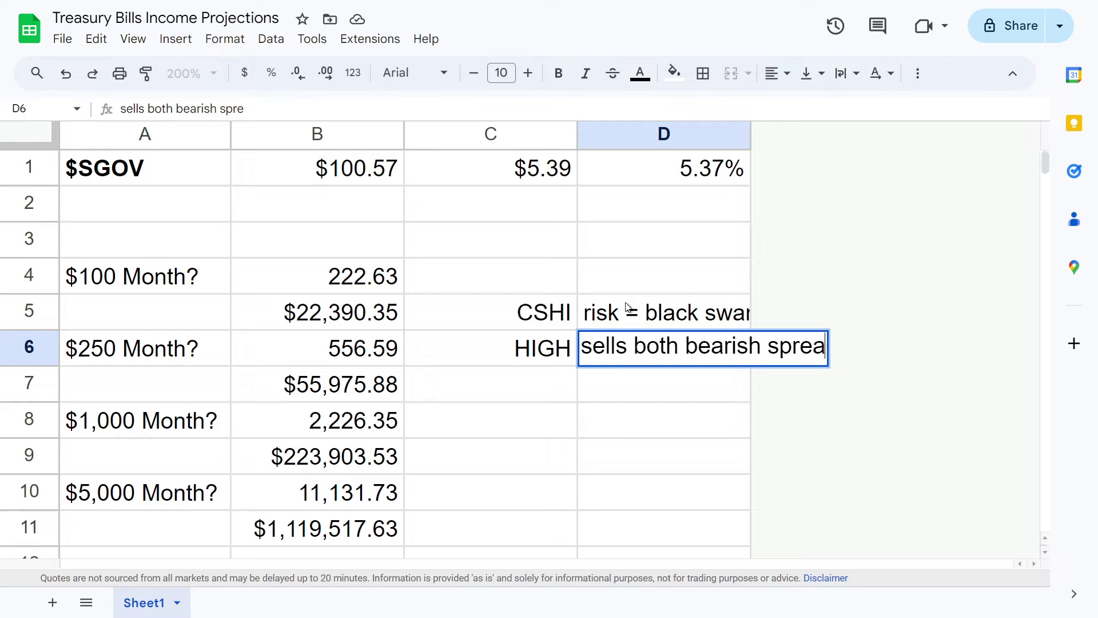
text(ds and bullish spreads and bullish)
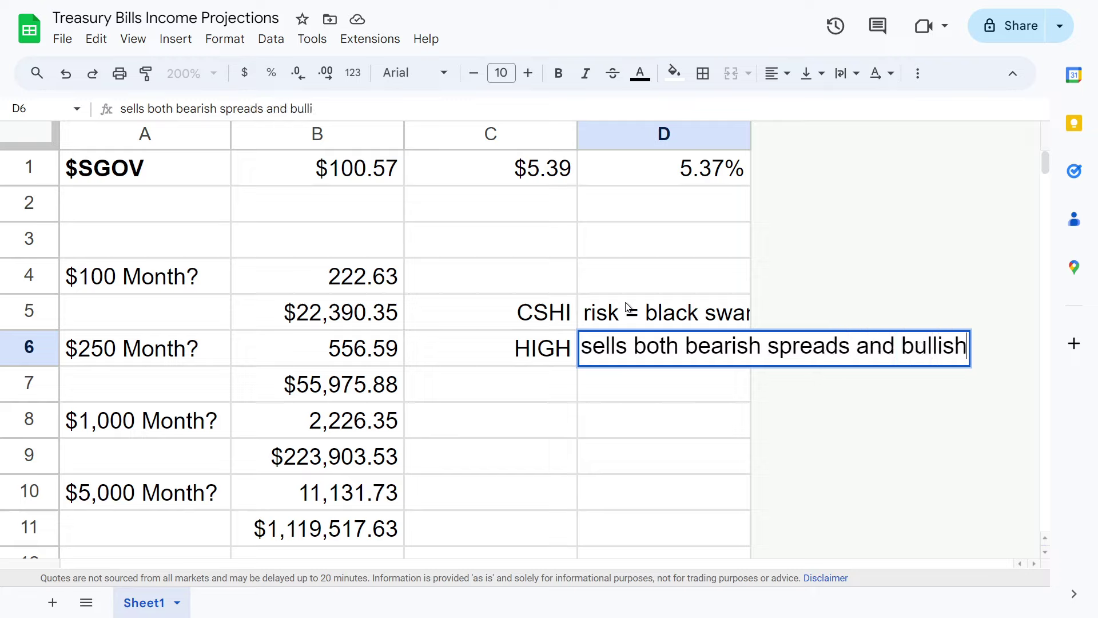
text(s)
key(Return)
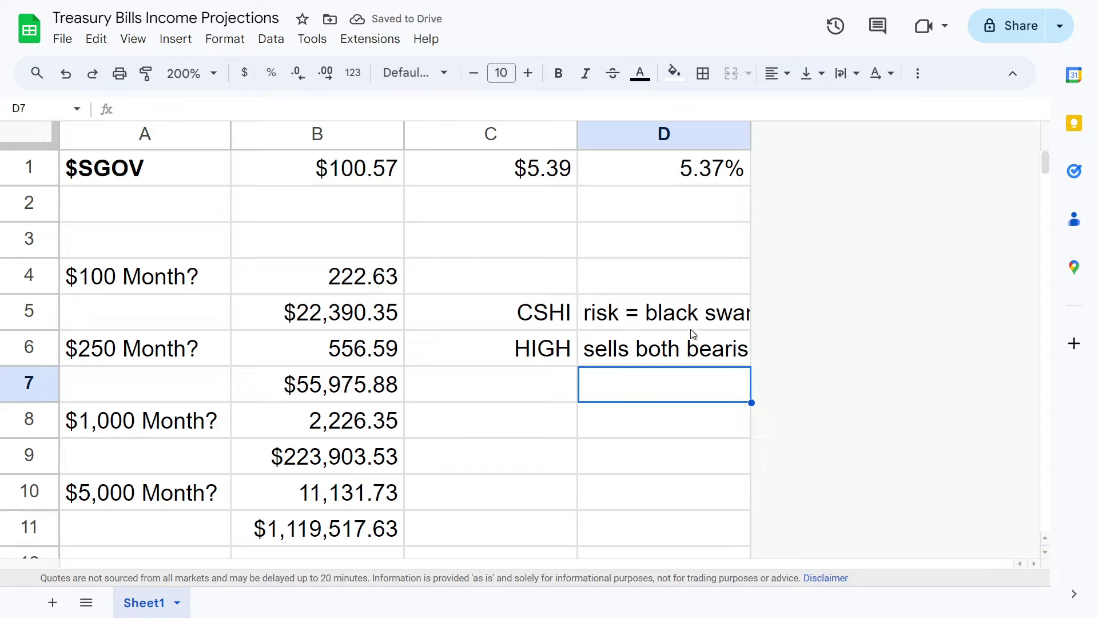
Step: Wrap the text of the HIGH note in cell D6 and the CSHI risk note in cell D5
click(671, 365)
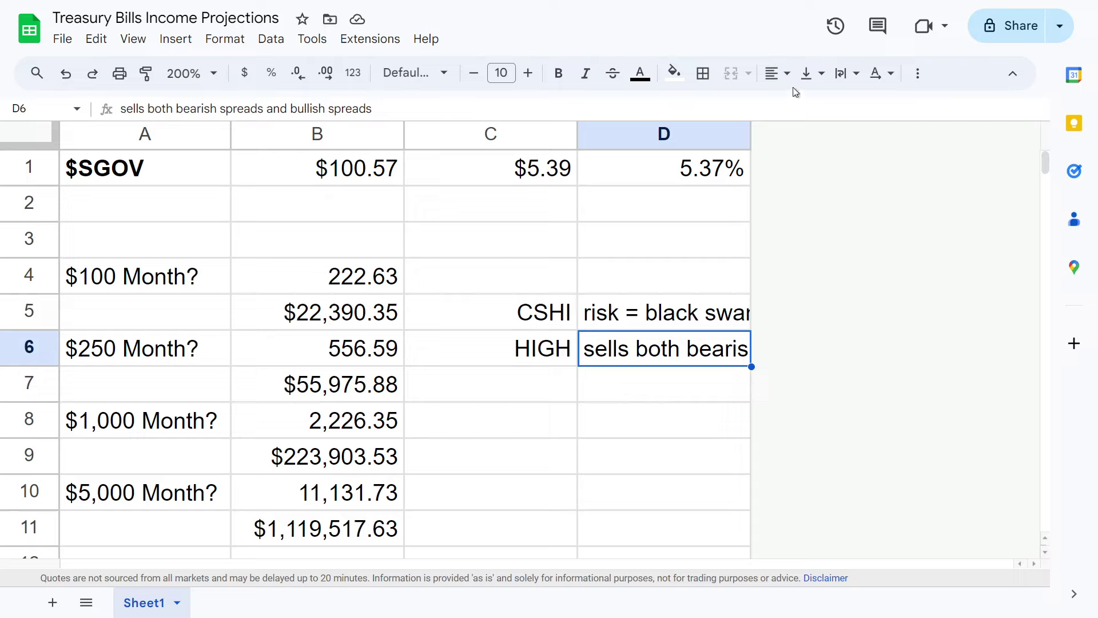
click(845, 73)
click(875, 105)
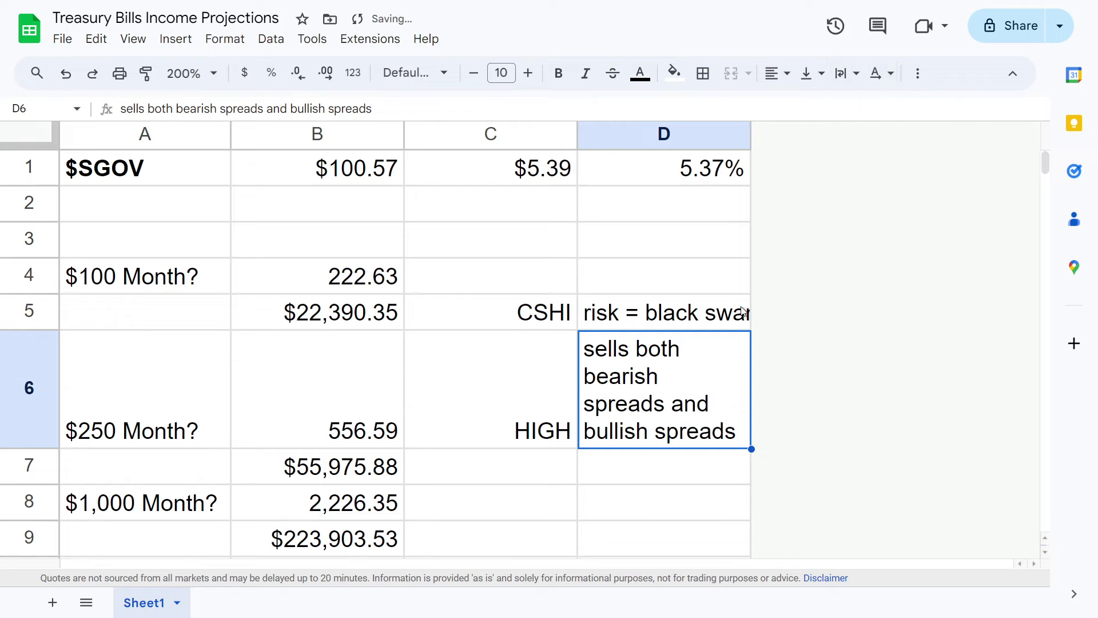
click(704, 321)
click(846, 74)
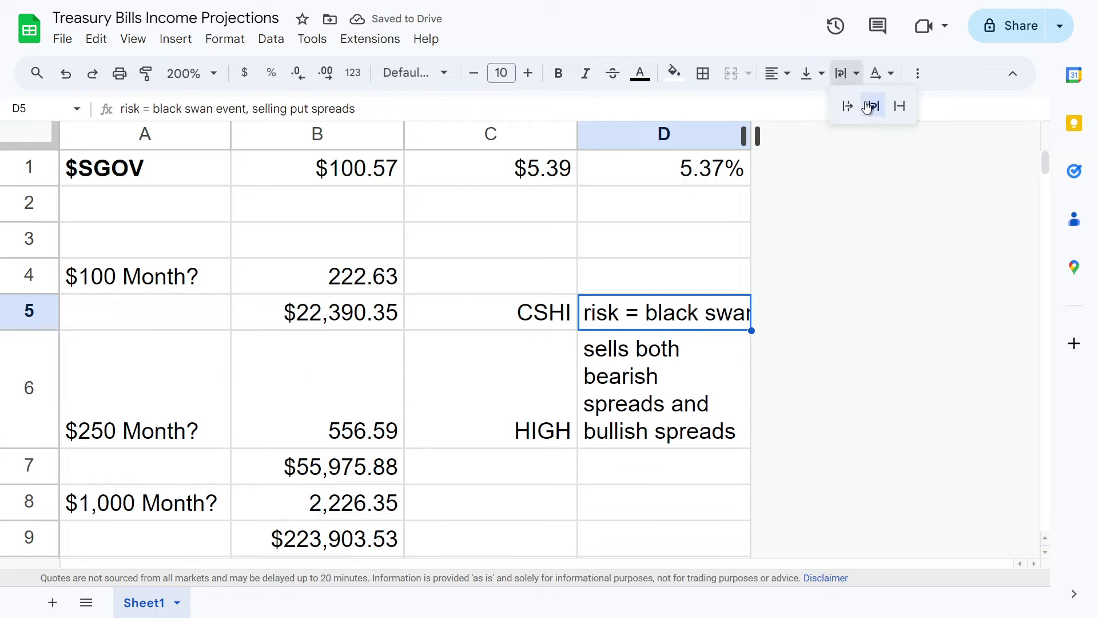
click(871, 107)
Step: Add a period at the end of the CSHI risk note in cell D5
double_click(684, 398)
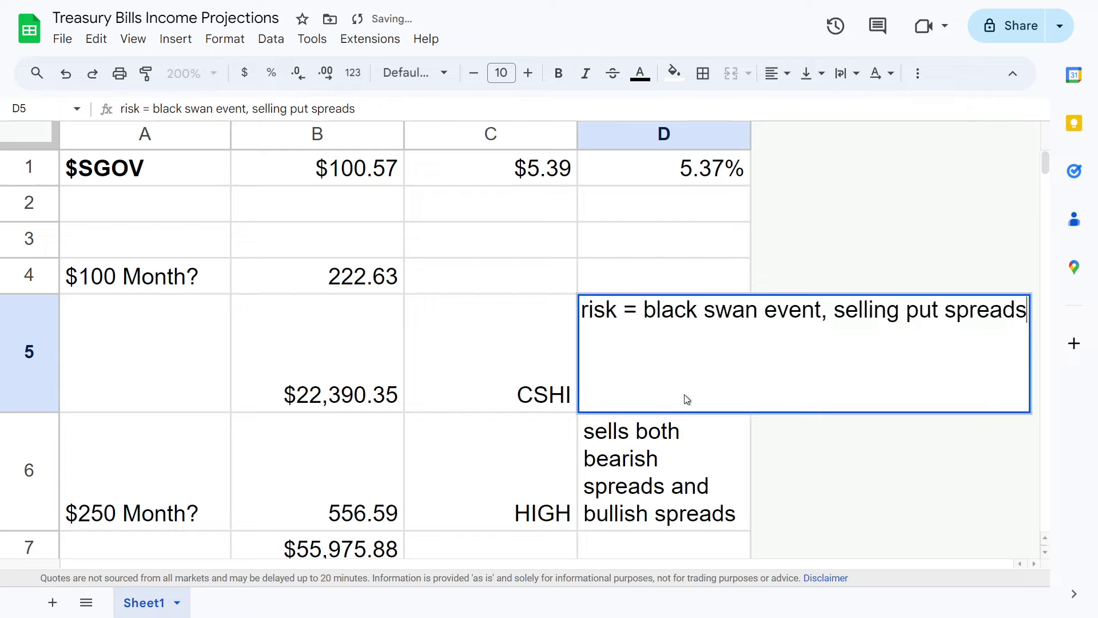
text(.)
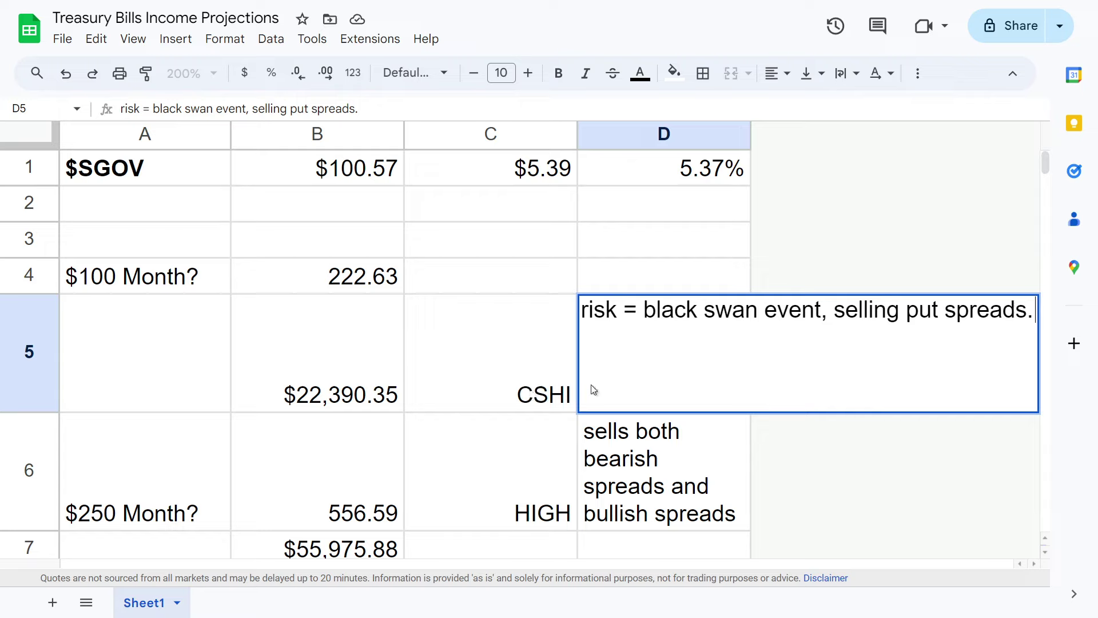
key(Return)
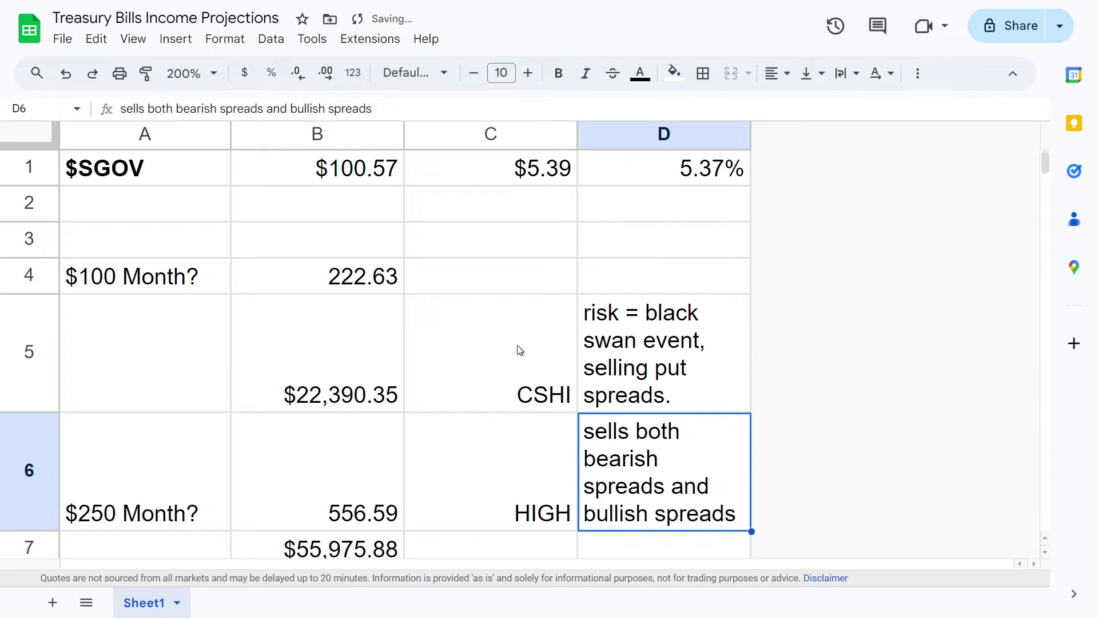
Step: Vertically centre the CSHI and HIGH tickers in cells C5:C6
drag(517, 347, 527, 457)
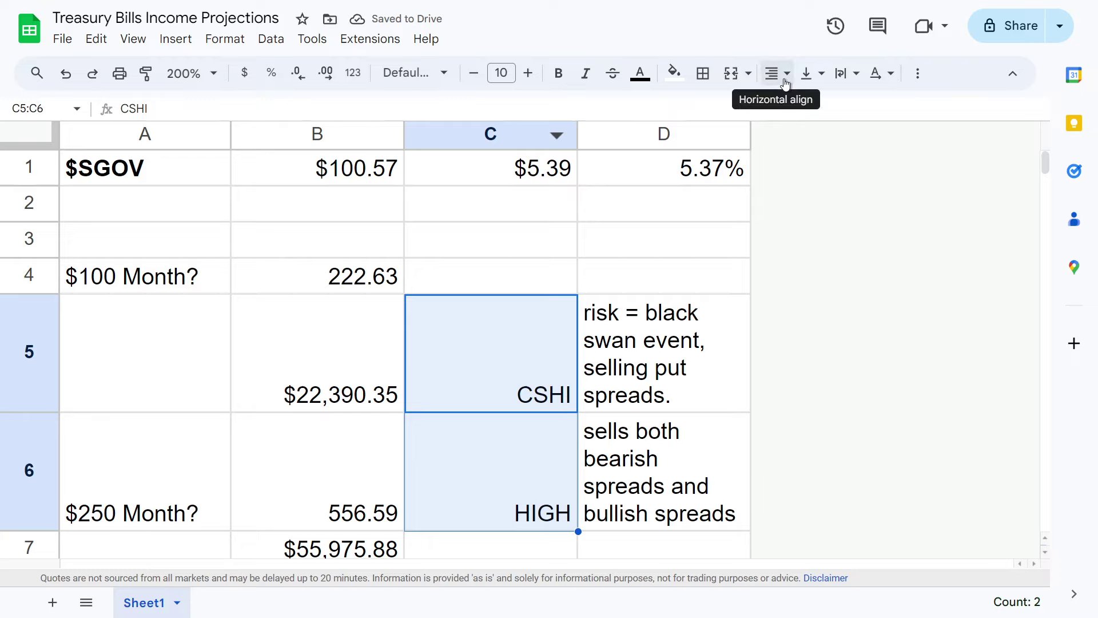
click(811, 73)
click(839, 106)
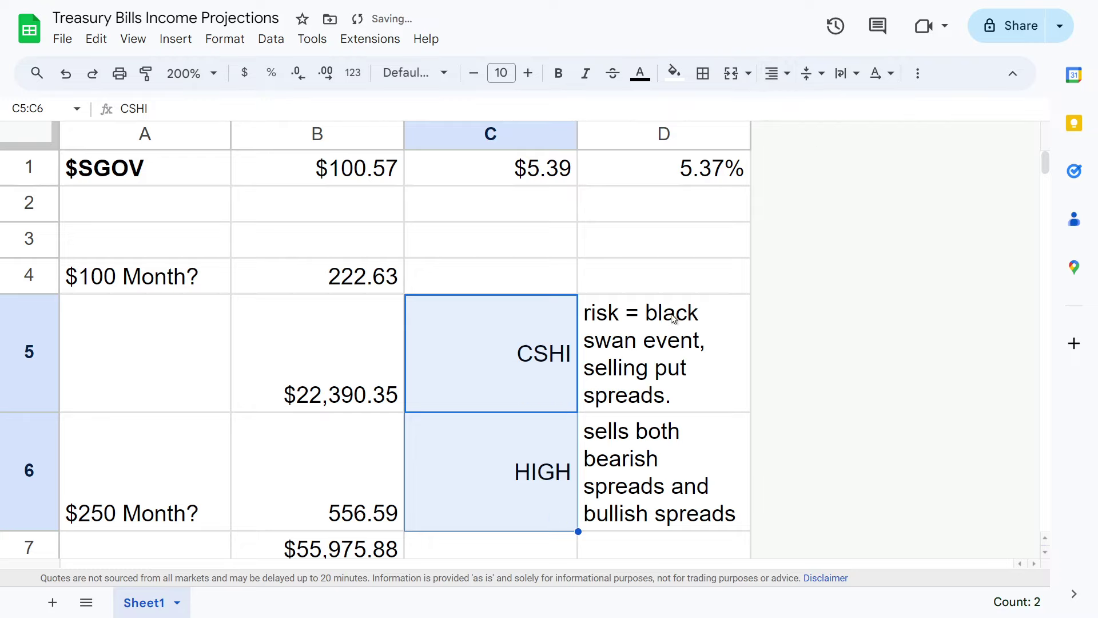
click(545, 407)
drag(543, 356, 548, 390)
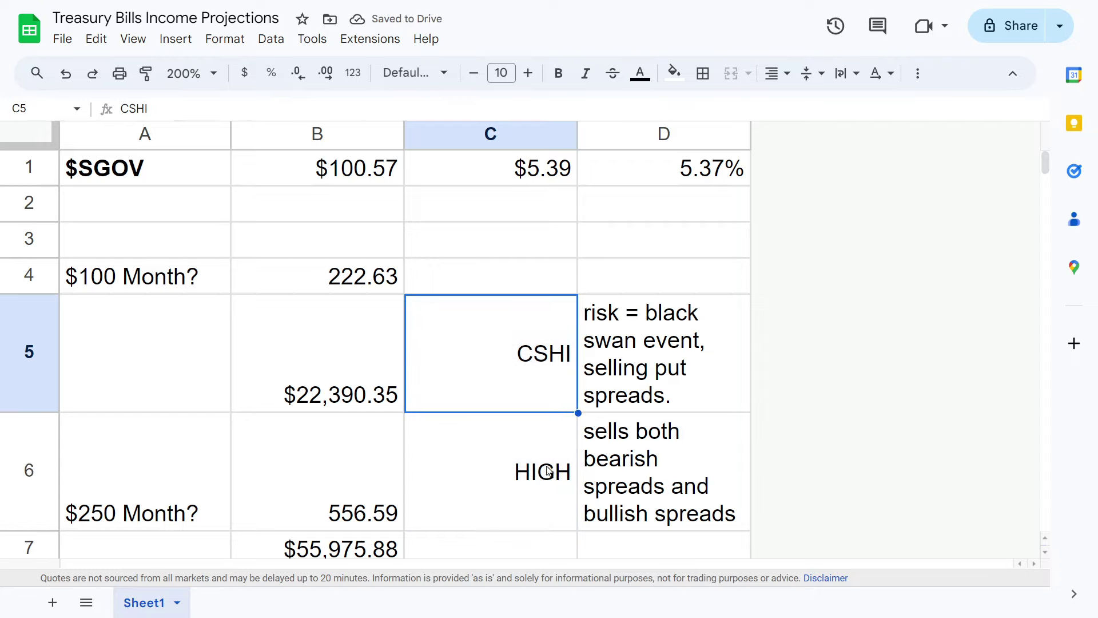
click(547, 466)
click(551, 387)
click(544, 460)
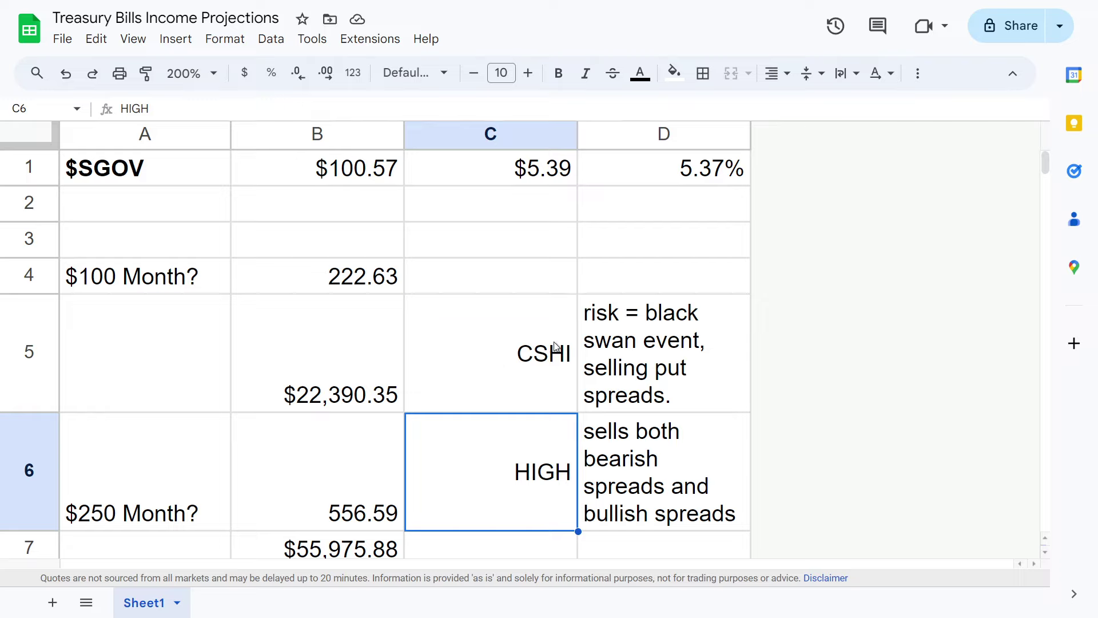
click(550, 356)
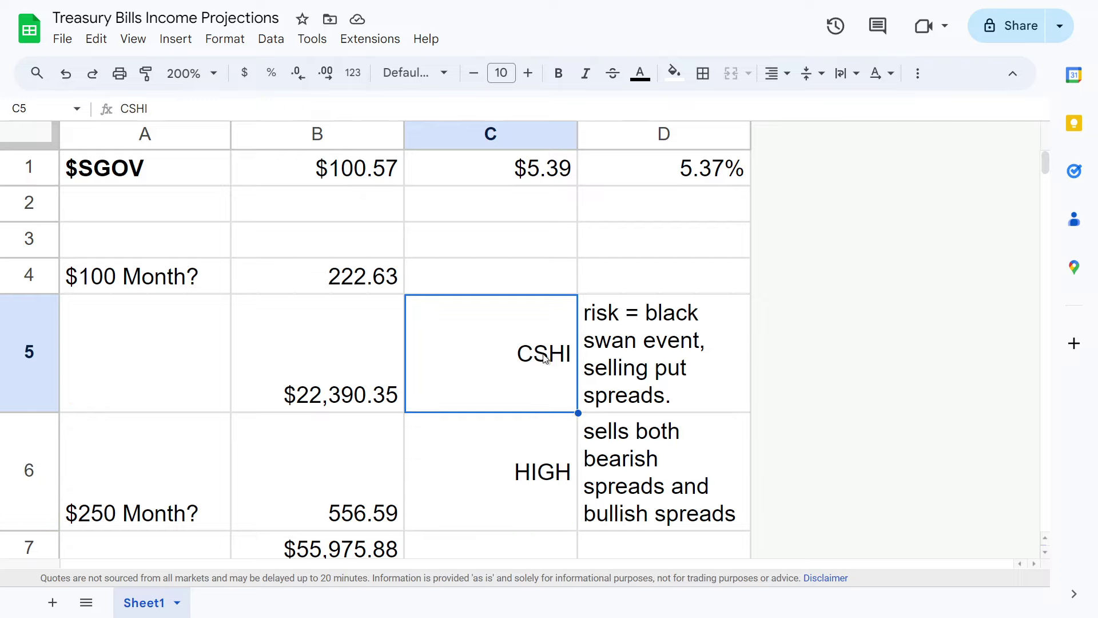
click(532, 466)
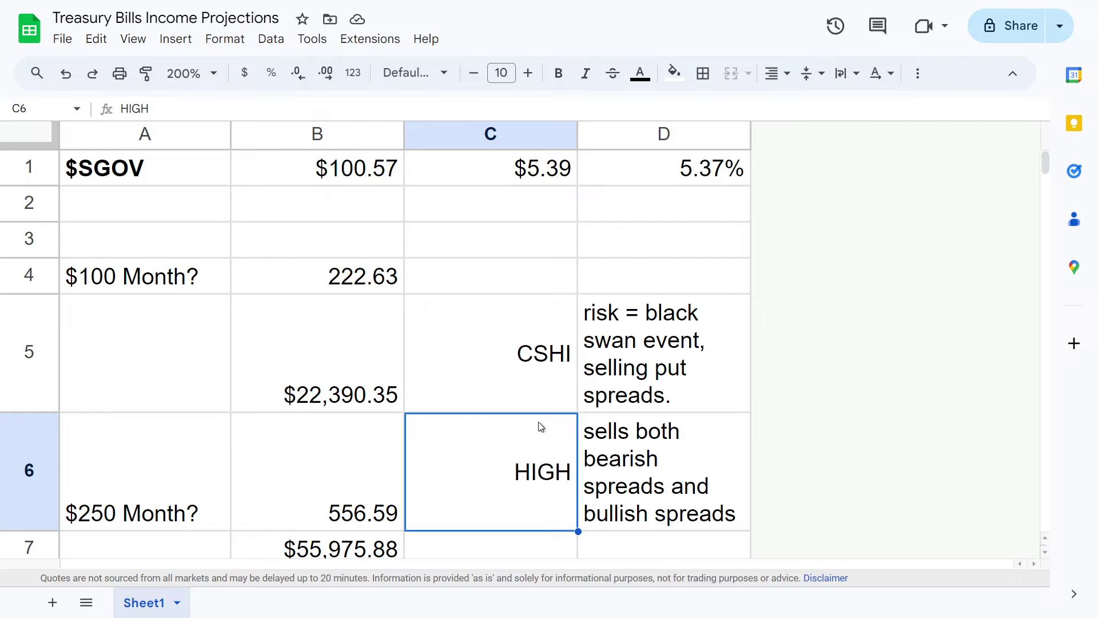
drag(544, 355, 545, 451)
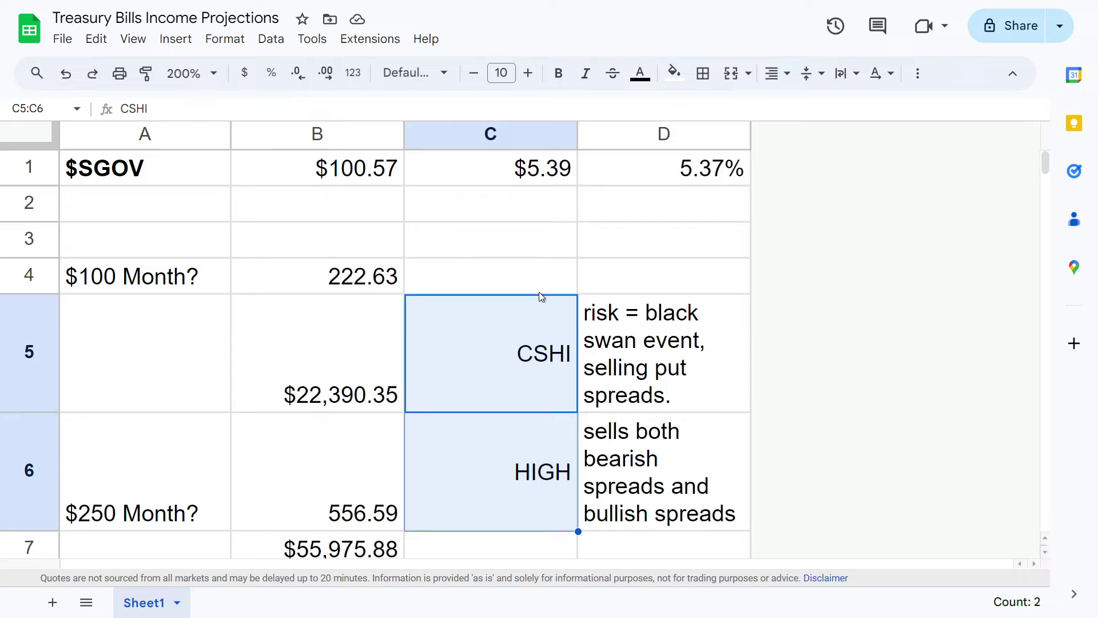